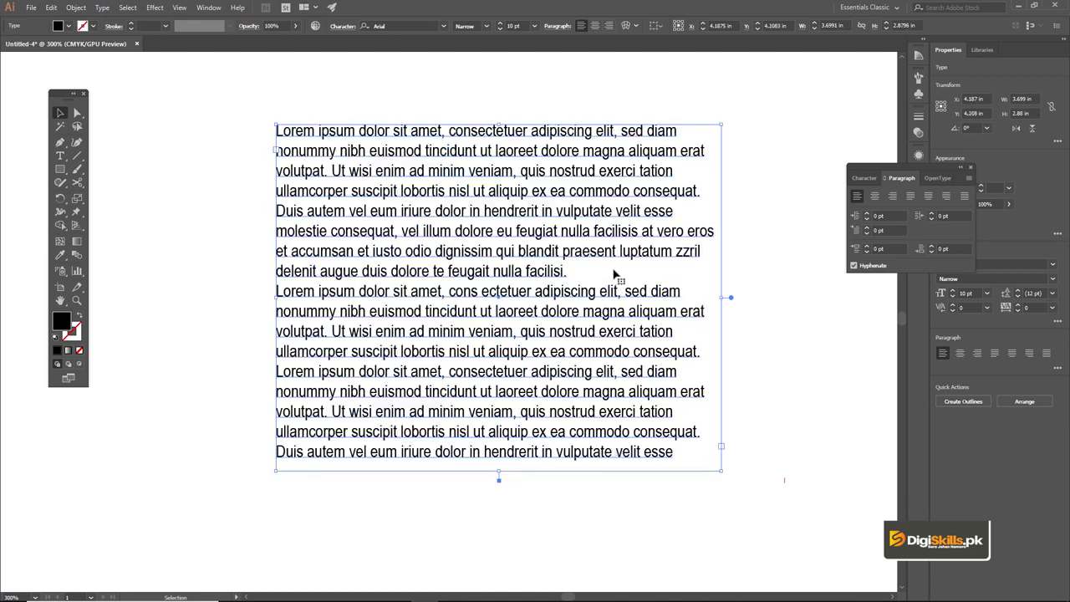
# Adjust the height of the lorem ipsum text frame very slightly from its bottom edge.
pyautogui.press('t')
pyautogui.click(679, 451)
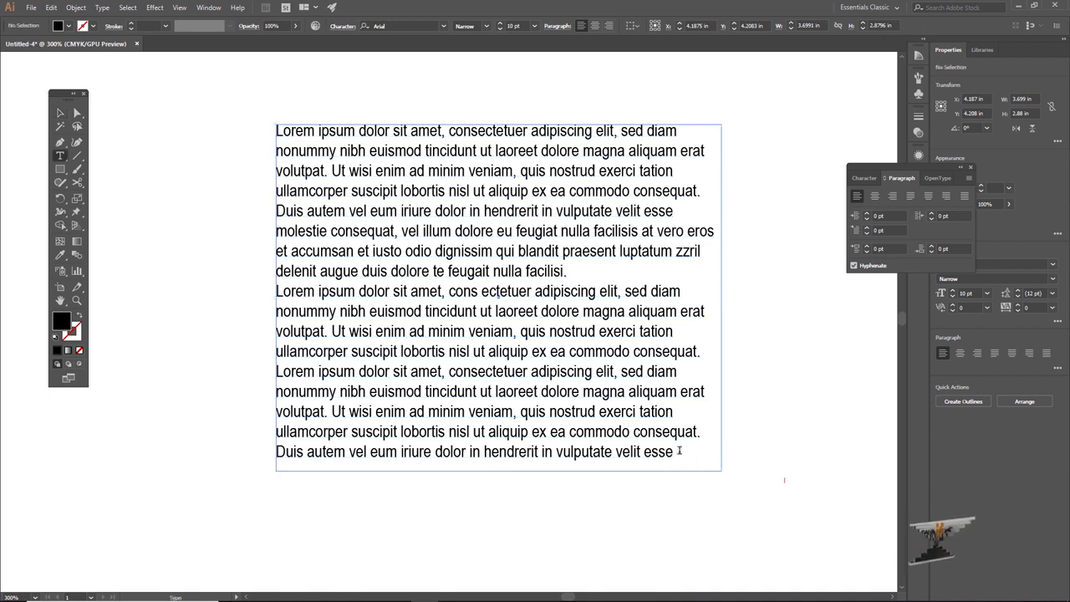
pyautogui.click(493, 469)
pyautogui.click(61, 112)
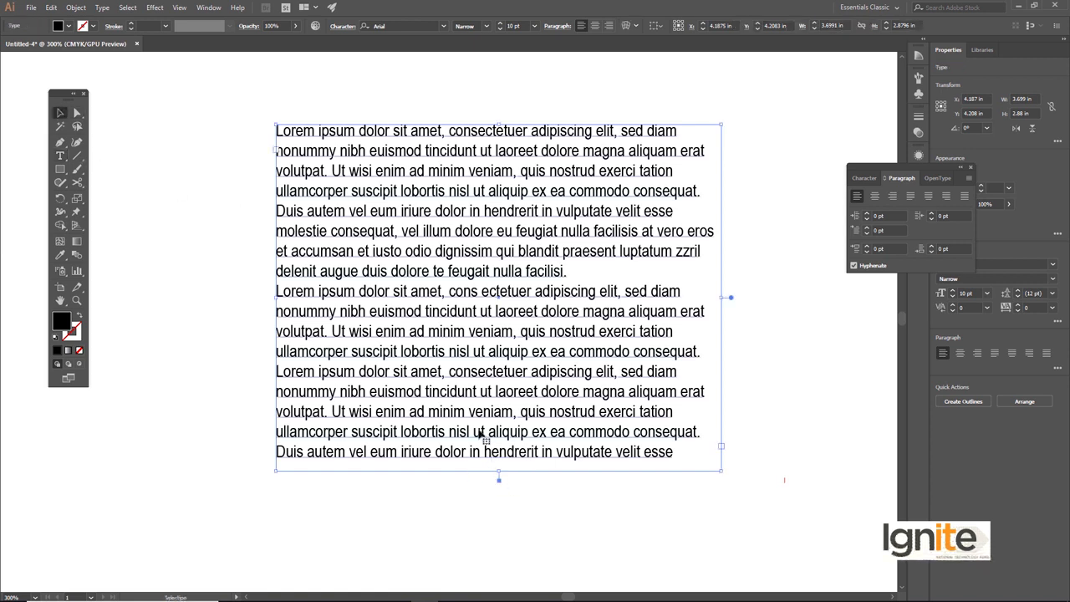
pyautogui.moveTo(500, 472)
pyautogui.mouseDown()
pyautogui.moveTo(506, 538)
pyautogui.moveTo(501, 472)
pyautogui.mouseUp()
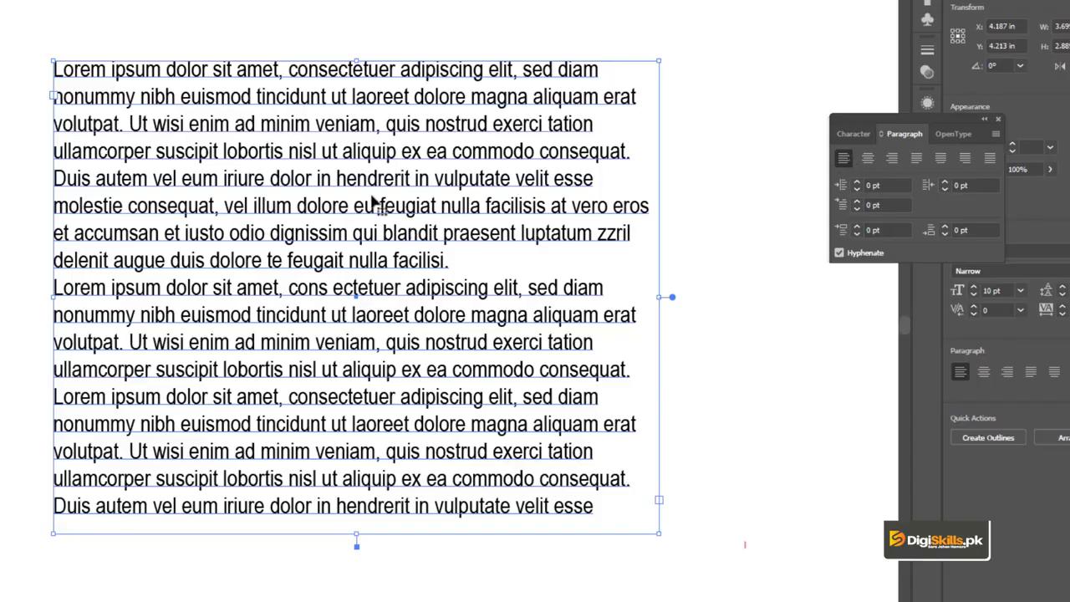
# Start a new paragraph at "Ut wisi enim" in the third paragraph and extend the text frame to about 3.1 in high.
pyautogui.doubleClick(385, 230)
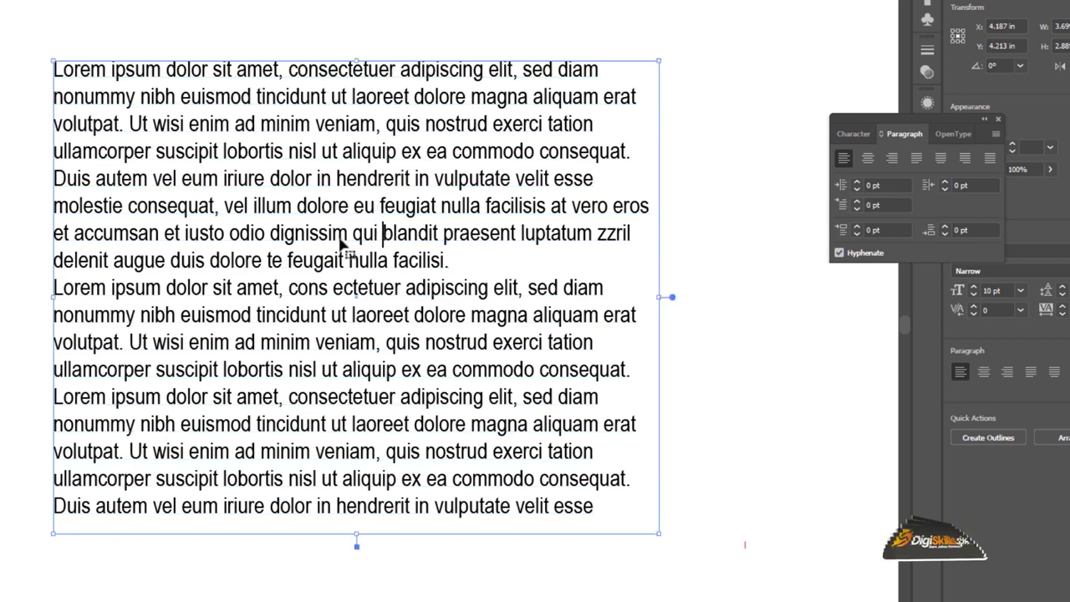
pyautogui.hotkey('ctrl', 'a')
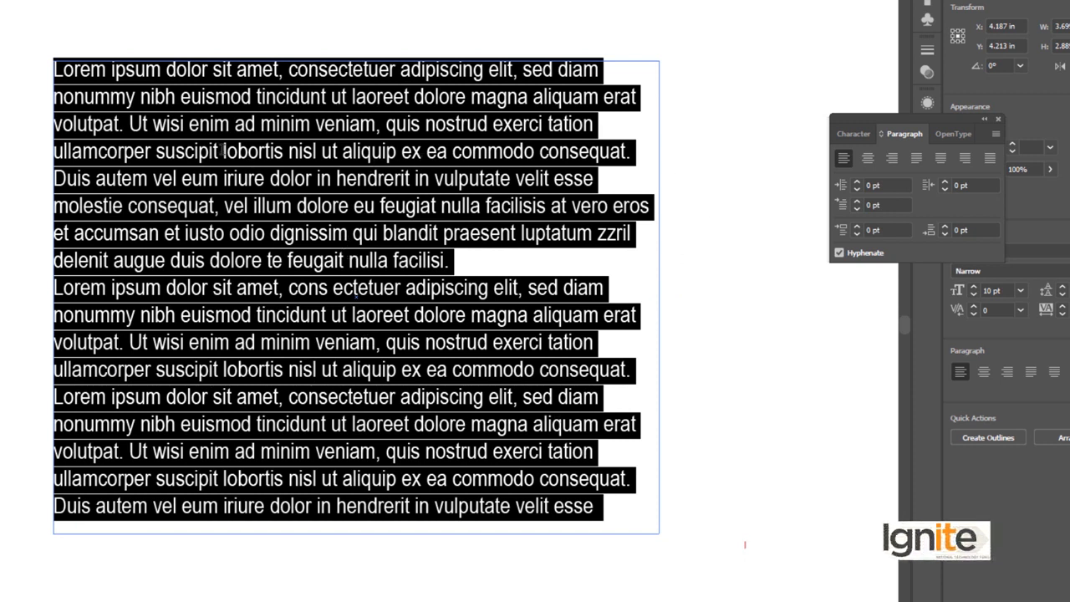
pyautogui.click(367, 358)
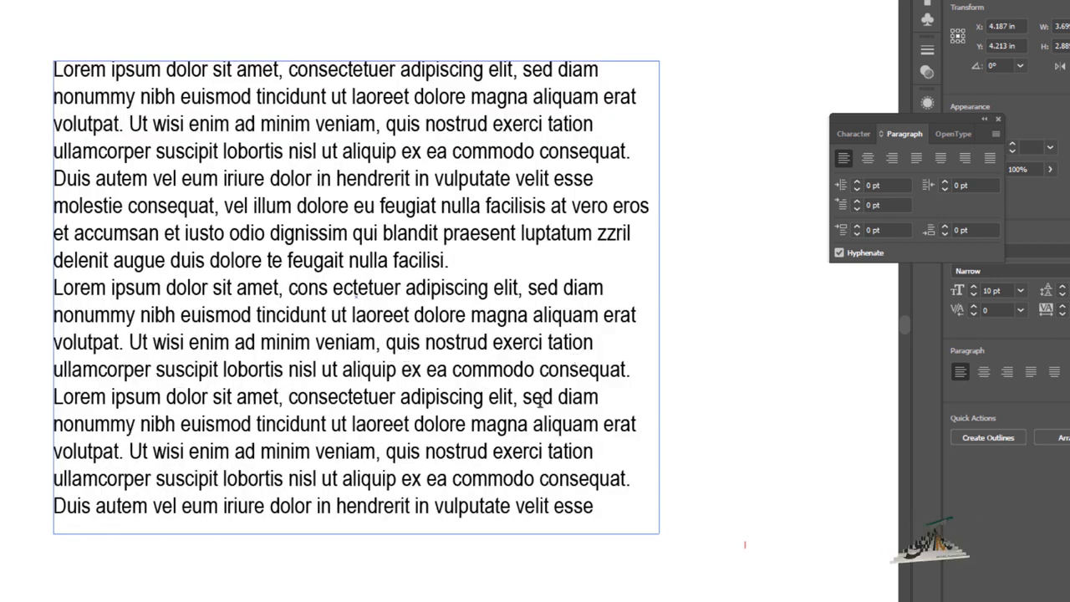
pyautogui.click(130, 451)
pyautogui.press('Return')
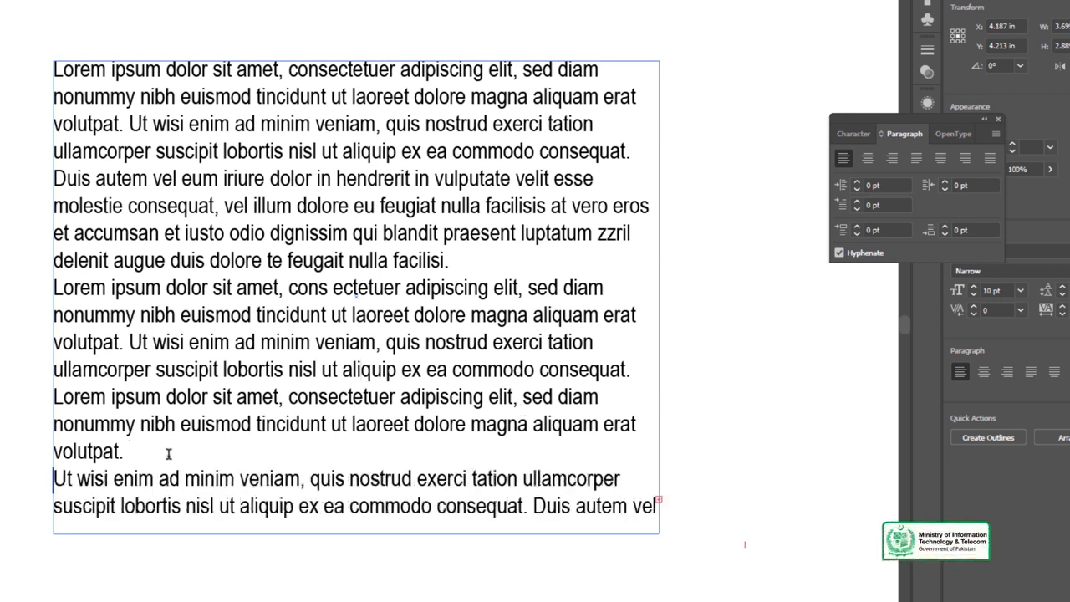
pyautogui.press('Escape')
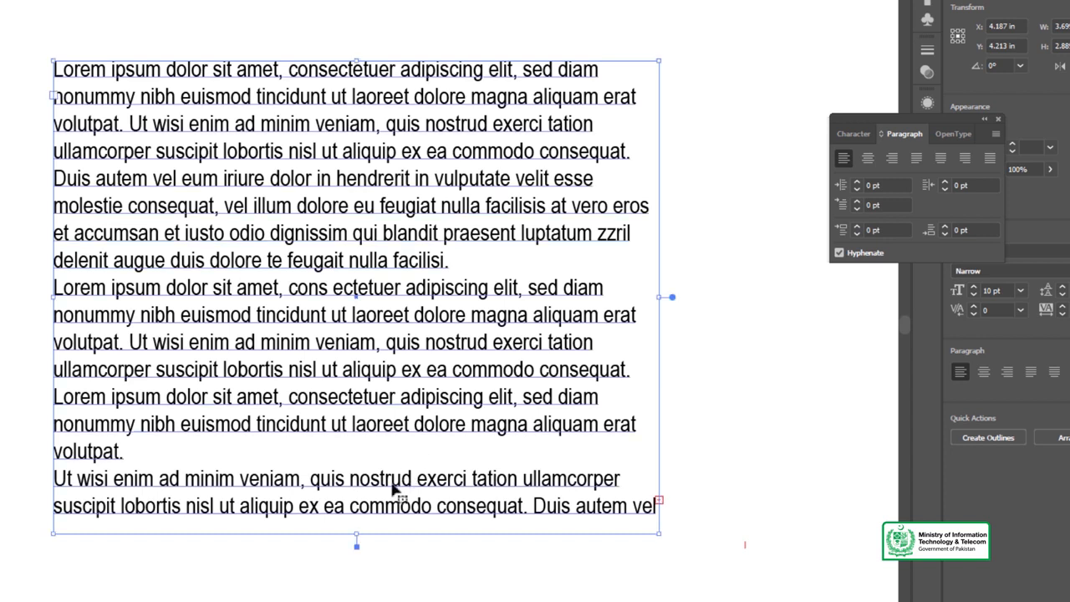
pyautogui.moveTo(358, 538)
pyautogui.mouseDown()
pyautogui.moveTo(370, 582)
pyautogui.moveTo(375, 568)
pyautogui.moveTo(357, 556)
pyautogui.mouseUp()
pyautogui.hotkey('ctrl', 'shift', 'a')
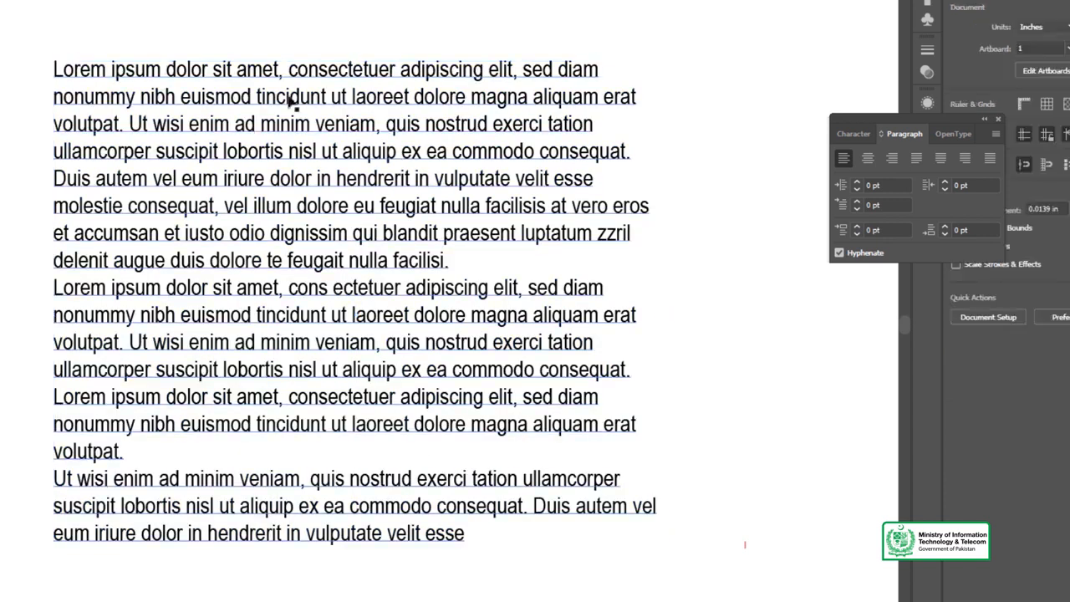
# Center-align all the paragraphs in the text frame.
pyautogui.click(344, 113)
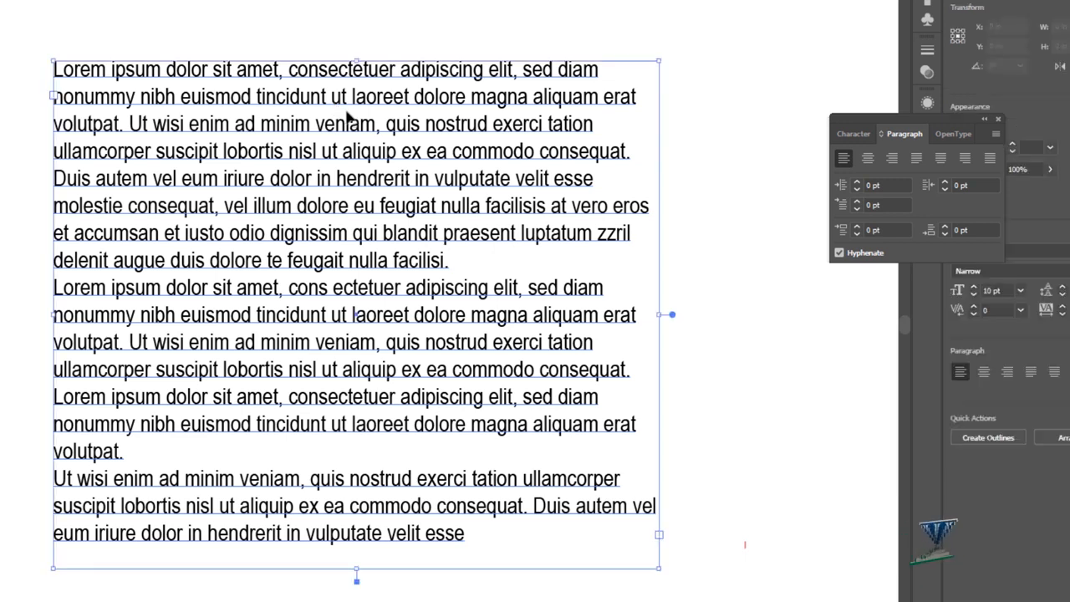
pyautogui.doubleClick(321, 123)
pyautogui.hotkey('ctrl', 'a')
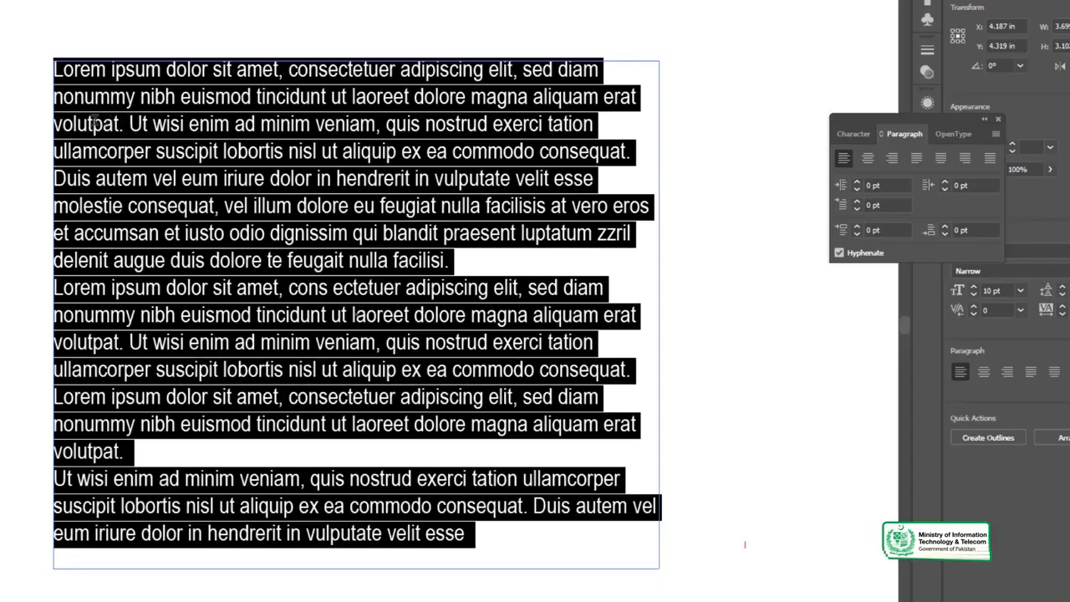
pyautogui.click(867, 158)
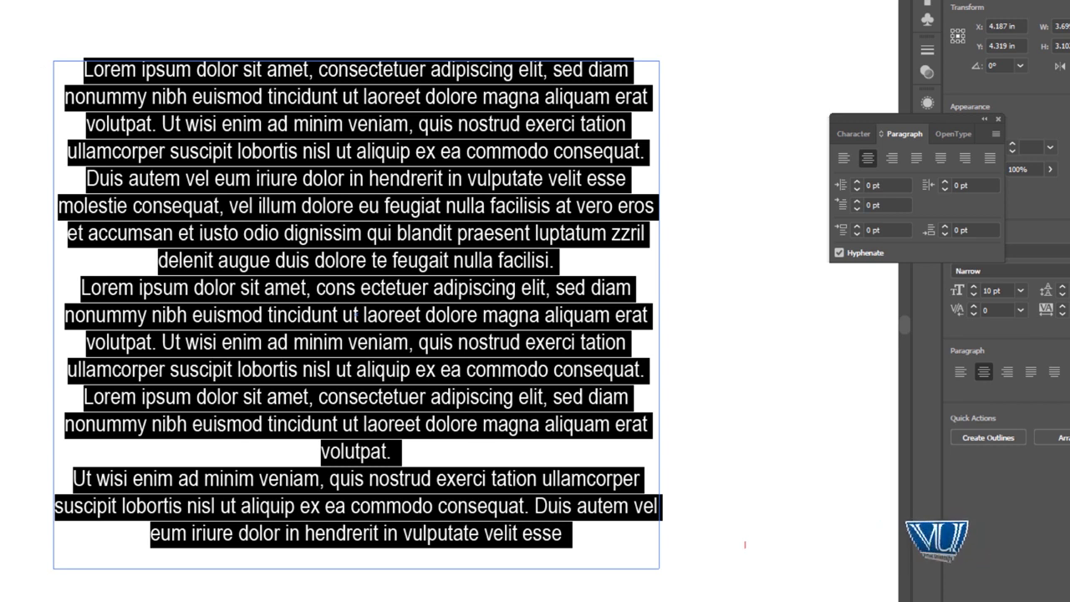
pyautogui.press('Escape')
pyautogui.click(25, 251)
# Select all the text in the frame and align it right.
pyautogui.click(309, 192)
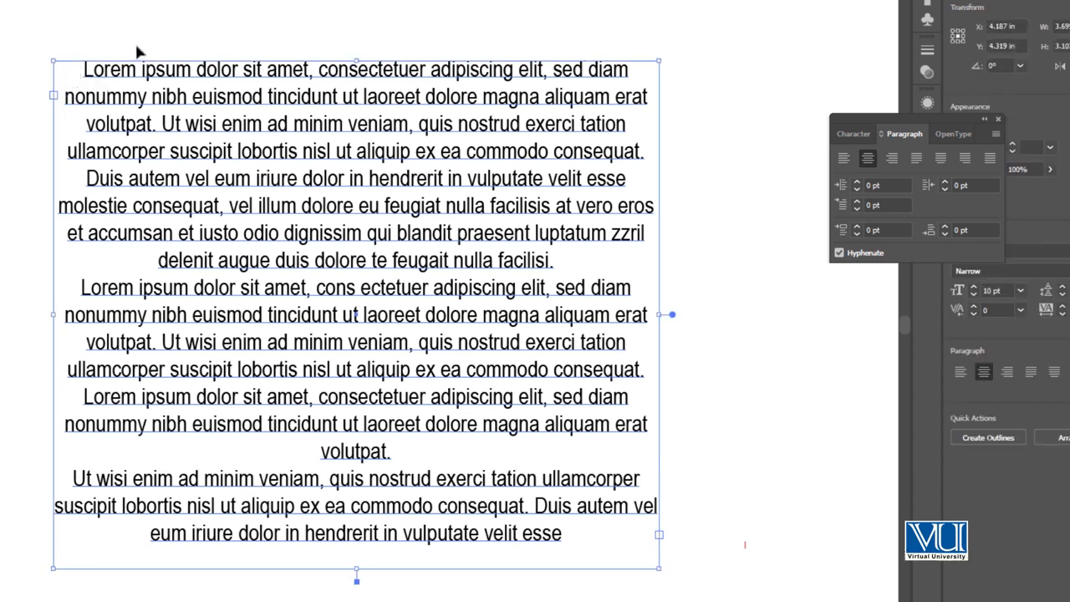
pyautogui.click(295, 151)
pyautogui.hotkey('ctrl', 'a')
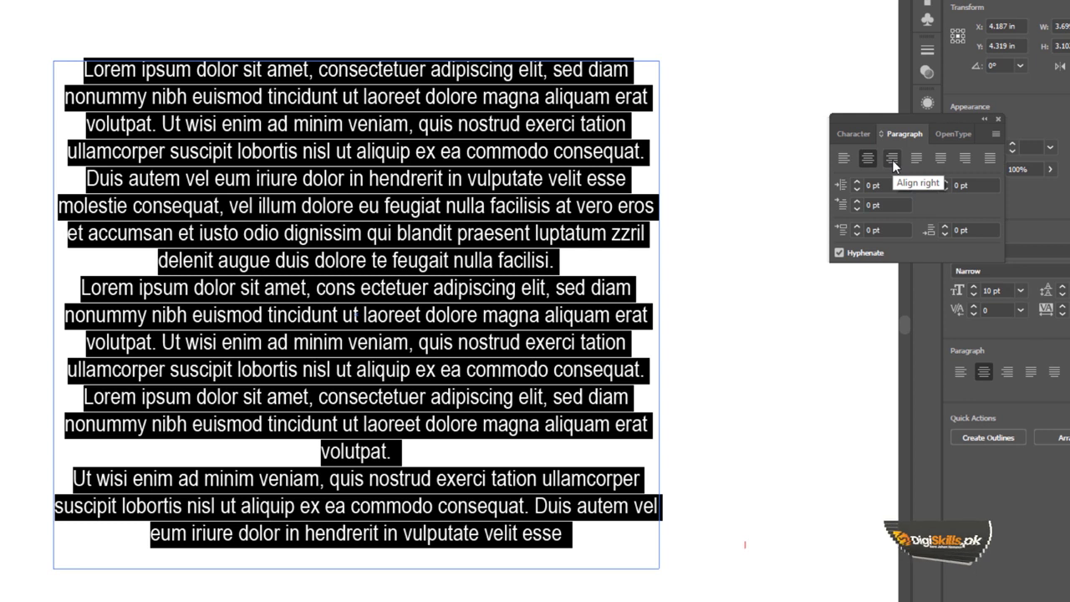
pyautogui.click(892, 160)
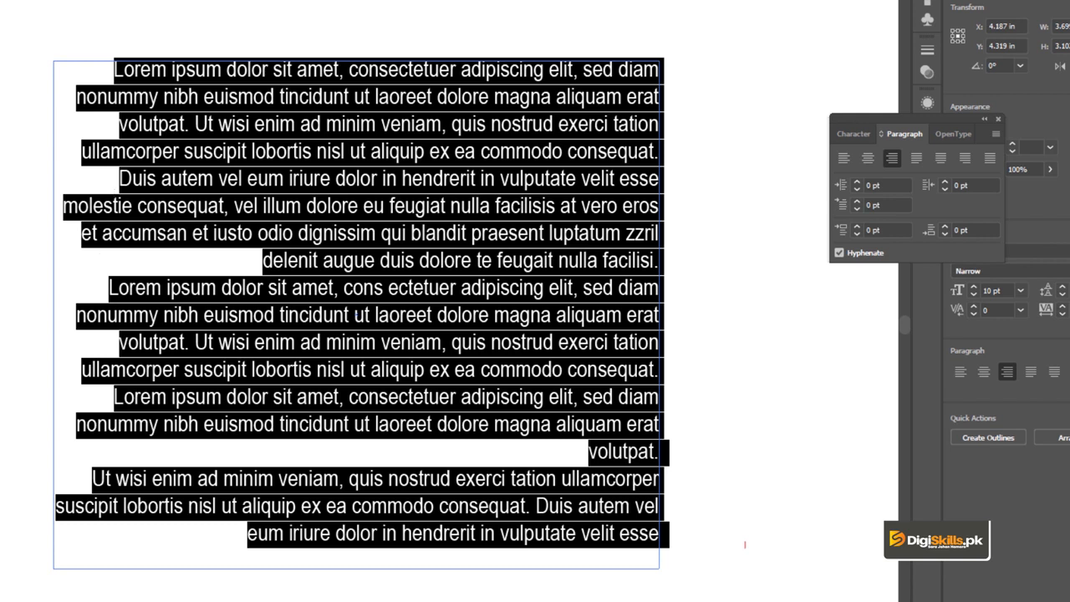
pyautogui.press('Escape')
# Justify all the paragraphs in the text frame with the last line aligned left.
pyautogui.doubleClick(179, 92)
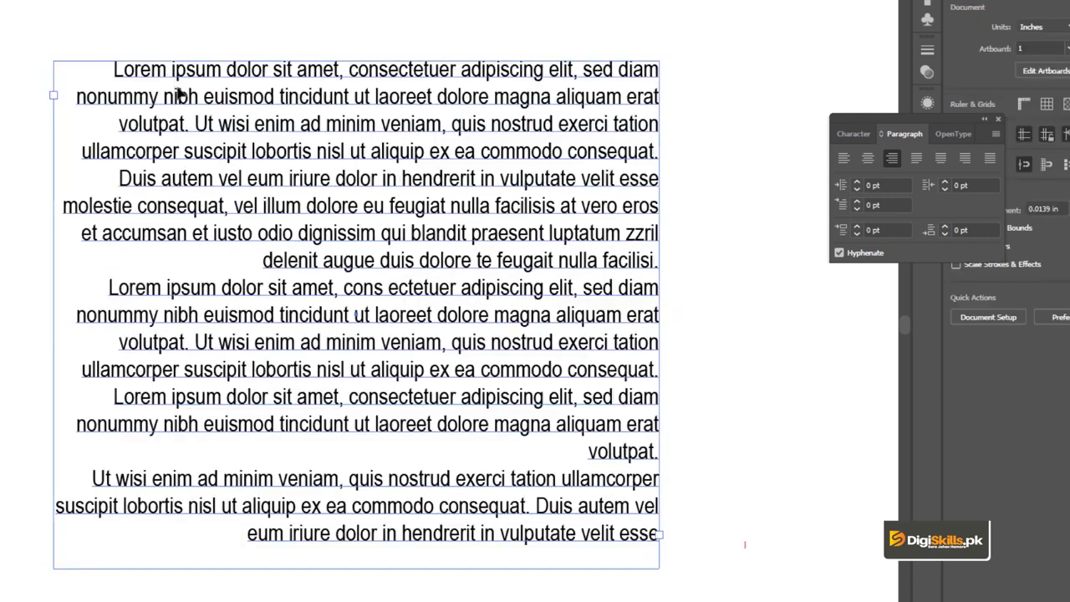
pyautogui.hotkey('ctrl', 'a')
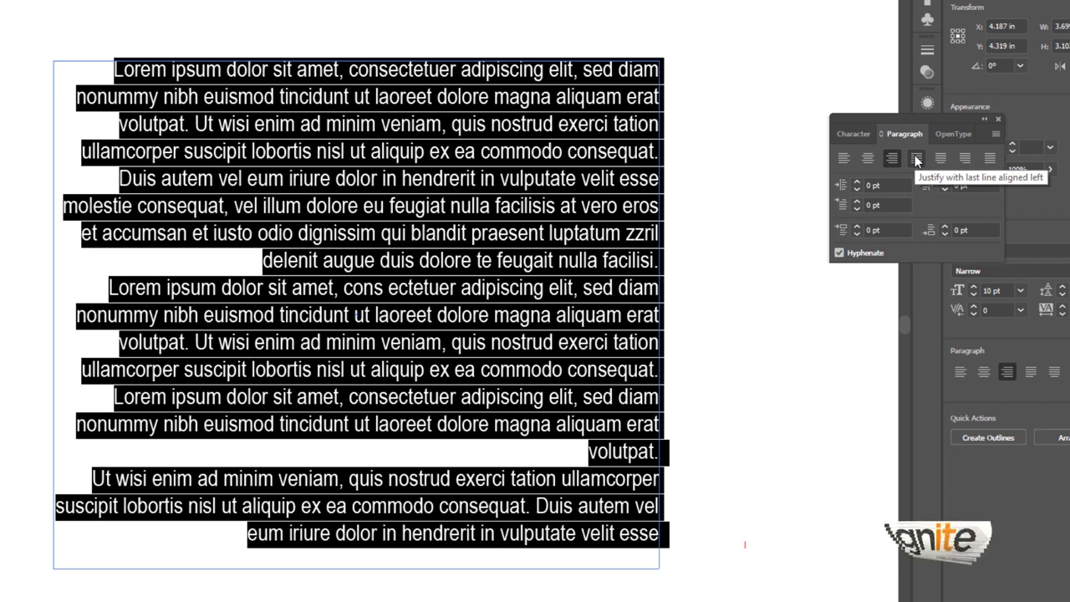
pyautogui.click(915, 158)
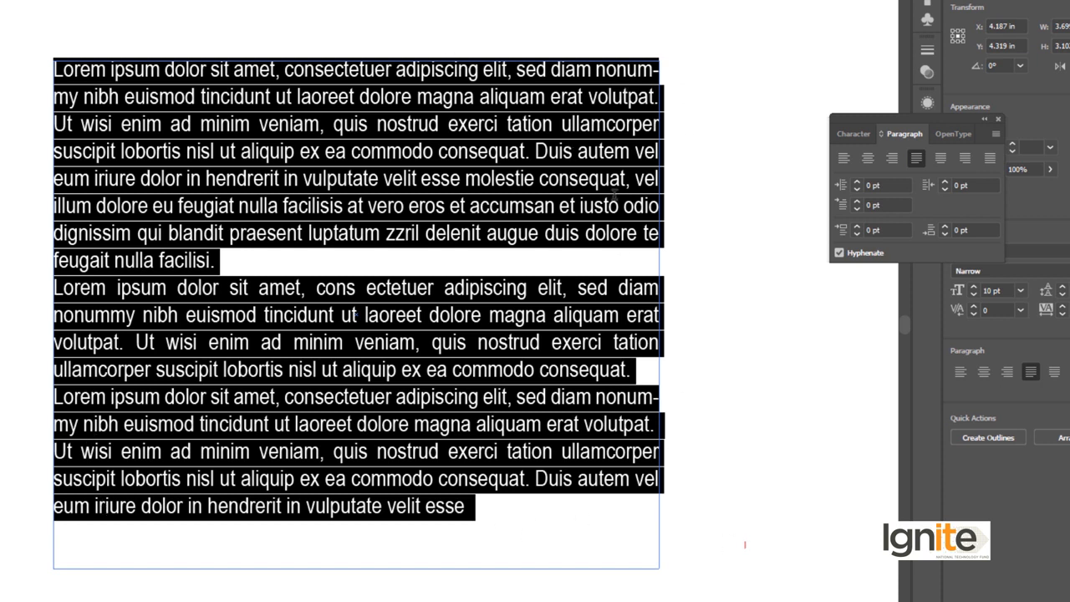
pyautogui.click(289, 262)
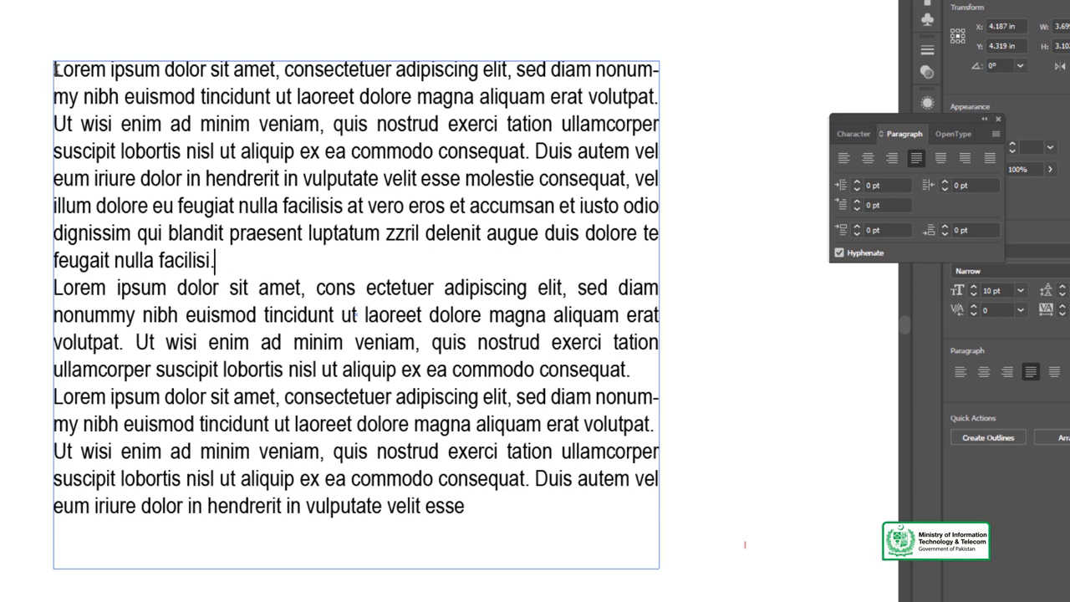
# Justify the entire text with the last line of each paragraph aligned center.
pyautogui.hotkey('ctrl', 'a')
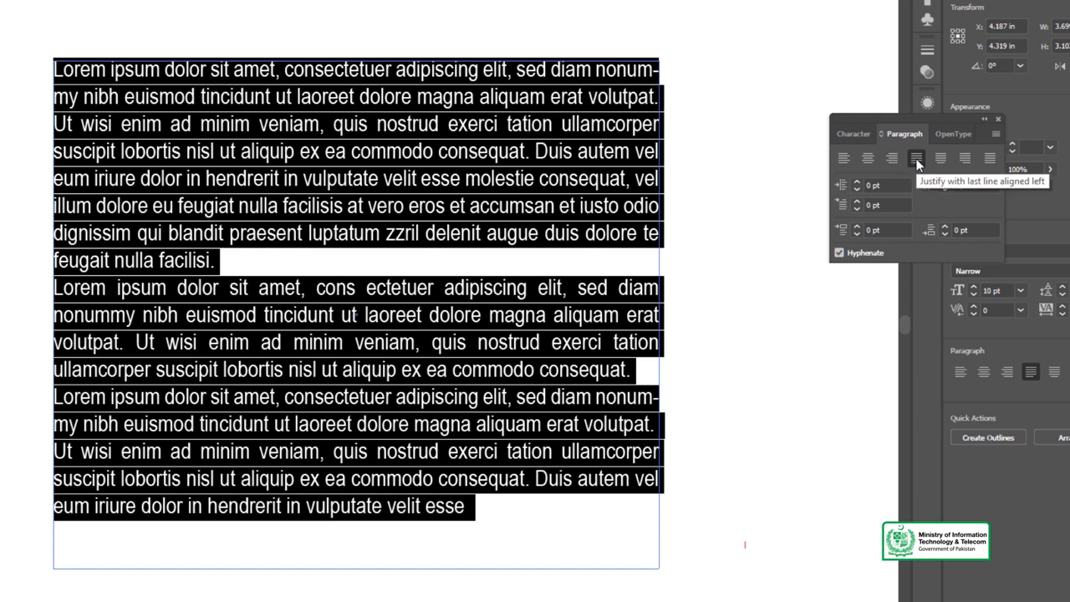
pyautogui.click(238, 259)
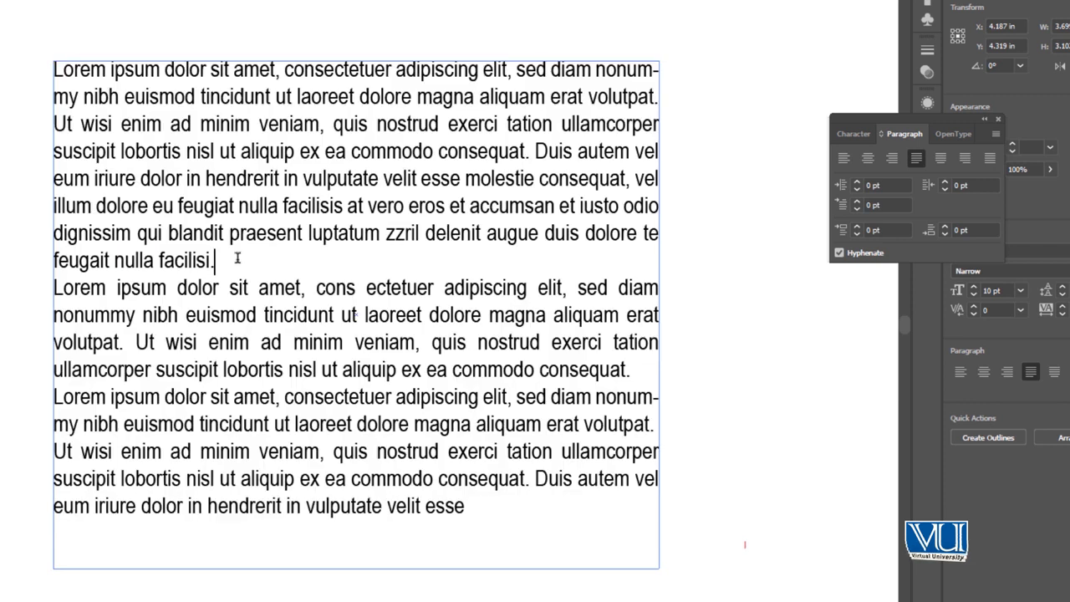
pyautogui.moveTo(58, 65); pyautogui.dragTo(668, 239)
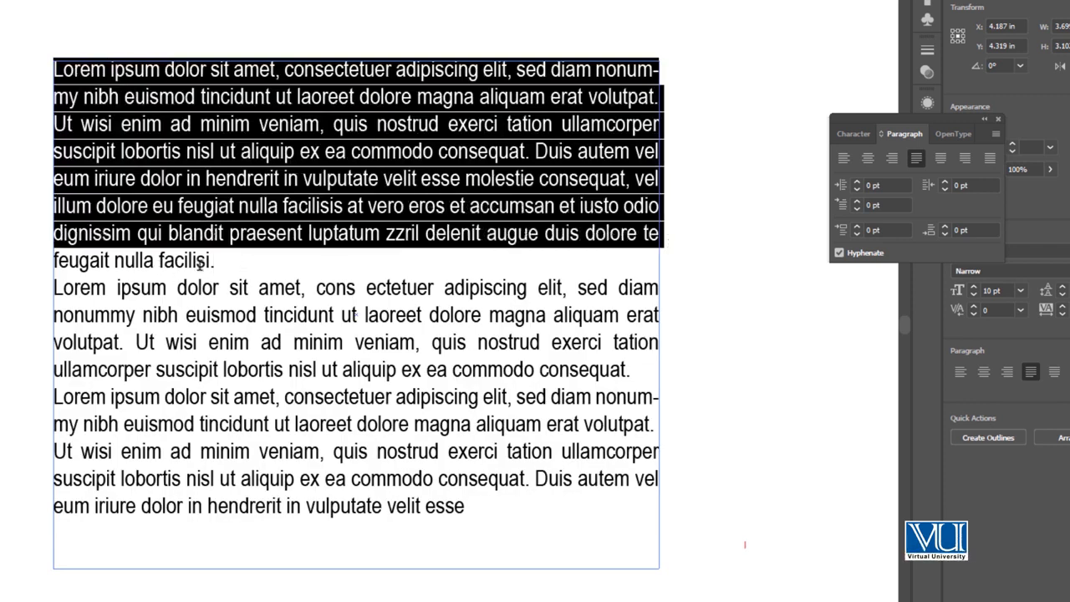
pyautogui.click(238, 268)
pyautogui.hotkey('ctrl', 'a')
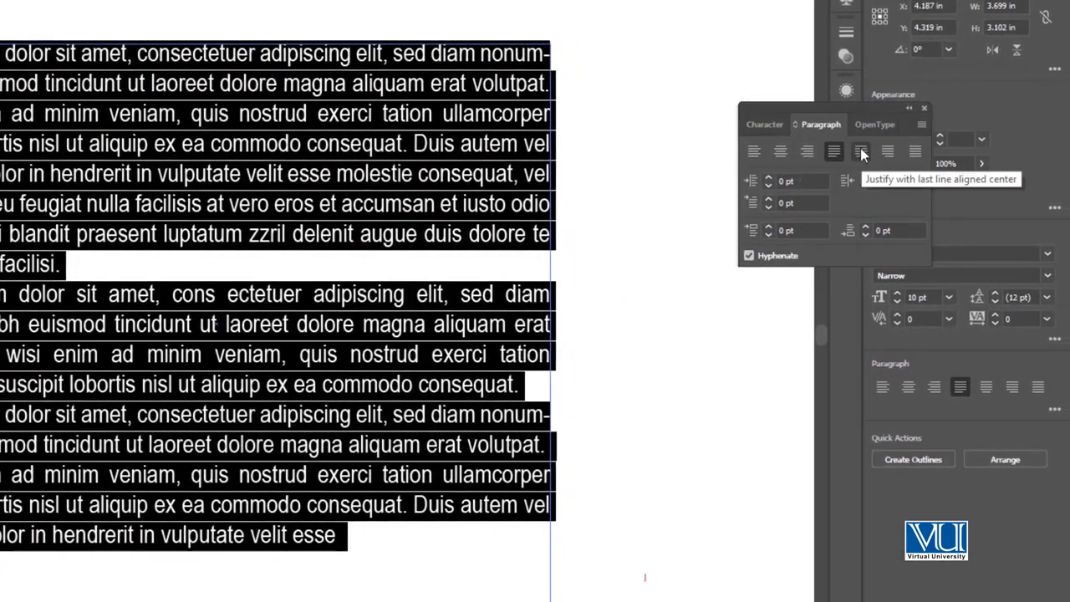
pyautogui.click(861, 153)
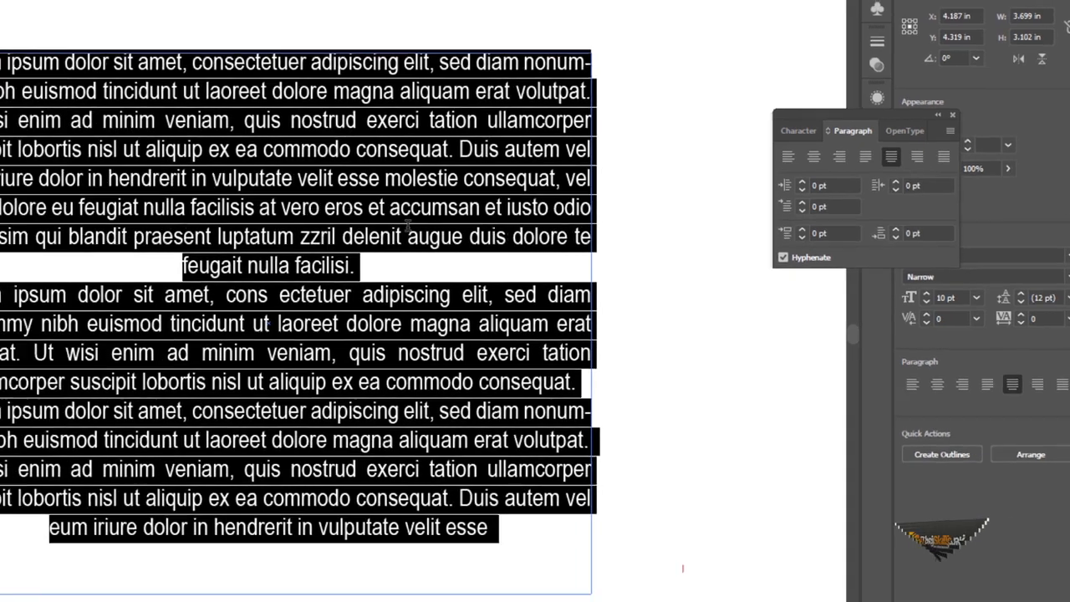
pyautogui.click(222, 264)
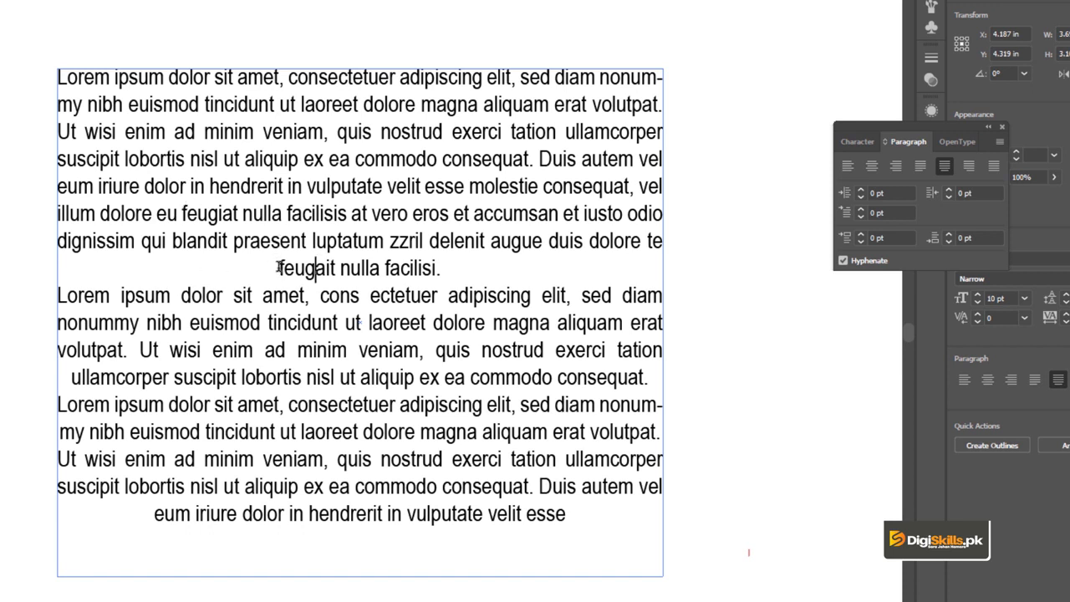
# Justify the entire text with the last line of each paragraph aligned right.
pyautogui.hotkey('ctrl', 'a')
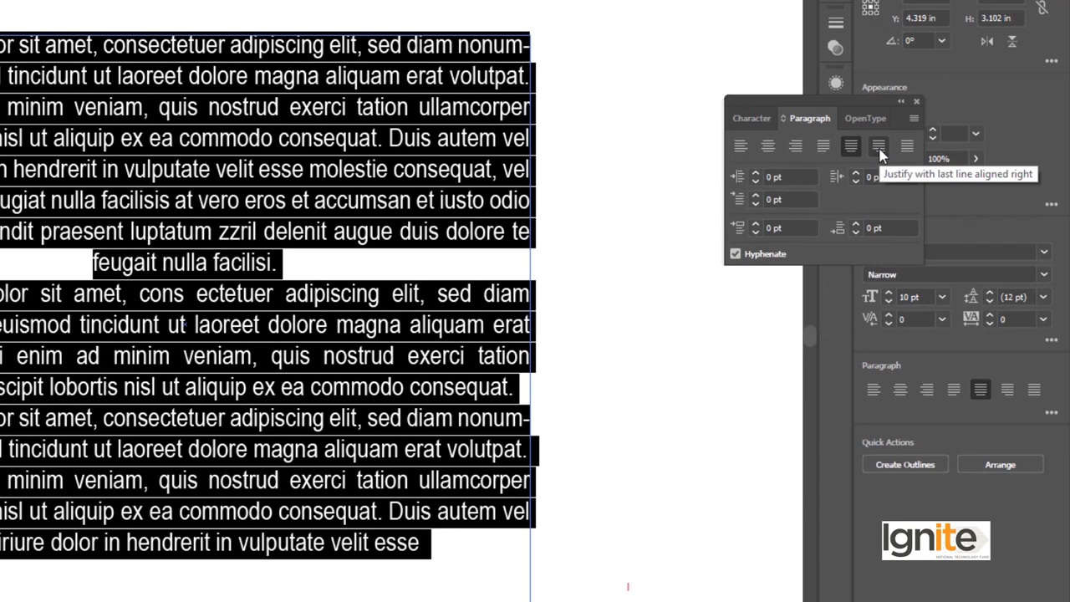
pyautogui.click(879, 147)
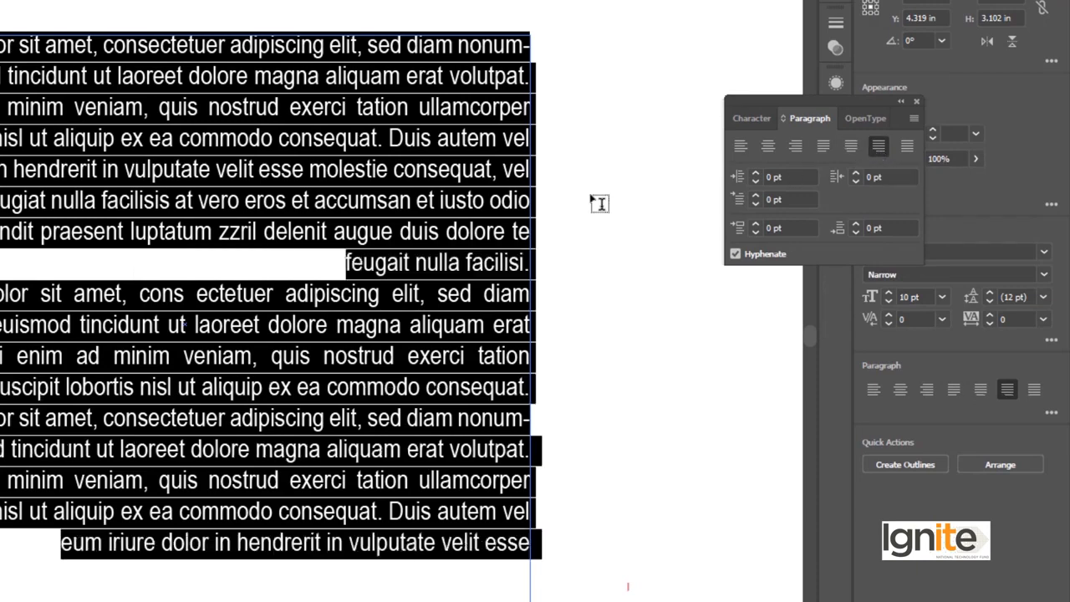
pyautogui.click(463, 207)
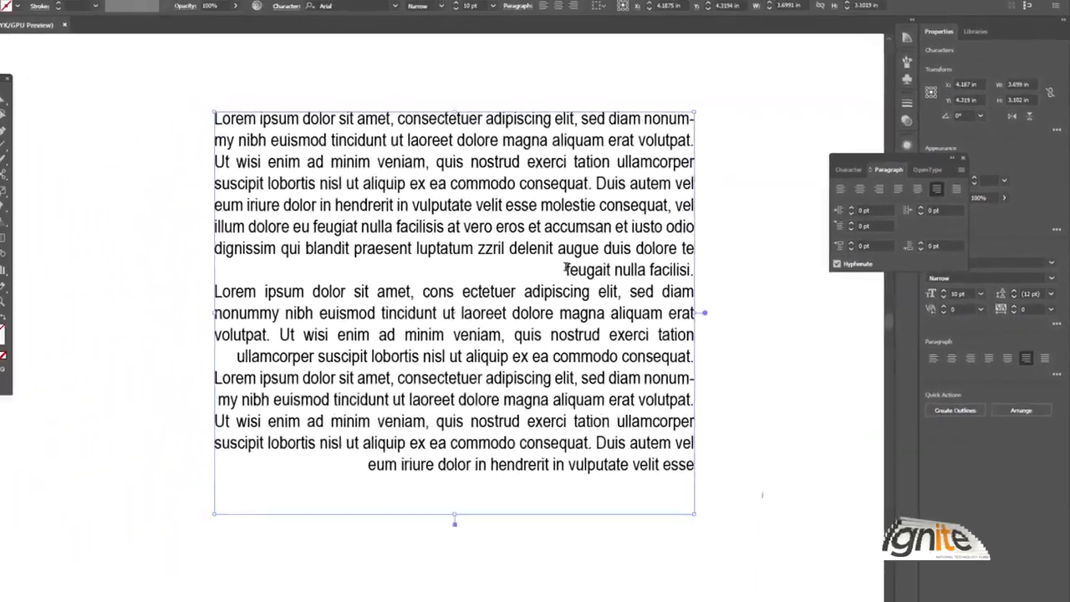
# Reselect the whole text and justify all lines, including the last line of each paragraph.
pyautogui.hotkey('ctrl', 'z')
pyautogui.hotkey('ctrl', 'shift', 'z')
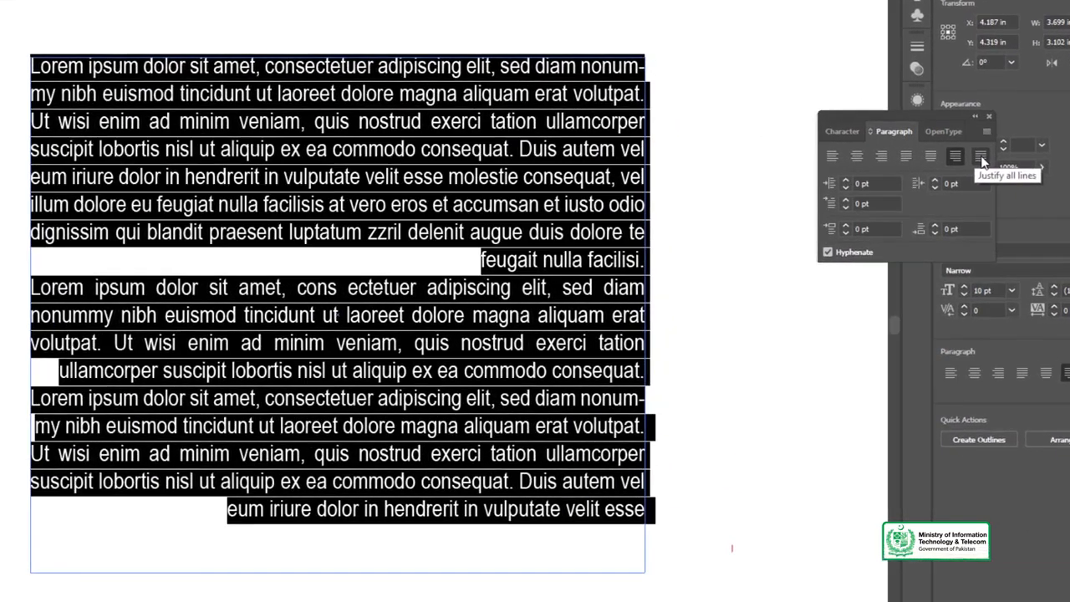
pyautogui.click(982, 158)
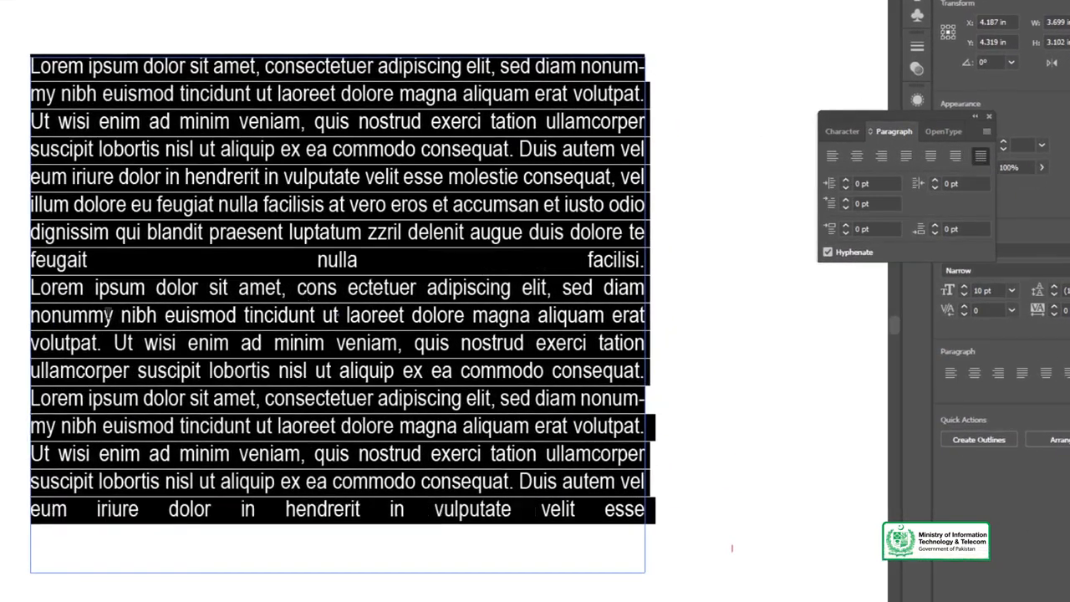
pyautogui.press('Escape')
pyautogui.click(15, 149)
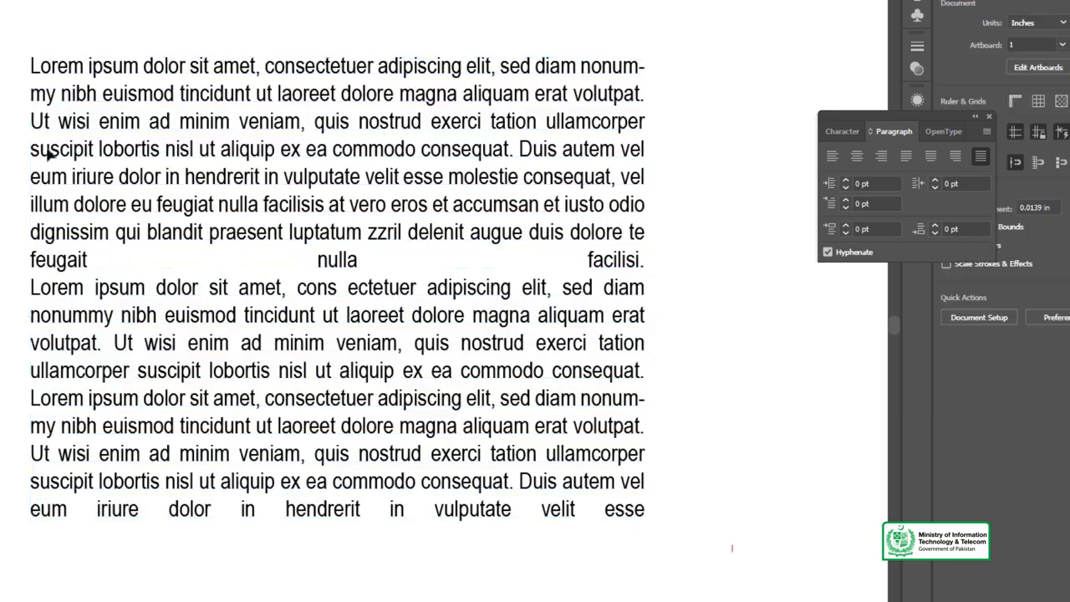
# Shorten the text frame from its bottom edge to about 3 in high.
pyautogui.click(306, 255)
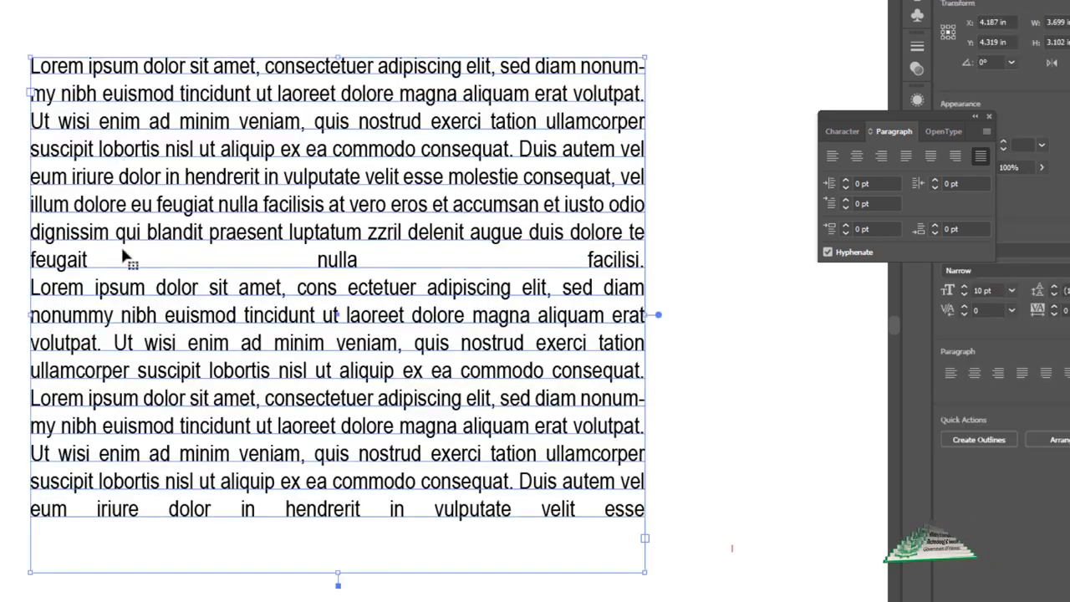
pyautogui.moveTo(338, 573); pyautogui.dragTo(338, 554)
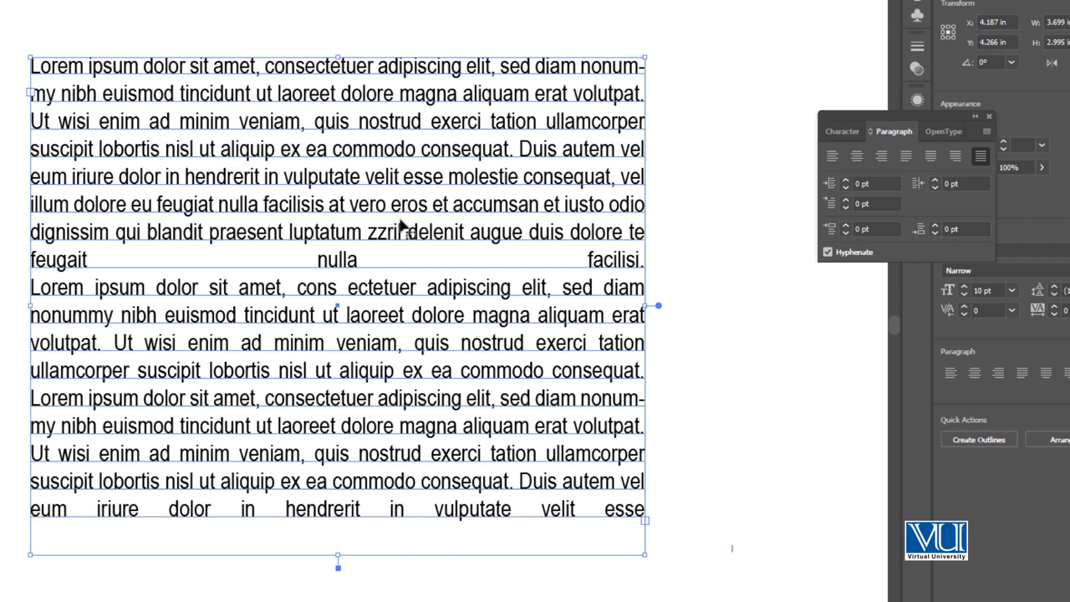
# Justify the entire text with the last line of each paragraph aligned left, and deselect the frame.
pyautogui.doubleClick(361, 260)
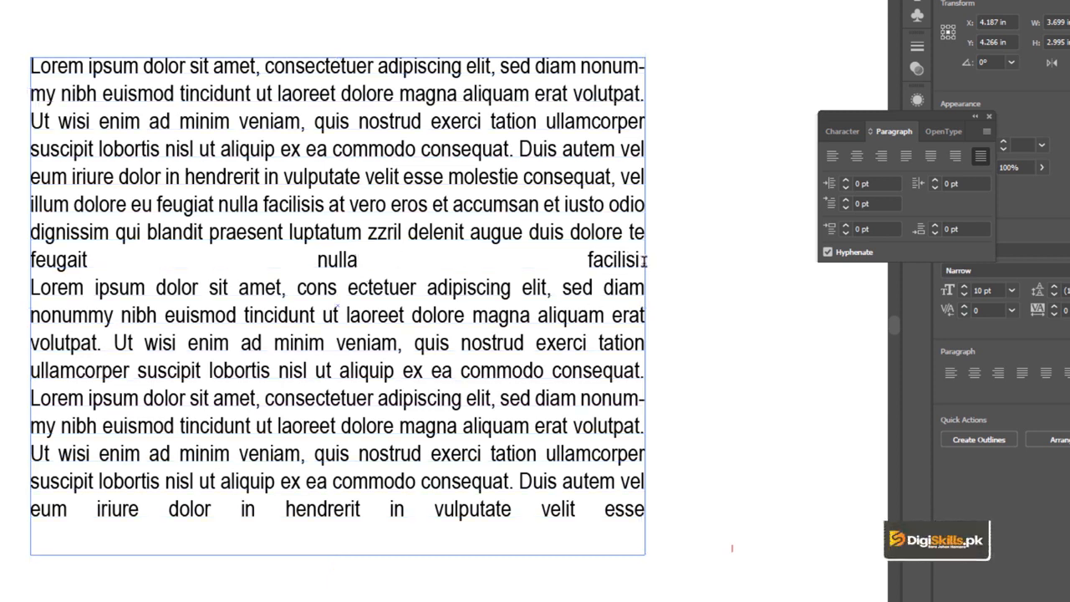
pyautogui.hotkey('ctrl', 'a')
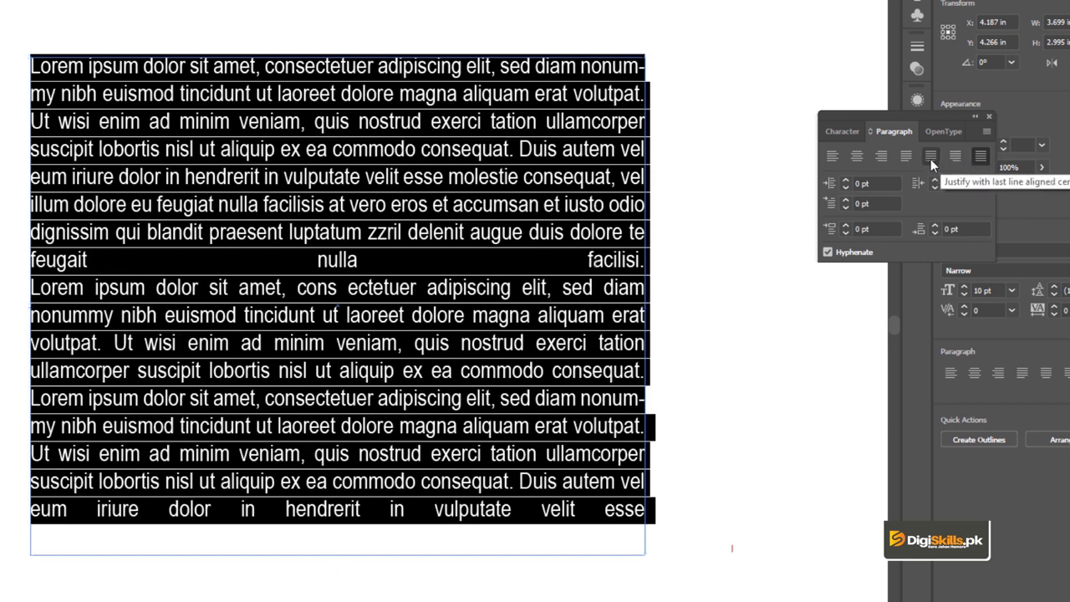
pyautogui.click(905, 155)
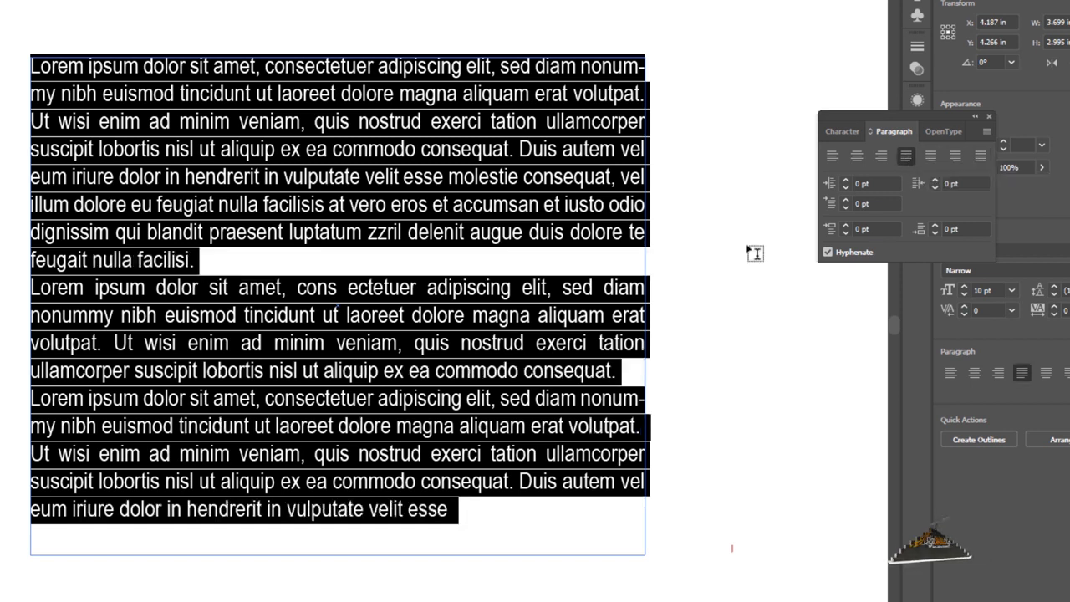
pyautogui.press('Escape')
pyautogui.hotkey('ctrl', 'shift', 'a')
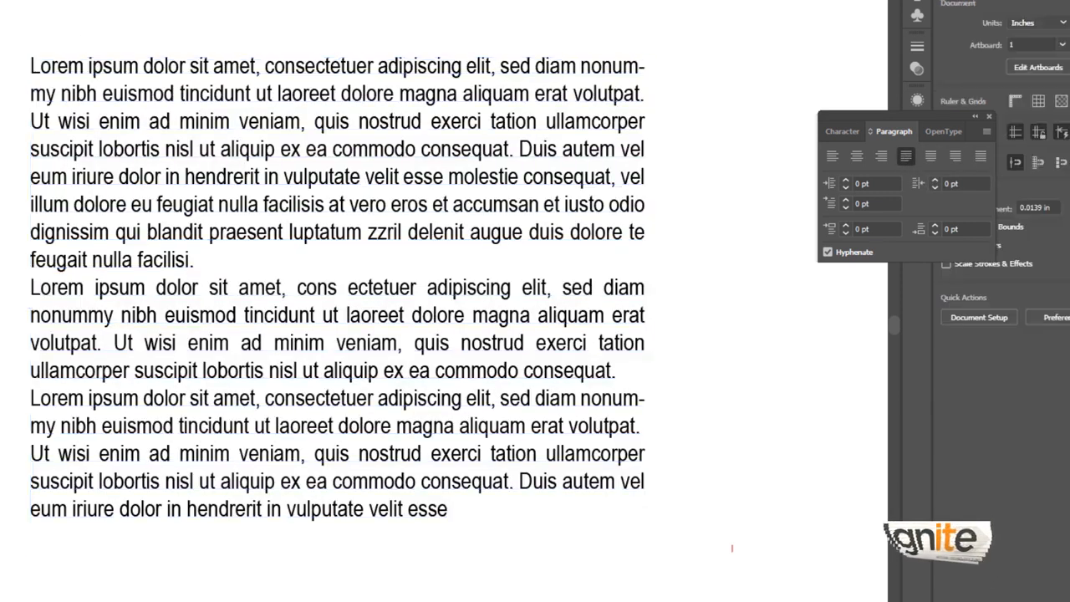
# Select all the text in the frame and raise its left indent to 18 pt.
pyautogui.click(259, 175)
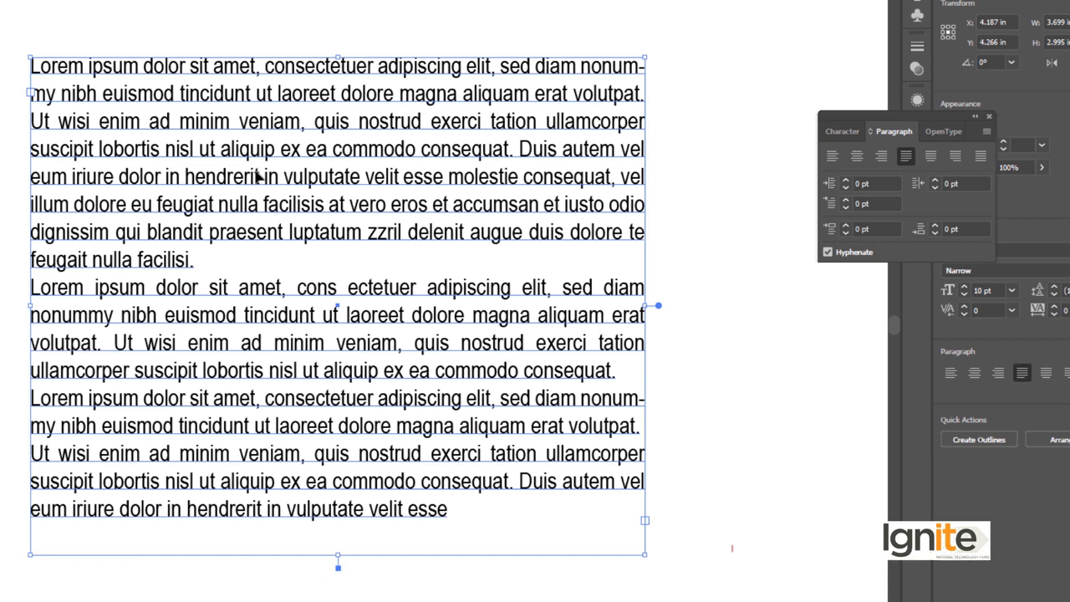
pyautogui.doubleClick(257, 179)
pyautogui.hotkey('ctrl', 'a')
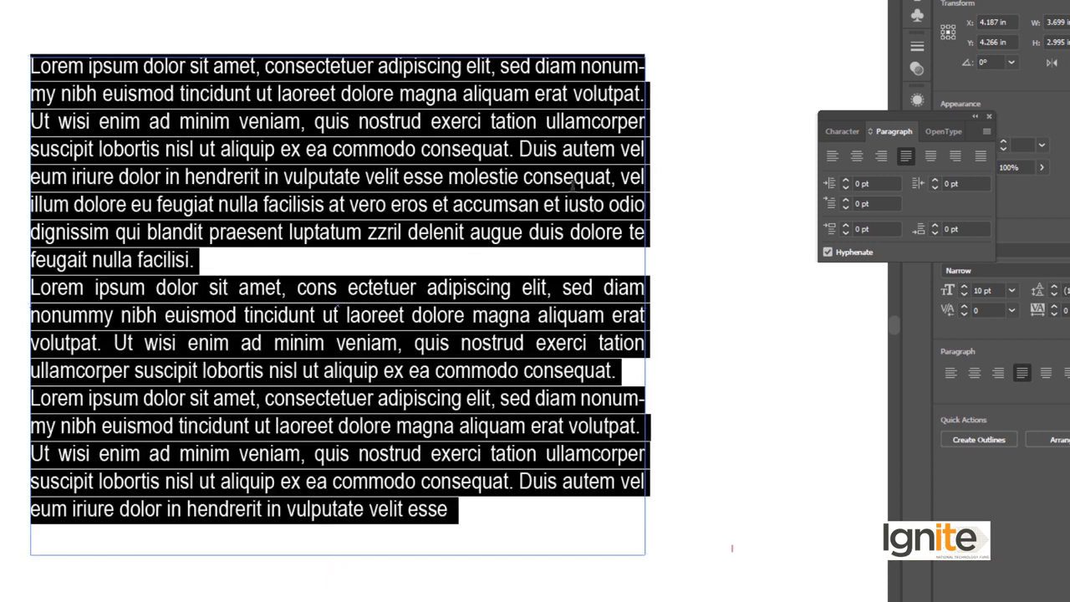
pyautogui.click(845, 179)
pyautogui.click(845, 179)
pyautogui.click(846, 179)
pyautogui.click(845, 179)
pyautogui.click(845, 178)
pyautogui.click(845, 179)
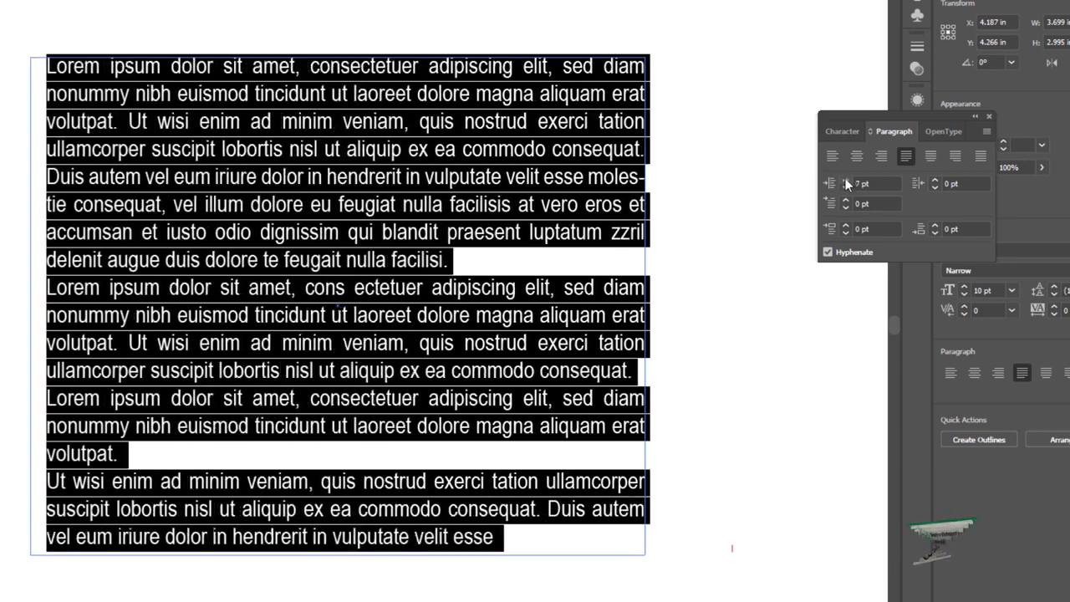
pyautogui.click(845, 179)
pyautogui.click(845, 179)
pyautogui.click(845, 179)
pyautogui.click(845, 179)
pyautogui.click(846, 179)
pyautogui.click(846, 178)
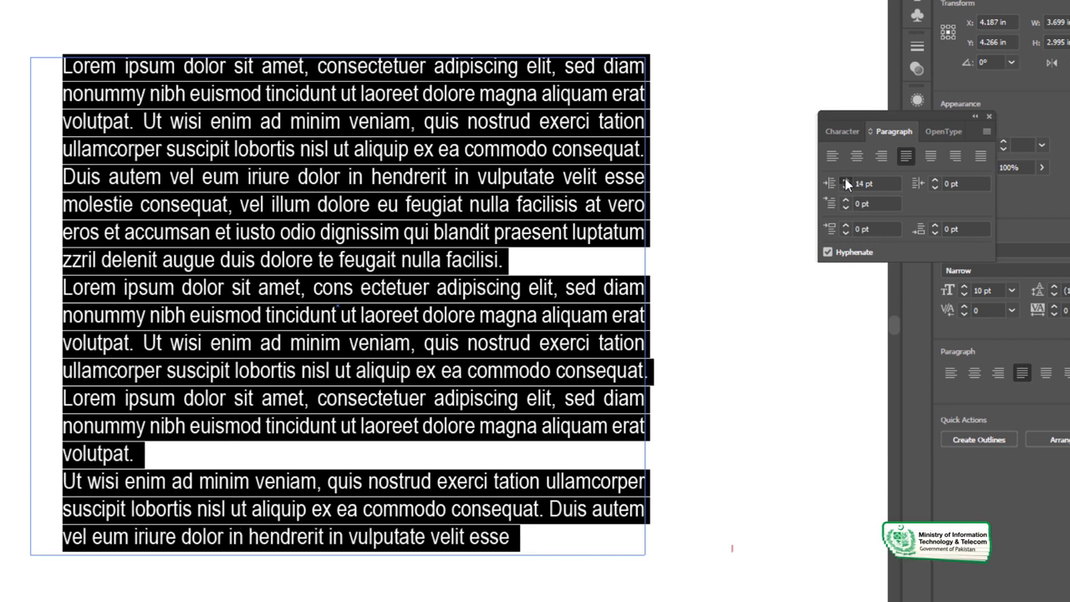
pyautogui.click(845, 179)
pyautogui.click(845, 179)
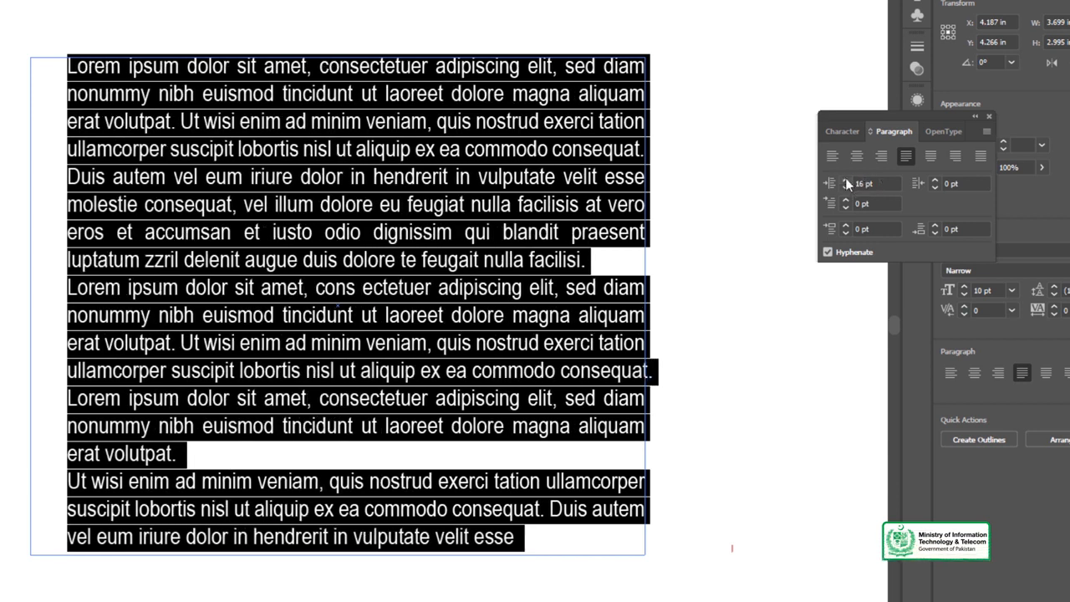
pyautogui.click(845, 179)
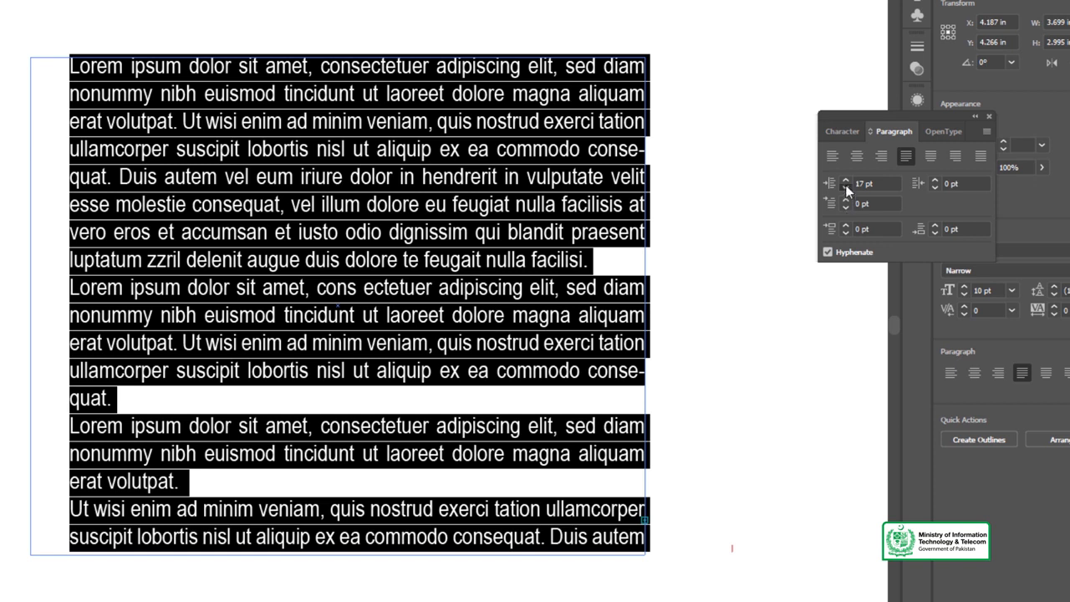
pyautogui.click(845, 187)
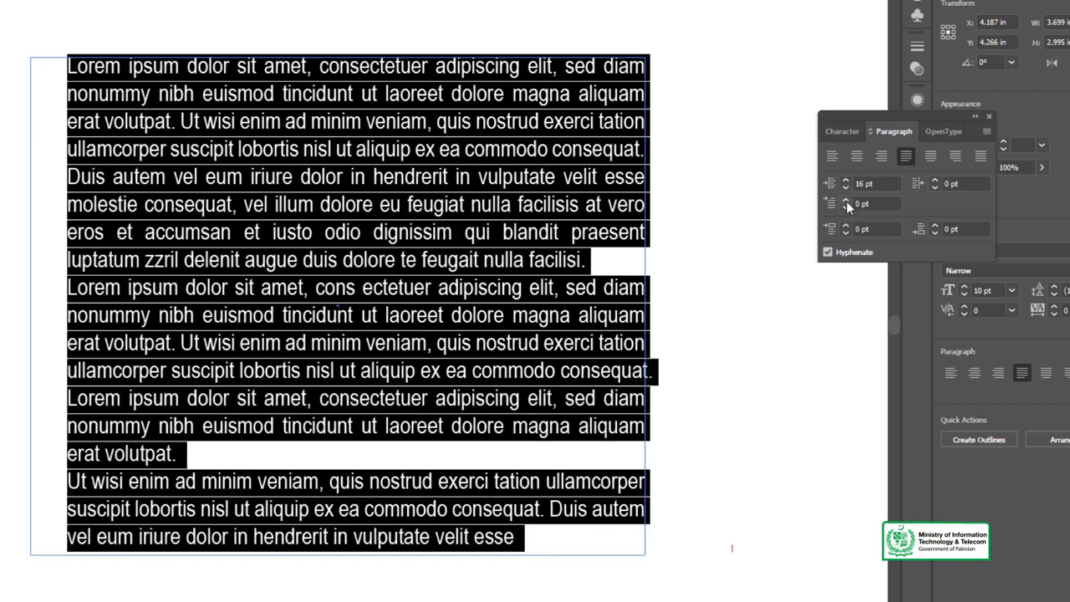
pyautogui.click(845, 180)
pyautogui.click(845, 180)
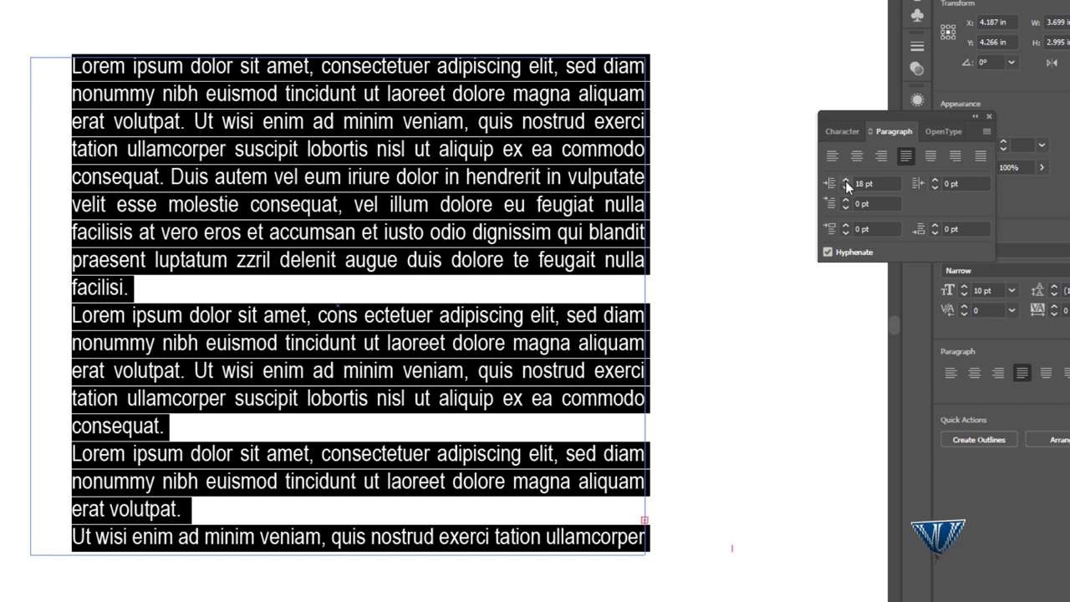
# Raise the right indent of the whole selected text to 22 pt.
pyautogui.click(935, 180)
pyautogui.click(934, 180)
pyautogui.click(935, 180)
pyautogui.click(935, 180)
pyautogui.click(935, 179)
pyautogui.click(935, 180)
pyautogui.click(935, 179)
pyautogui.click(935, 180)
pyautogui.click(935, 179)
pyautogui.click(935, 180)
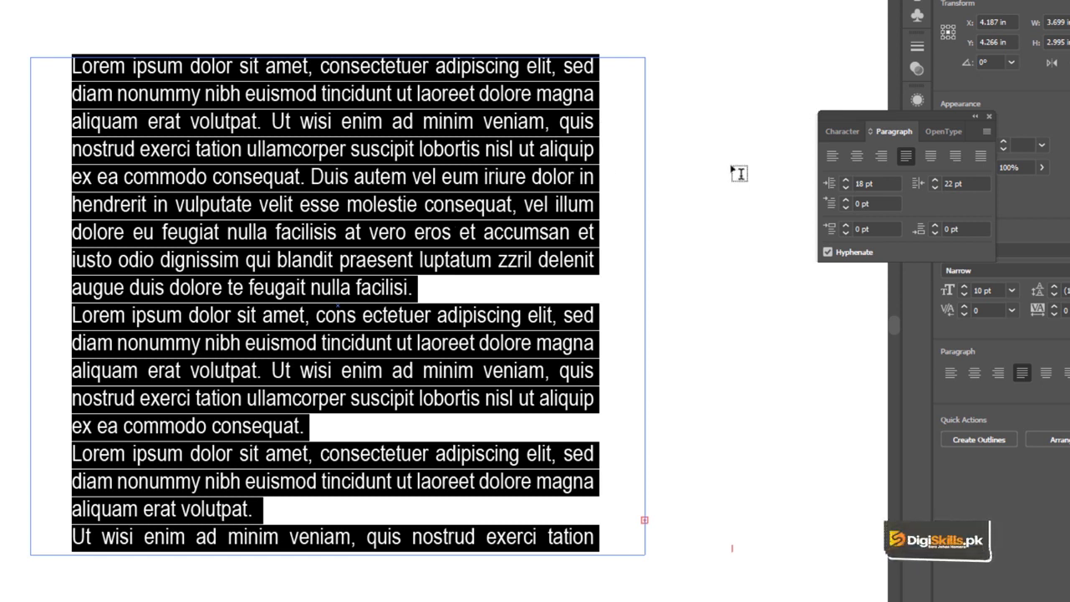
# Reset both the left and the right indent of the selected text to 0 pt.
pyautogui.click(875, 182)
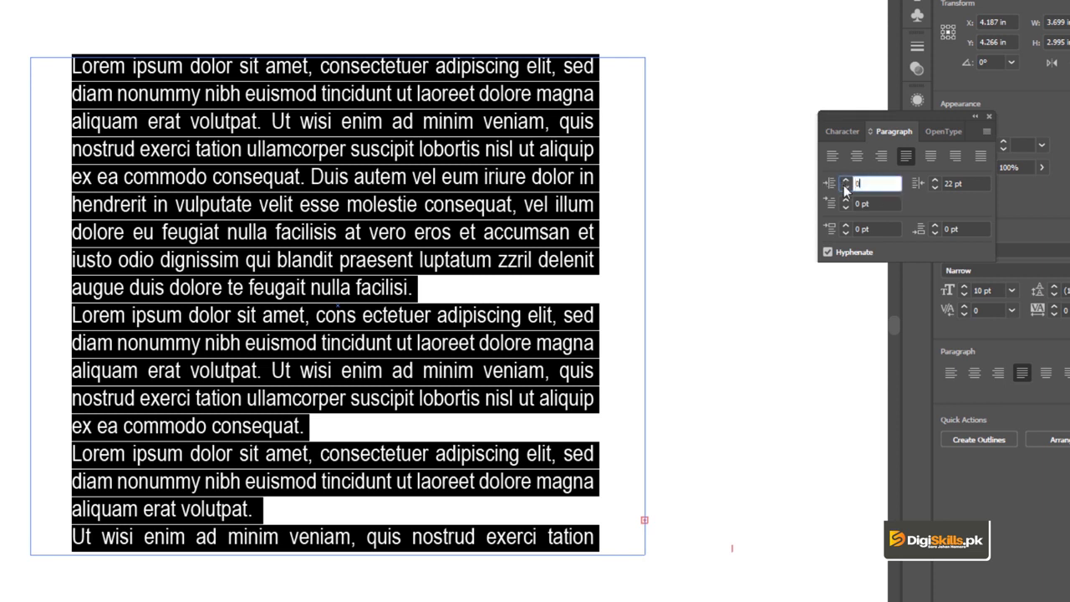
pyautogui.press('Return')
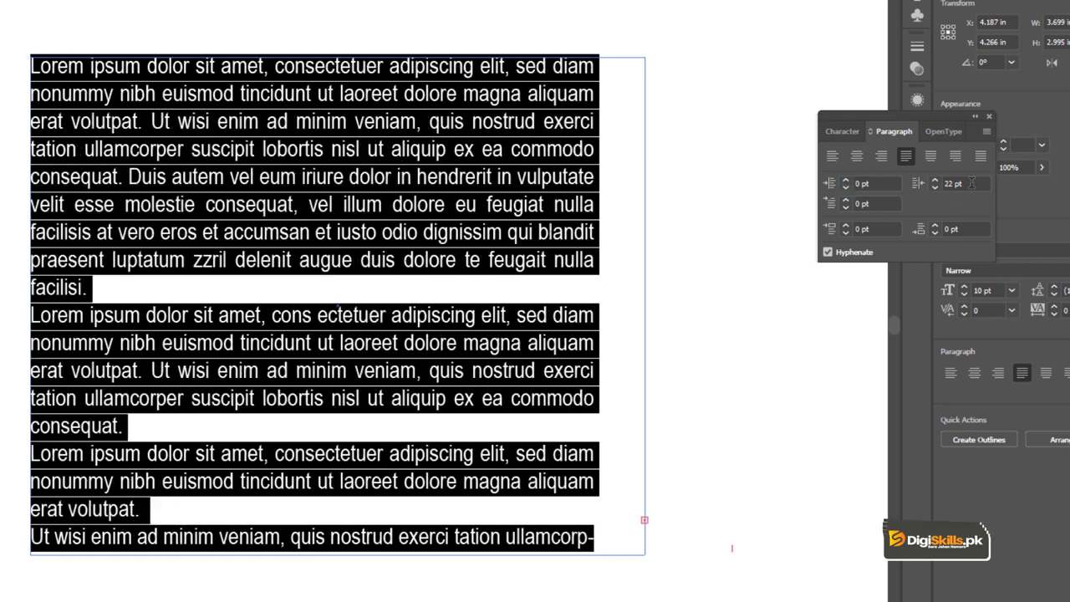
pyautogui.click(971, 183)
pyautogui.write('0')
pyautogui.press('Return')
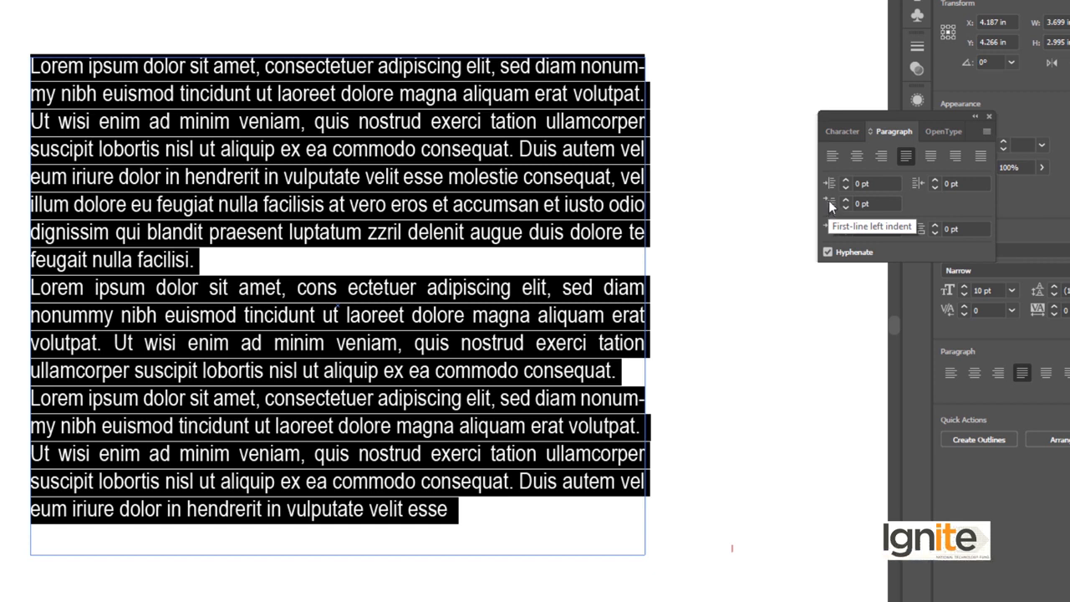
# Raise the first-line left indent of all paragraphs to 22 pt and deselect the text.
pyautogui.click(843, 198)
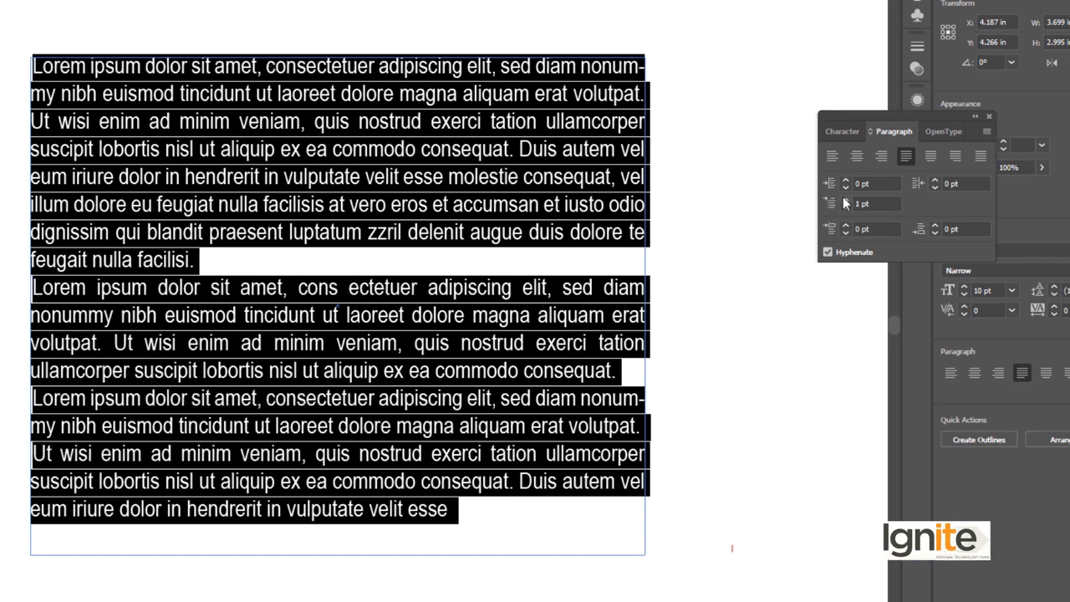
pyautogui.click(842, 198)
pyautogui.click(843, 198)
pyautogui.click(843, 198)
pyautogui.click(843, 198)
pyautogui.click(842, 198)
pyautogui.click(844, 198)
pyautogui.click(844, 198)
pyautogui.click(843, 198)
pyautogui.click(843, 198)
pyautogui.click(844, 198)
pyautogui.click(844, 198)
pyautogui.click(845, 198)
pyautogui.click(845, 198)
pyautogui.click(846, 199)
pyautogui.click(846, 198)
pyautogui.click(846, 198)
pyautogui.click(846, 198)
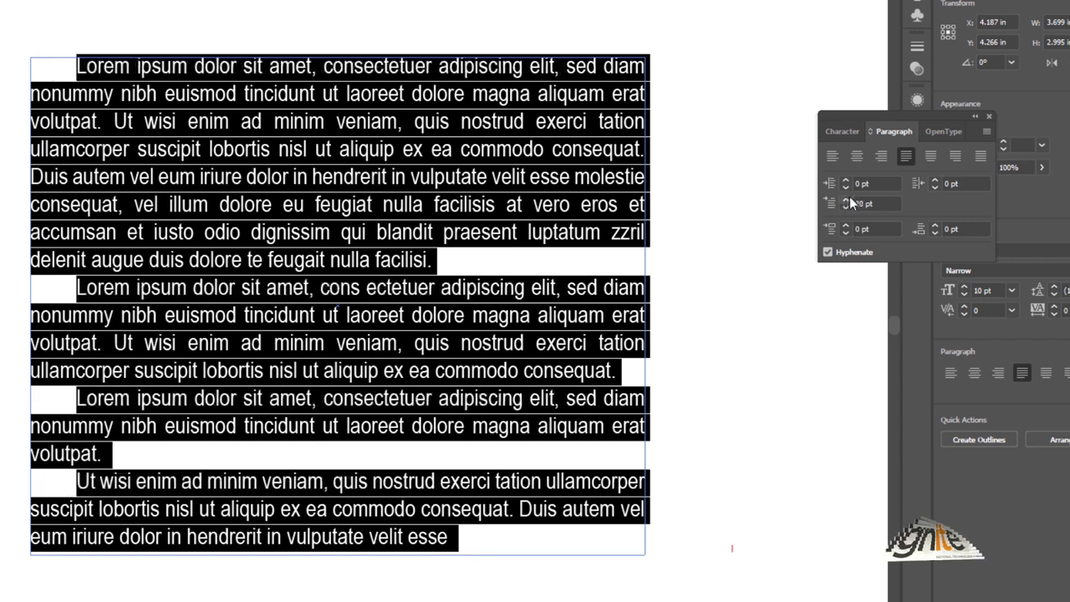
pyautogui.click(849, 198)
pyautogui.click(849, 198)
pyautogui.press('Escape')
pyautogui.click(10, 93)
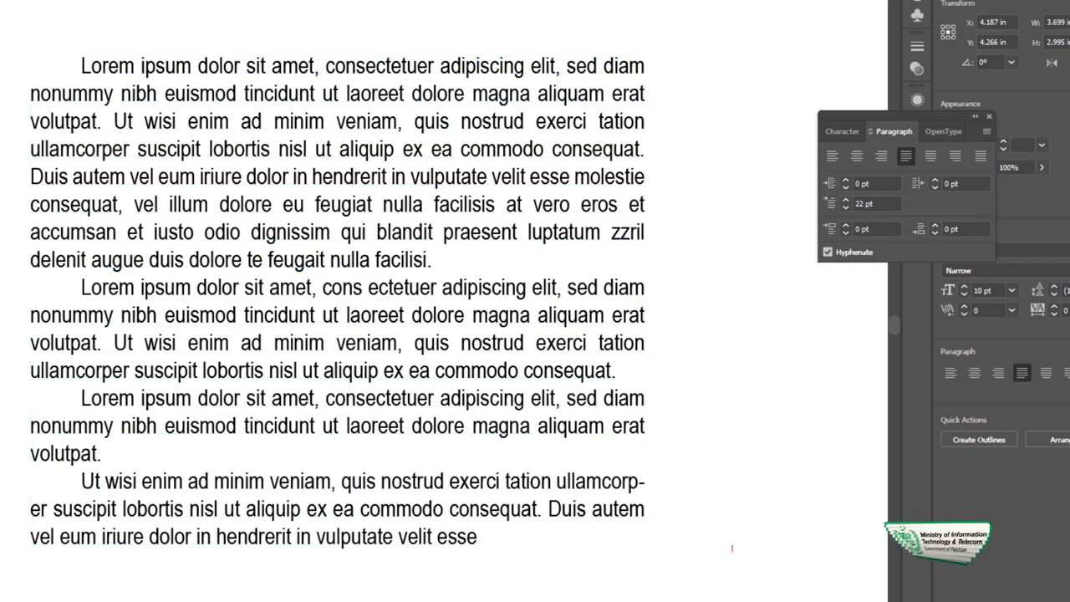
# Reselect the text and lower the first-line left indent of all paragraphs to 1 pt.
pyautogui.click(129, 93)
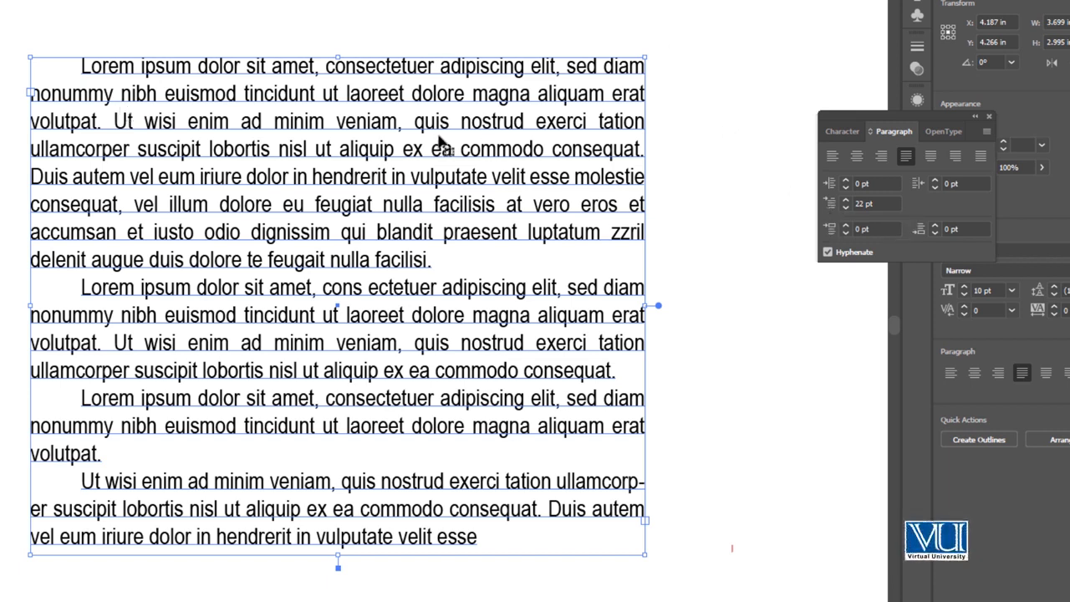
pyautogui.press('Down')
pyautogui.press('Down')
pyautogui.press('Down')
pyautogui.press('Down')
pyautogui.press('Down')
pyautogui.press('Down')
pyautogui.press('Down')
pyautogui.press('Down')
pyautogui.press('Down')
pyautogui.press('Down')
pyautogui.press('Down')
pyautogui.press('Down')
pyautogui.press('Down')
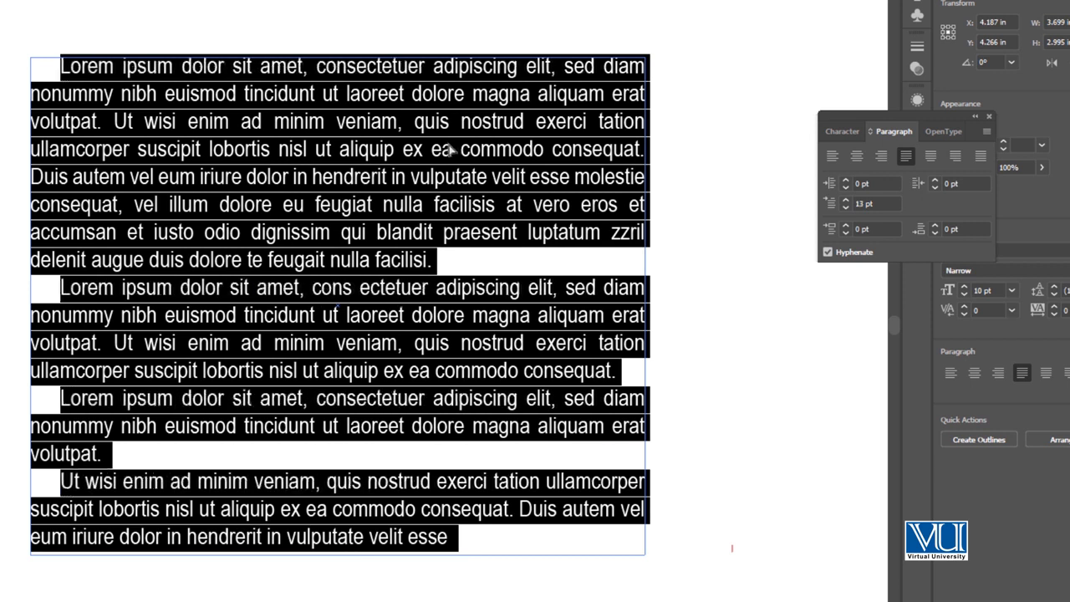
pyautogui.press('Down')
pyautogui.press('Down')
pyautogui.press('Down')
pyautogui.press('Down')
pyautogui.press('Down')
pyautogui.press('Down')
pyautogui.press('Down')
pyautogui.press('Down')
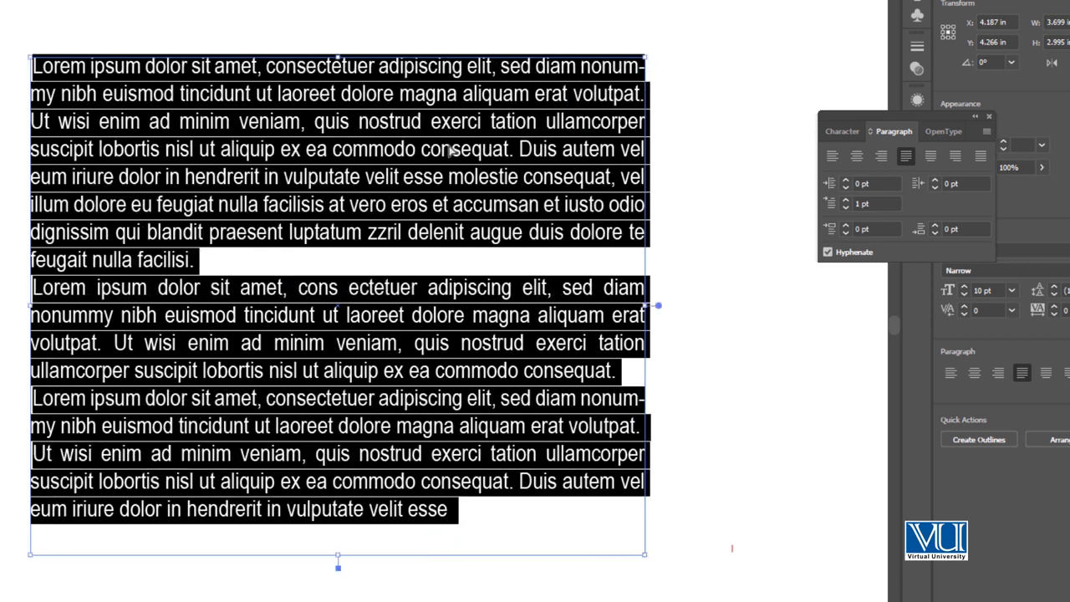
# Set the space before each paragraph to 10 pt and deselect the text frame.
pyautogui.click(832, 232)
pyautogui.write('6')
pyautogui.press('Return')
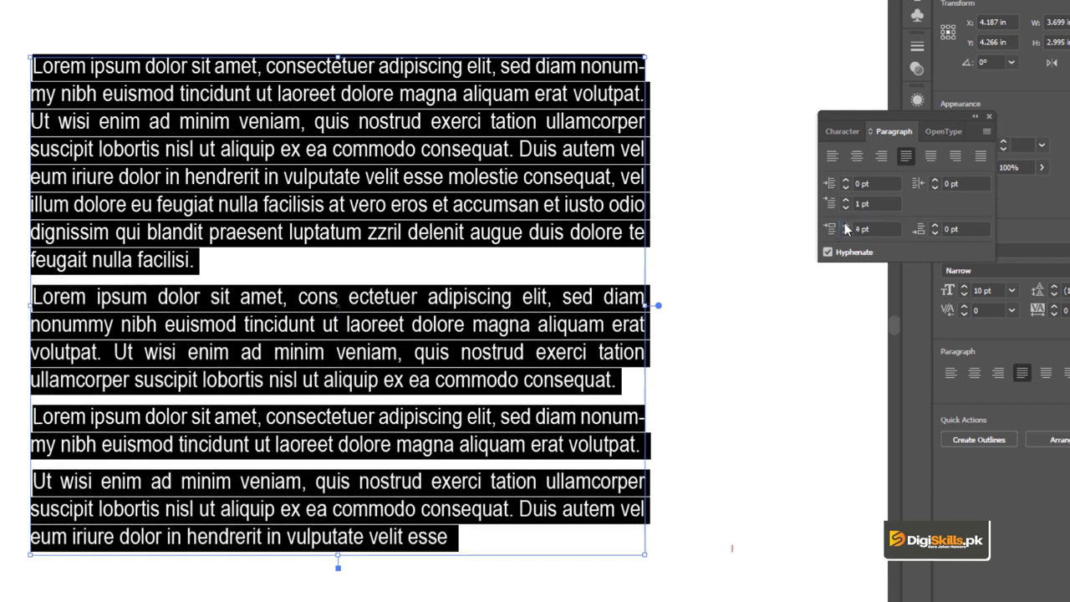
pyautogui.click(845, 224)
pyautogui.click(845, 224)
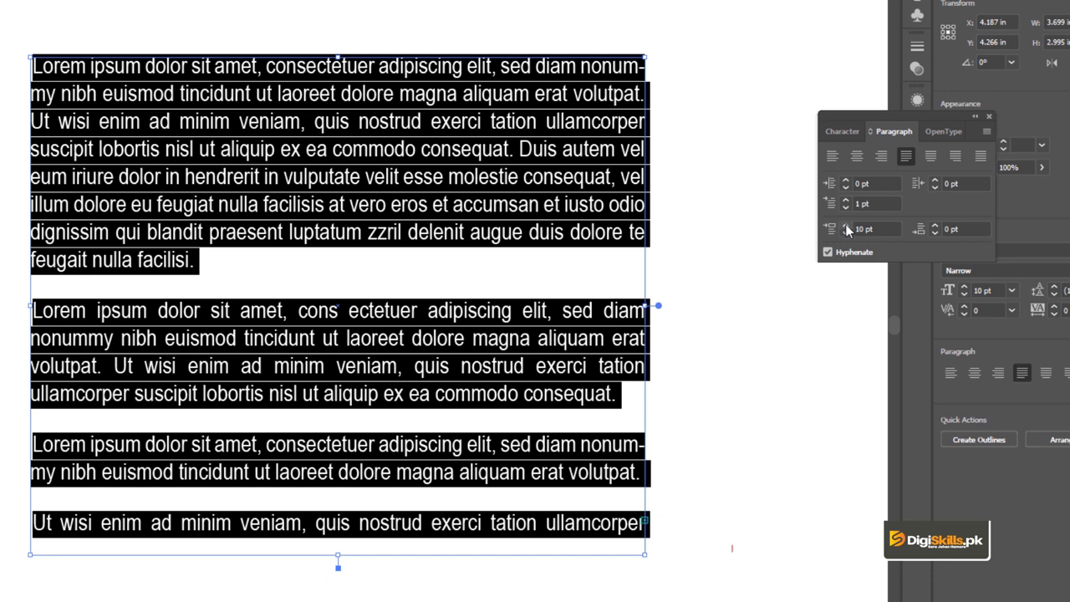
pyautogui.click(865, 228)
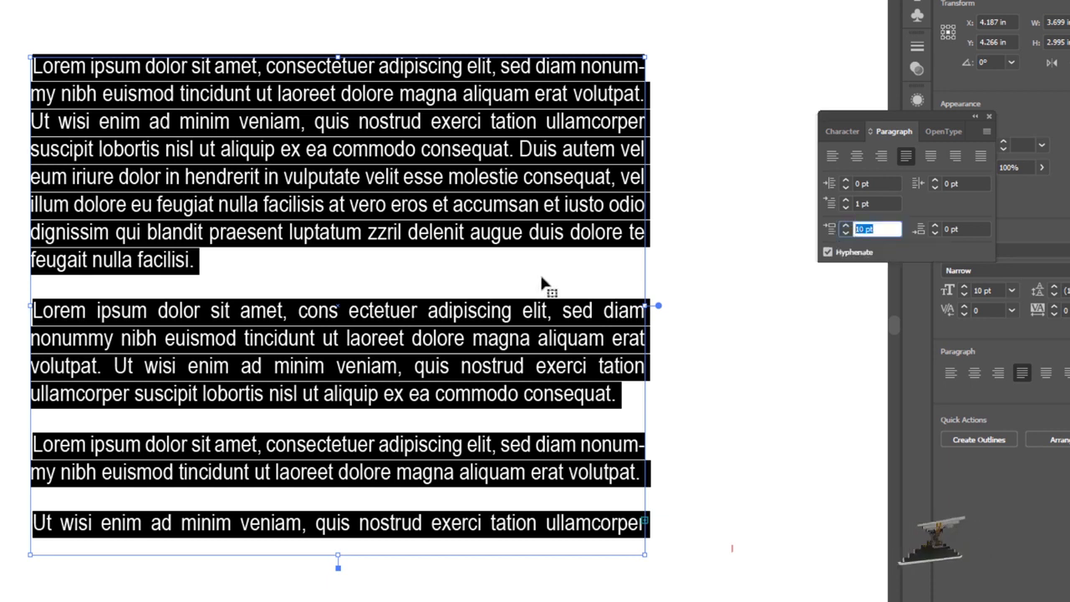
pyautogui.click(3, 173)
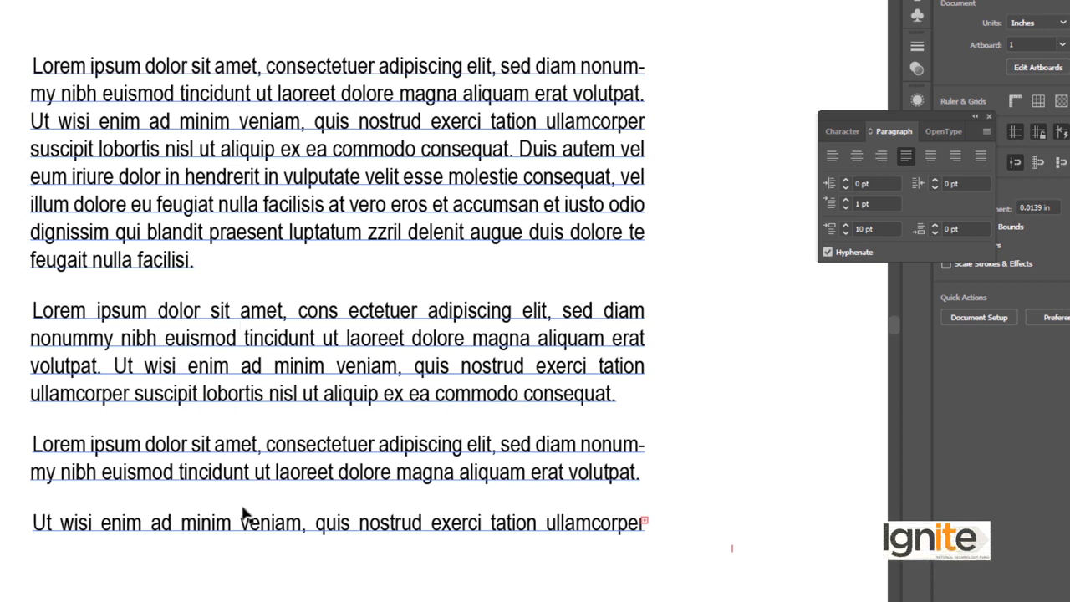
# Reselect the whole text, set the space after paragraphs to 3 pt and the space before paragraphs to 0 pt.
pyautogui.doubleClick(286, 314)
pyautogui.hotkey('ctrl', 'a')
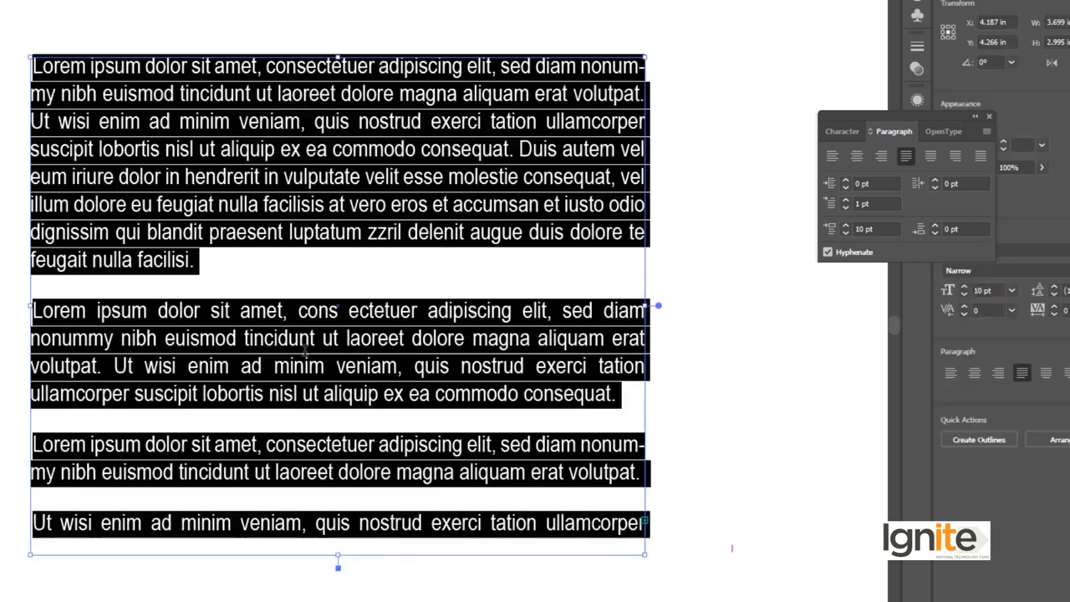
pyautogui.click(934, 225)
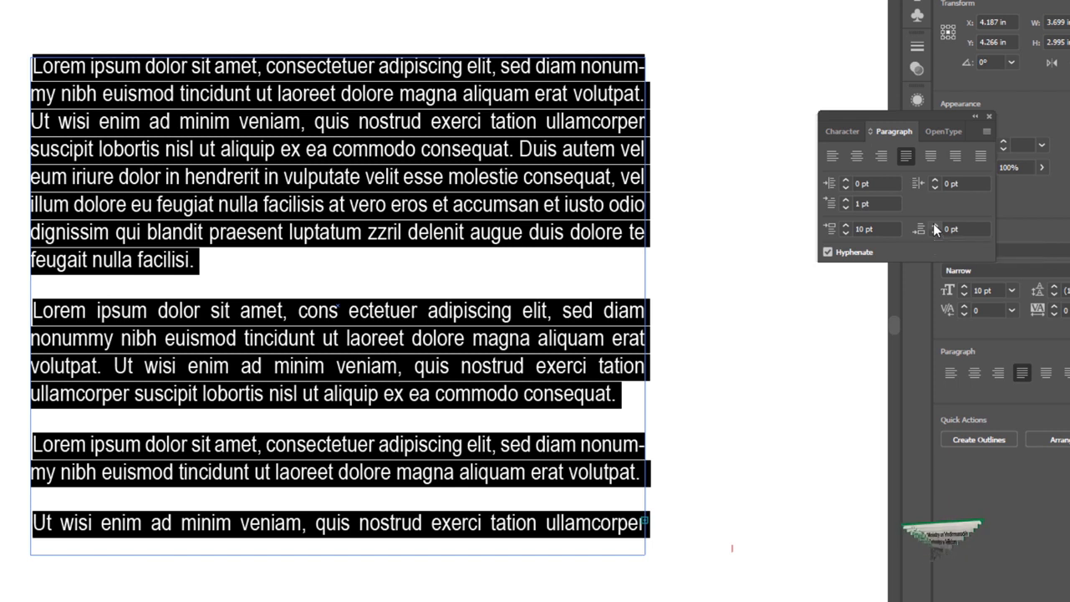
pyautogui.click(934, 225)
pyautogui.click(934, 225)
pyautogui.moveTo(876, 229); pyautogui.dragTo(811, 231)
pyautogui.write('0')
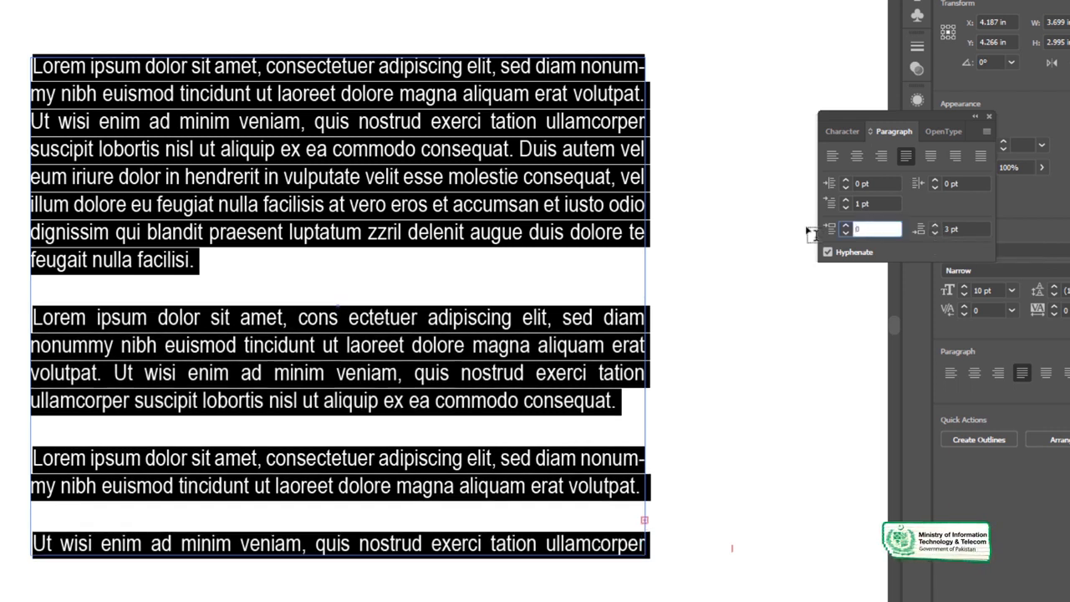
pyautogui.press('Return')
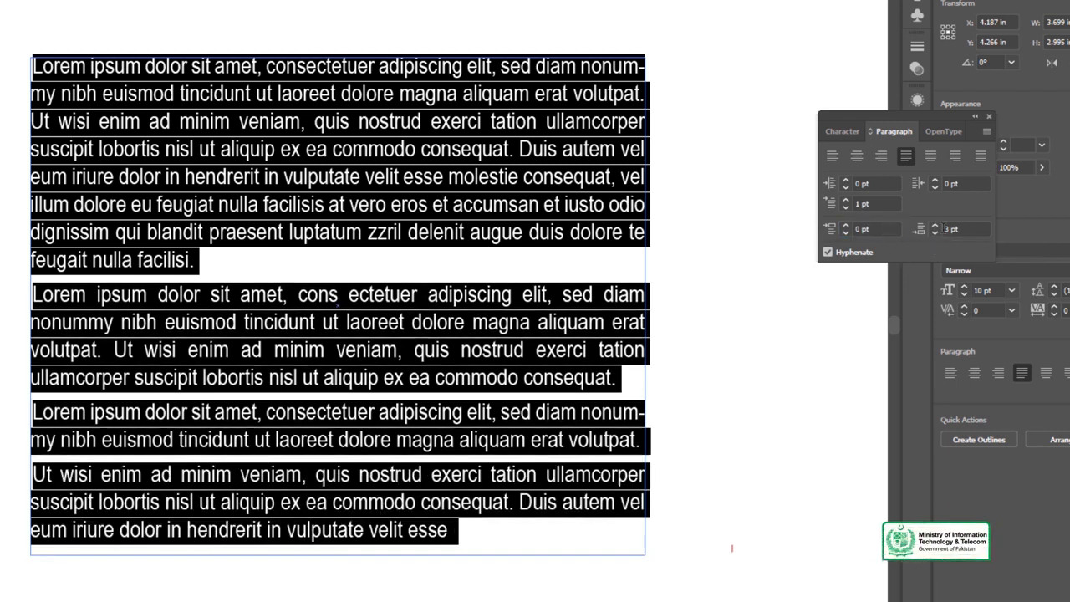
# Raise the space after each selected paragraph to 14 pt.
pyautogui.click(934, 224)
pyautogui.click(934, 224)
pyautogui.click(935, 224)
pyautogui.click(934, 224)
pyautogui.click(934, 224)
pyautogui.click(935, 224)
pyautogui.click(935, 224)
pyautogui.click(935, 224)
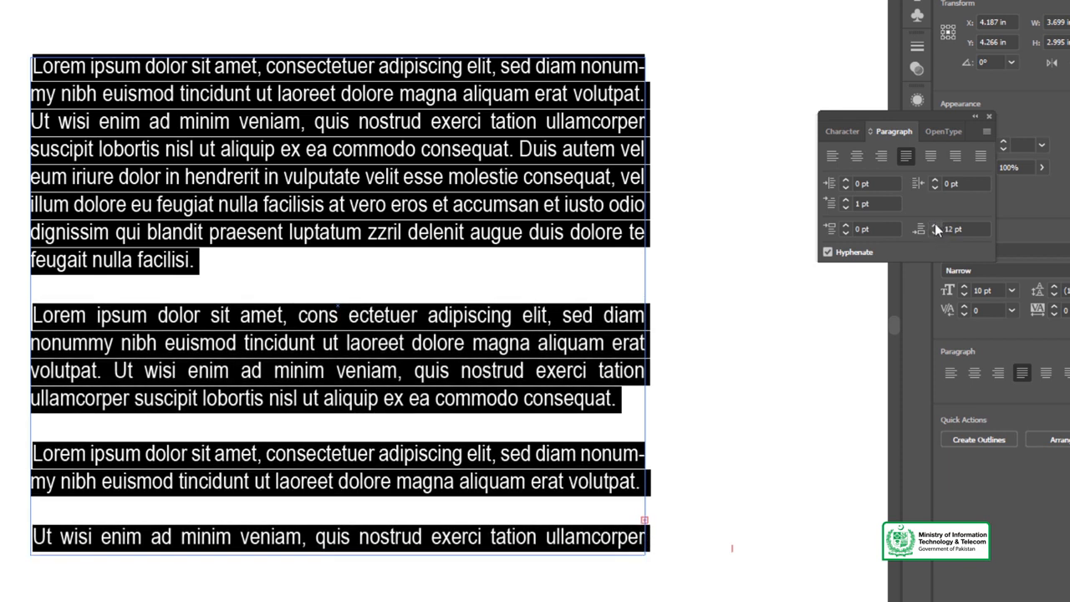
pyautogui.click(935, 224)
pyautogui.click(935, 224)
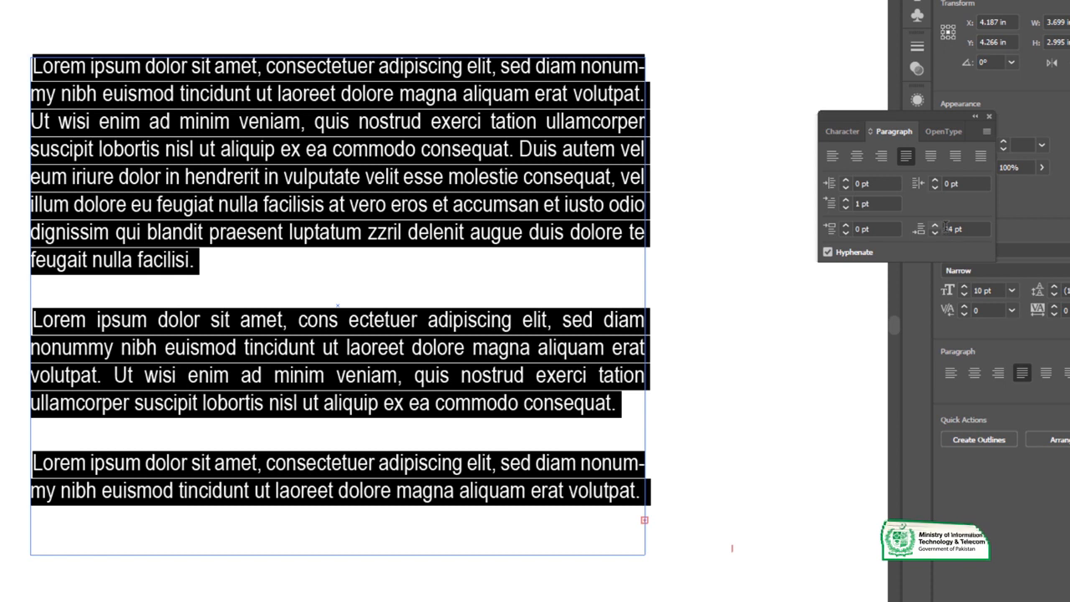
# Reset the space after paragraphs to 0 pt and clear the text selection.
pyautogui.click(918, 230)
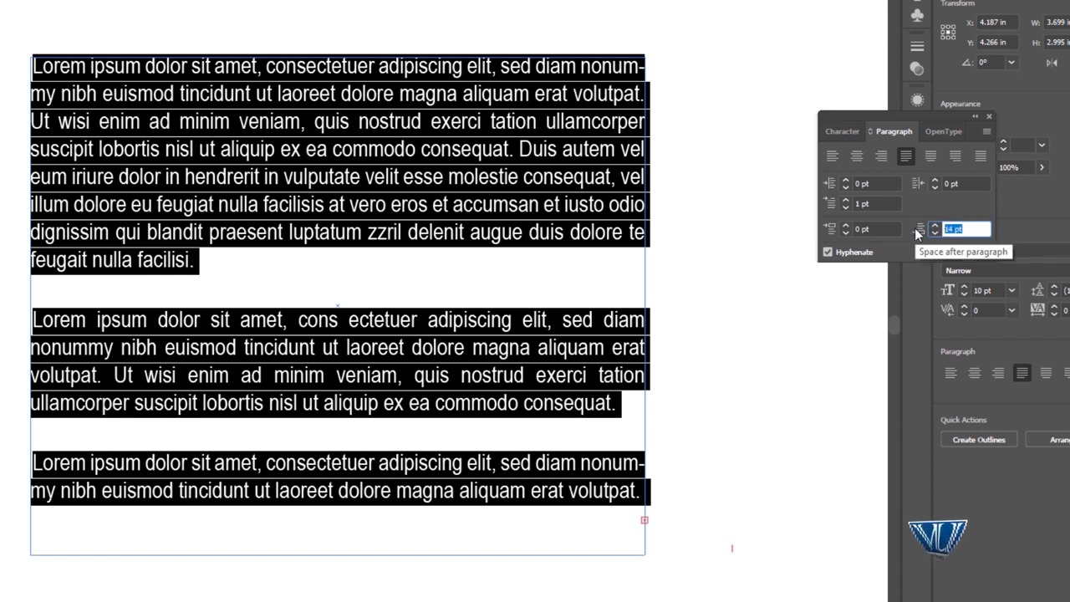
pyautogui.write('0')
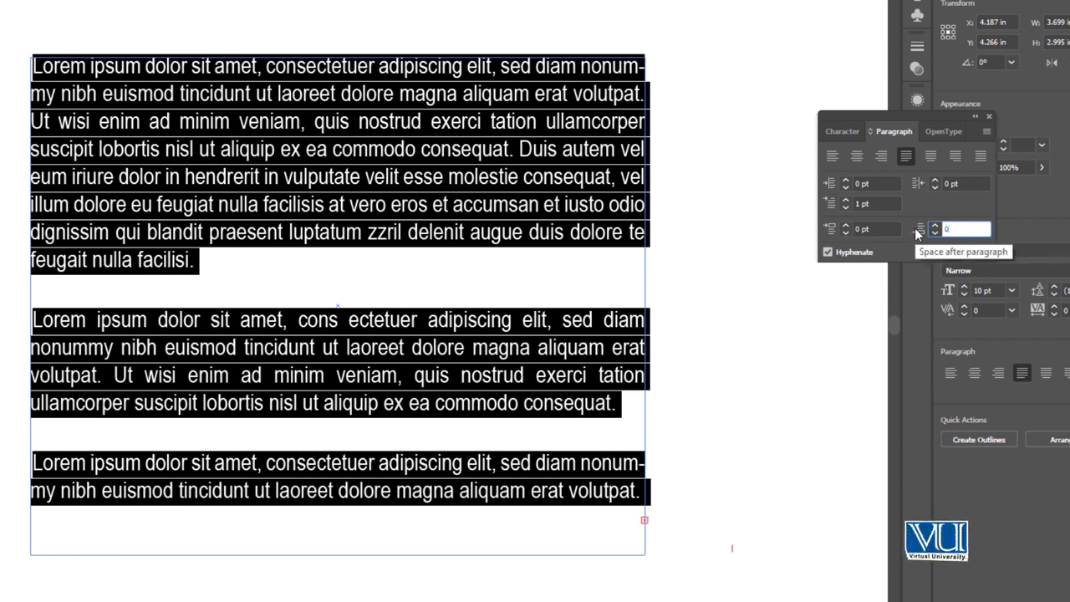
pyautogui.press('Return')
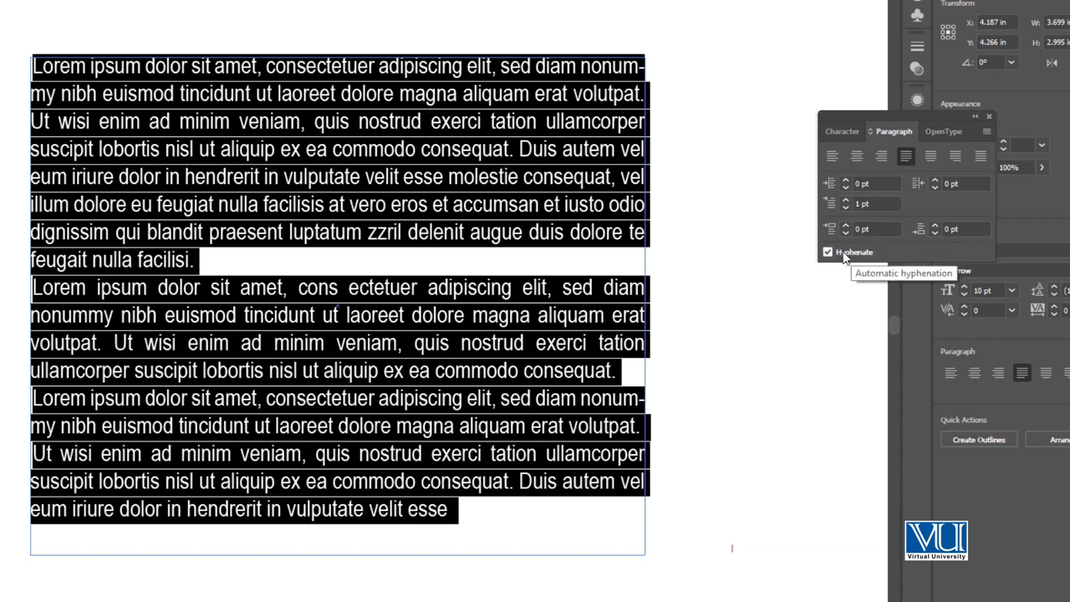
pyautogui.click(535, 287)
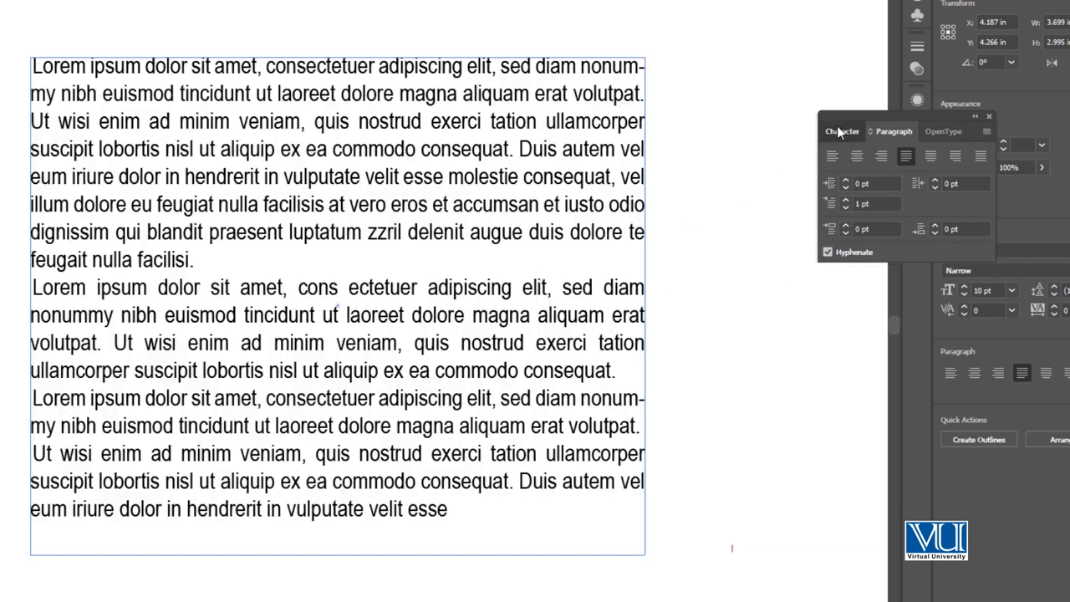
# Select all the text in the frame and set its font size to 14 pt.
pyautogui.click(837, 130)
pyautogui.hotkey('ctrl', 'a')
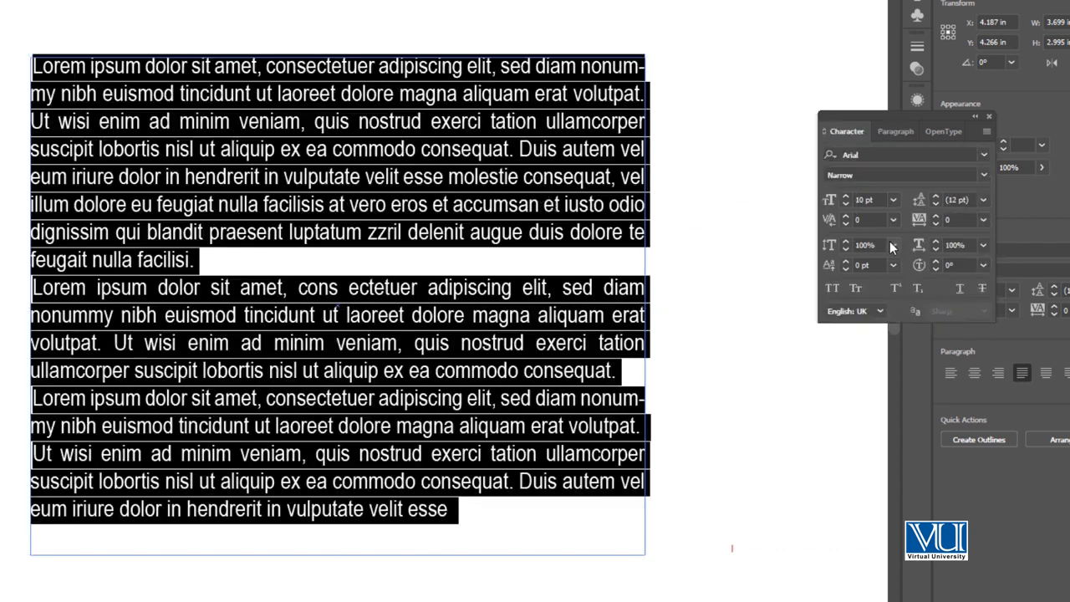
pyautogui.click(892, 200)
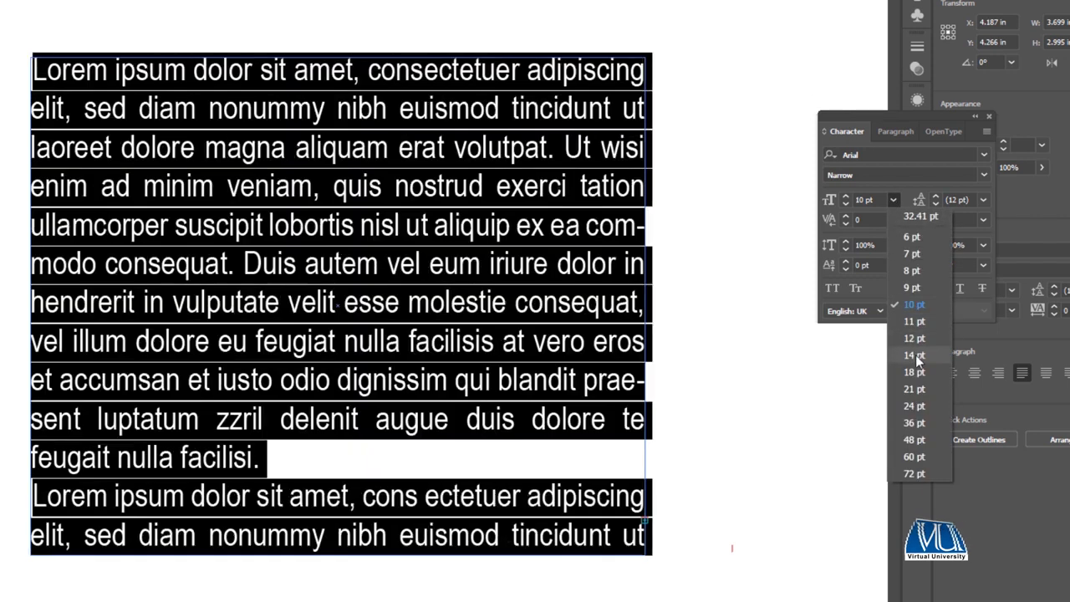
pyautogui.click(916, 354)
# Switch hyphenation off and back on for the selected text, and clear the text selection.
pyautogui.click(892, 131)
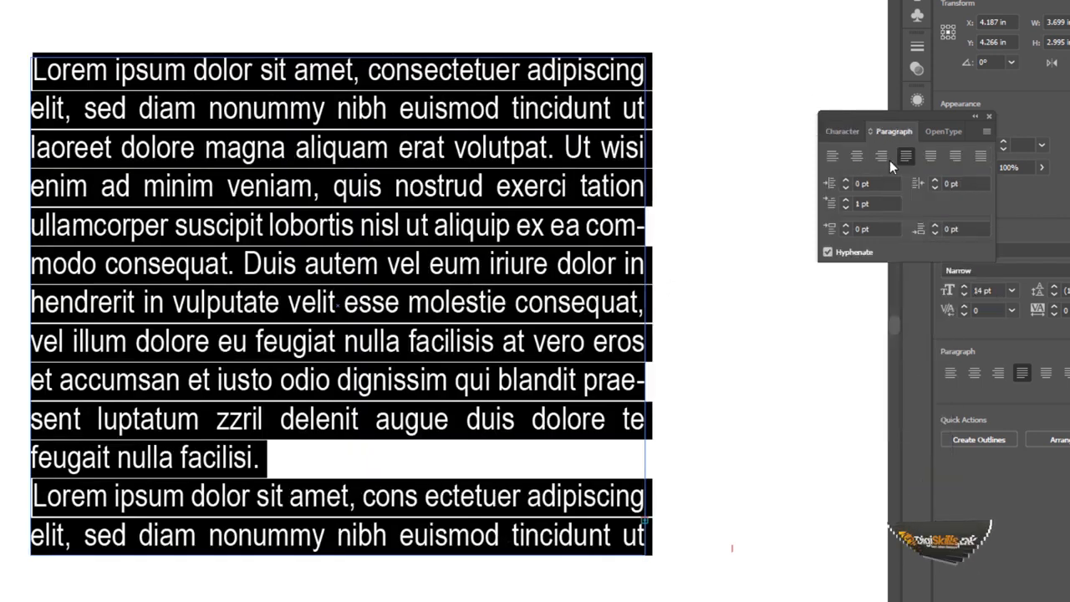
pyautogui.click(828, 254)
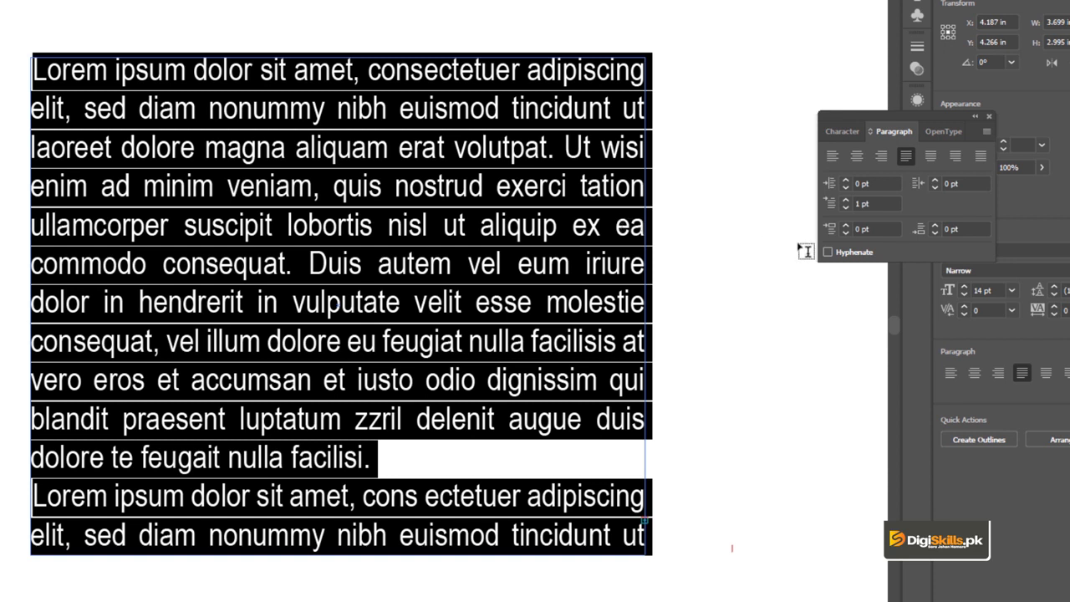
pyautogui.click(828, 253)
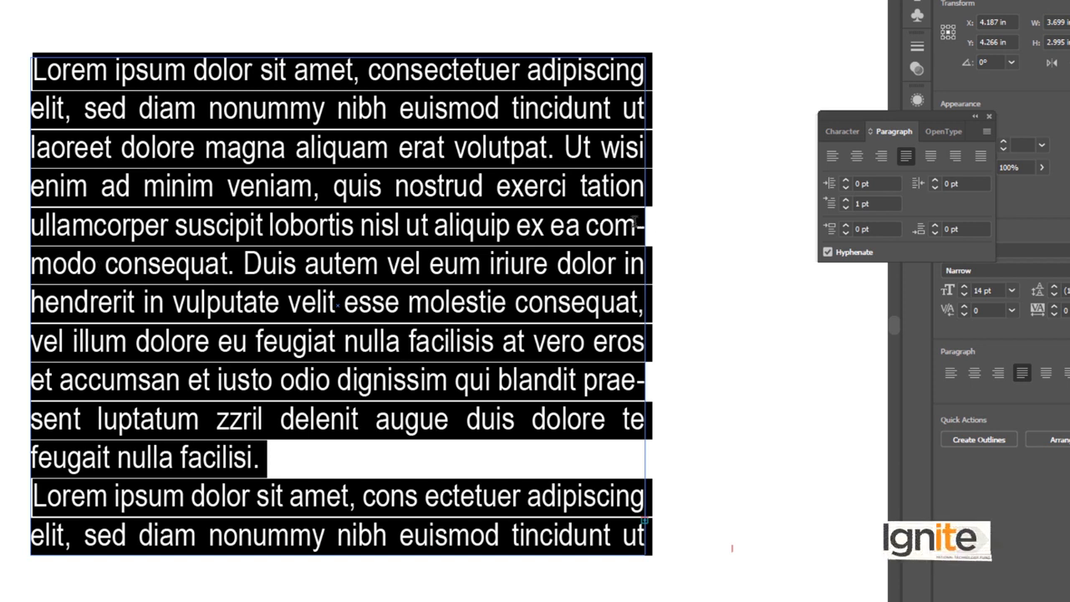
pyautogui.click(97, 266)
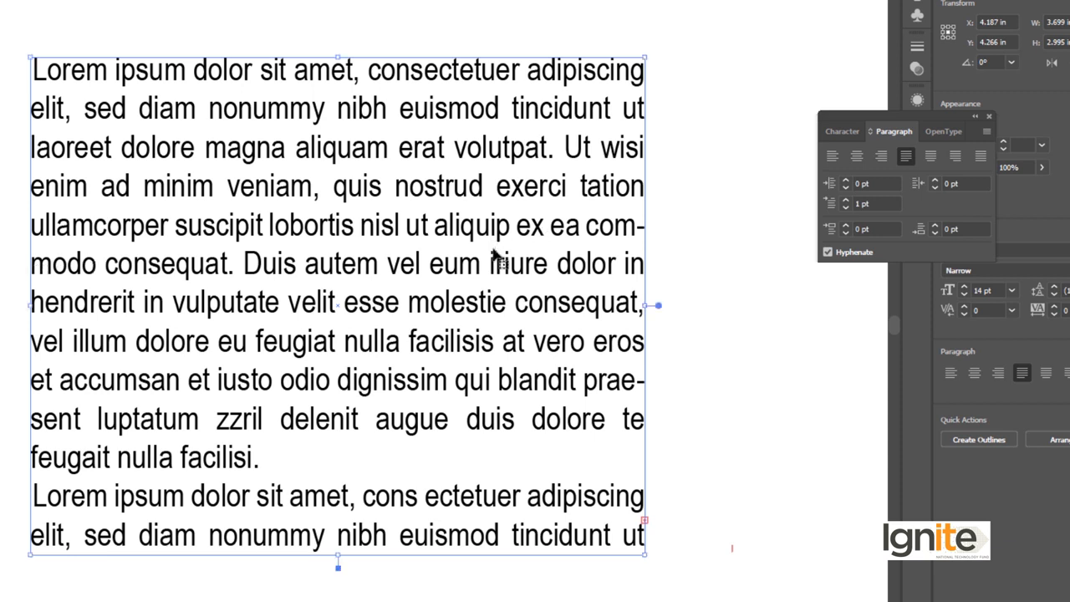
# Select the whole lorem ipsum text again, turn off its hyphenation, and leave text editing.
pyautogui.hotkey('ctrl', 'a')
pyautogui.click(827, 253)
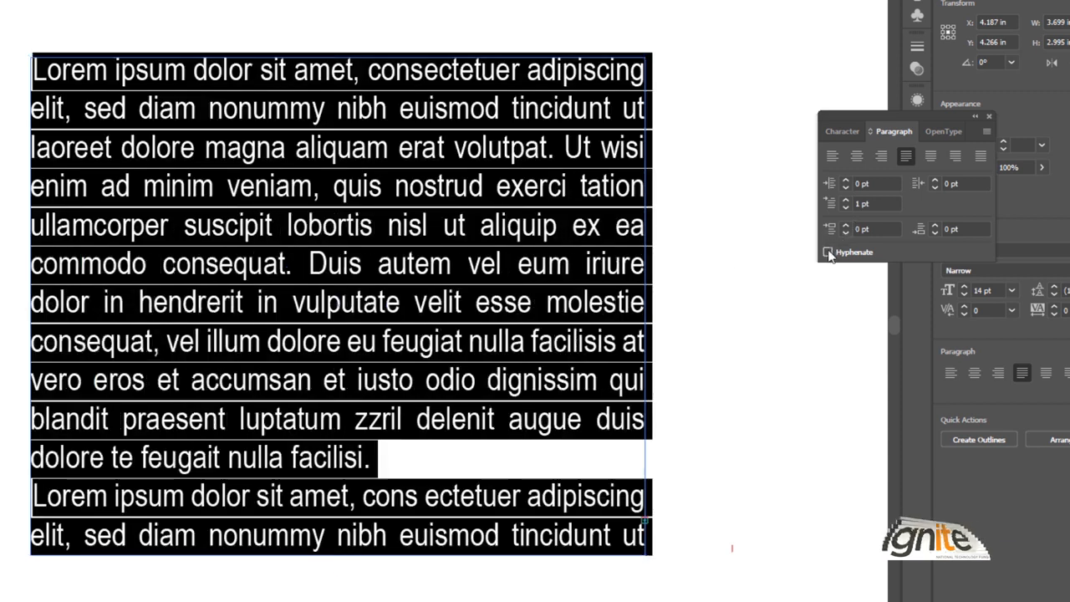
pyautogui.click(577, 241)
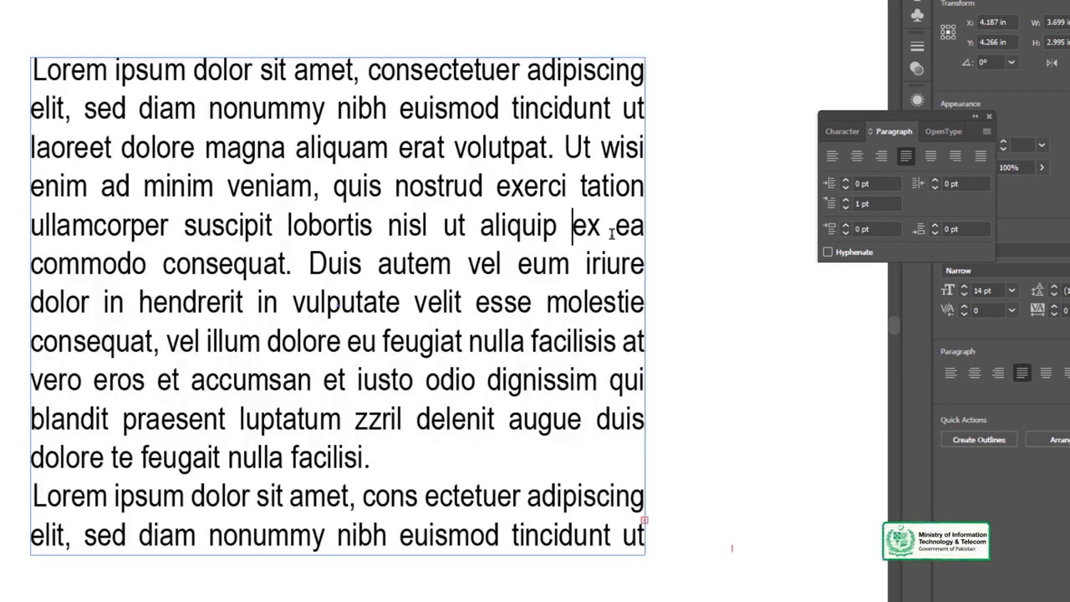
pyautogui.press('Escape')
pyautogui.click(15, 69)
pyautogui.click(73, 68)
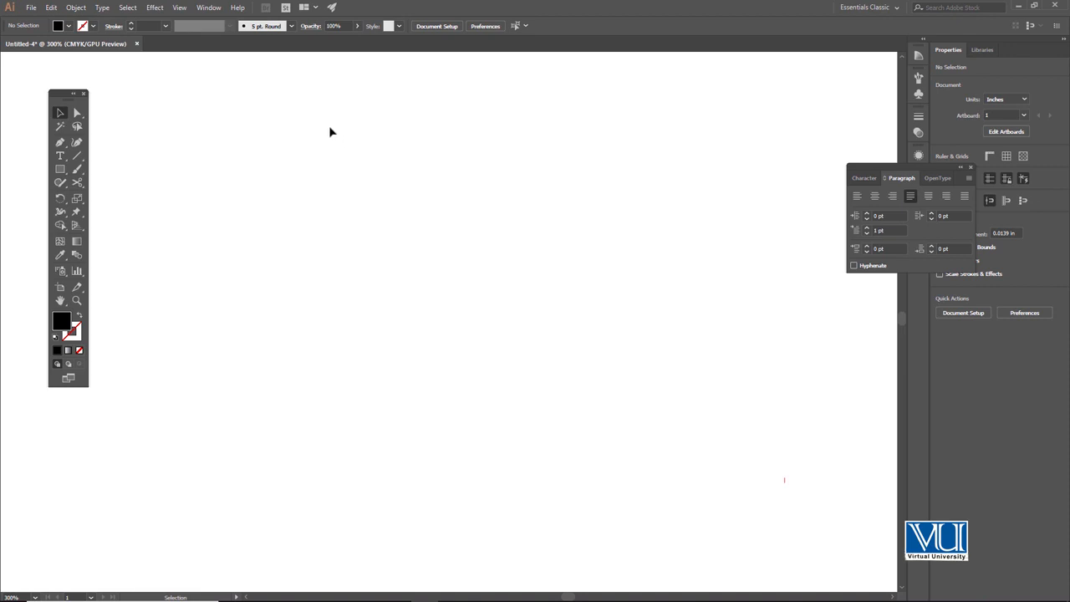
pyautogui.click(60, 156)
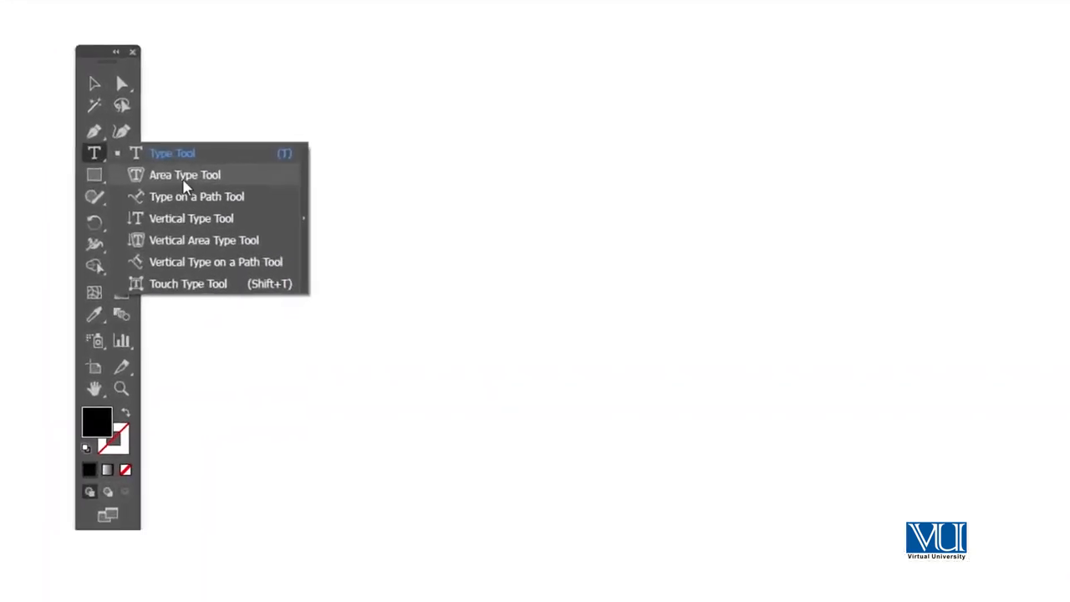
pyautogui.click(88, 156)
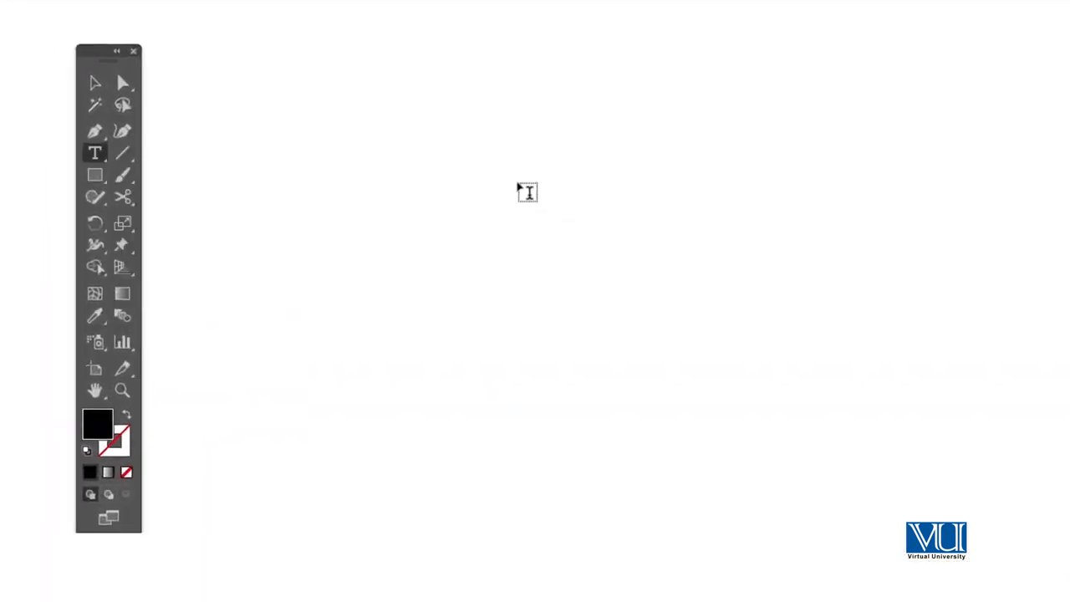
pyautogui.click(102, 154)
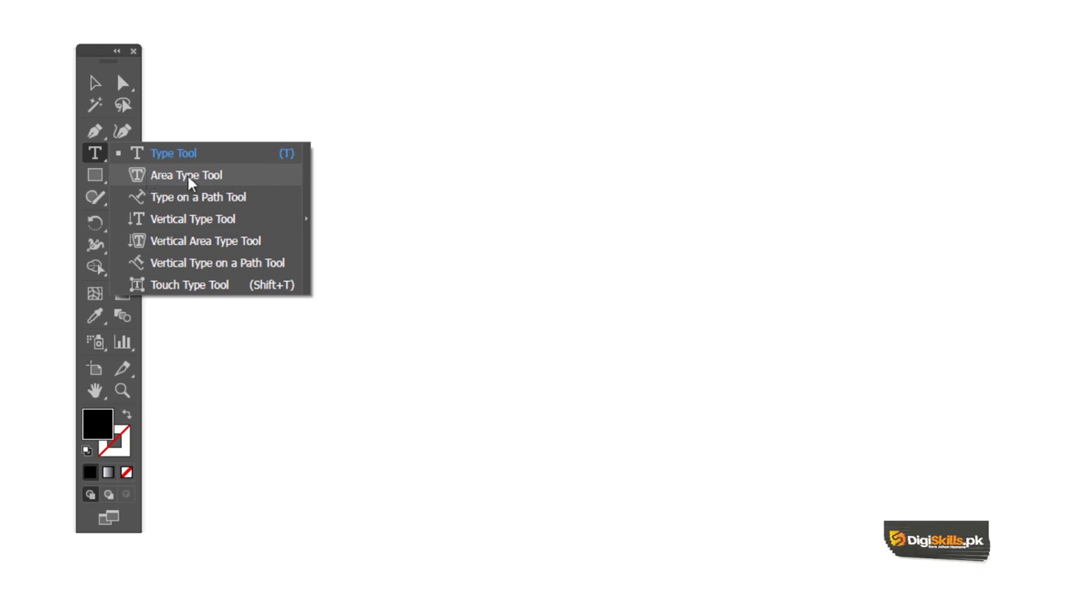
pyautogui.click(95, 158)
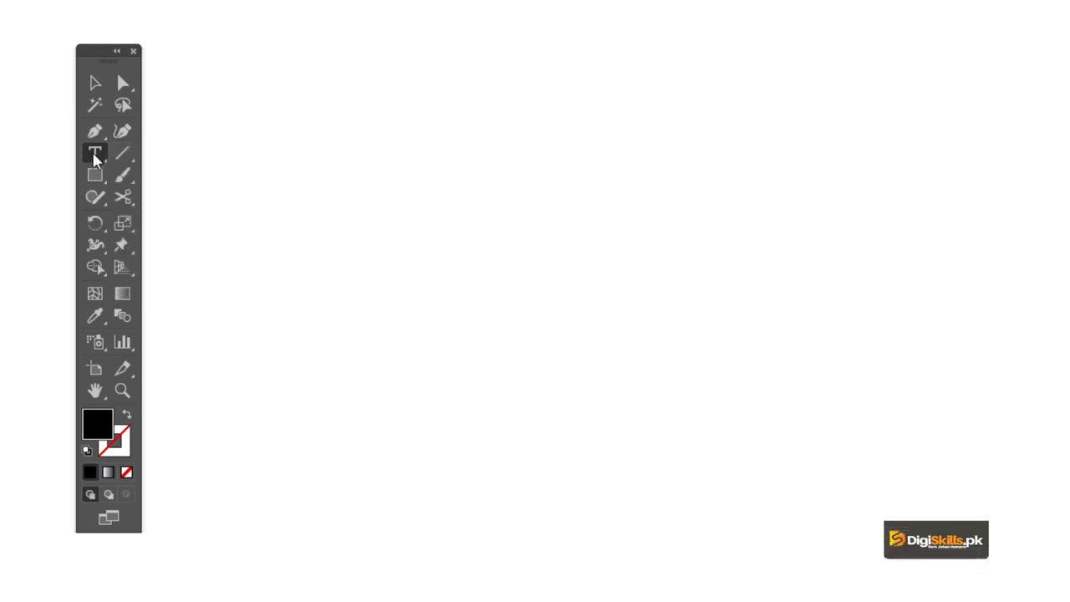
# Draw a black square about 1.333 in wide and convert it into an area type frame filled with placeholder text.
pyautogui.moveTo(98, 177); pyautogui.dragTo(180, 181)
pyautogui.moveTo(559, 207); pyautogui.dragTo(806, 441)
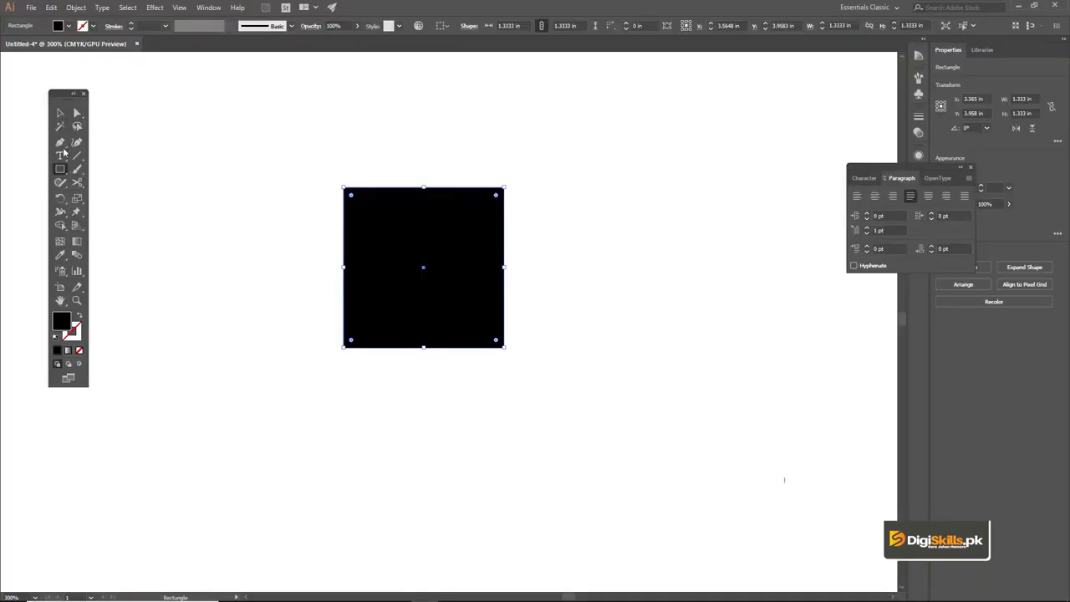
pyautogui.moveTo(64, 152); pyautogui.dragTo(121, 173)
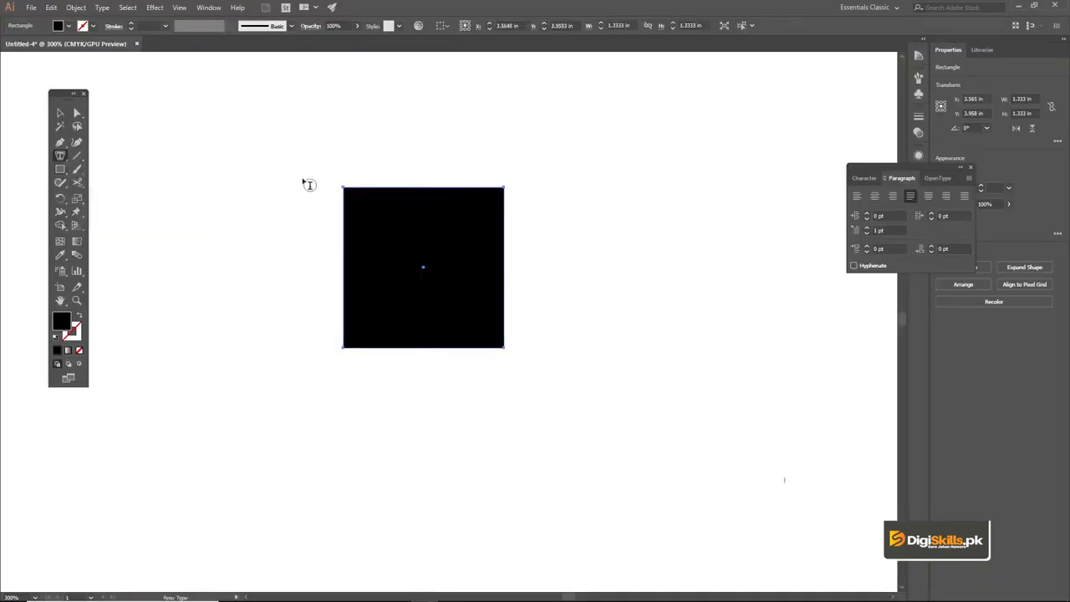
pyautogui.click(374, 188)
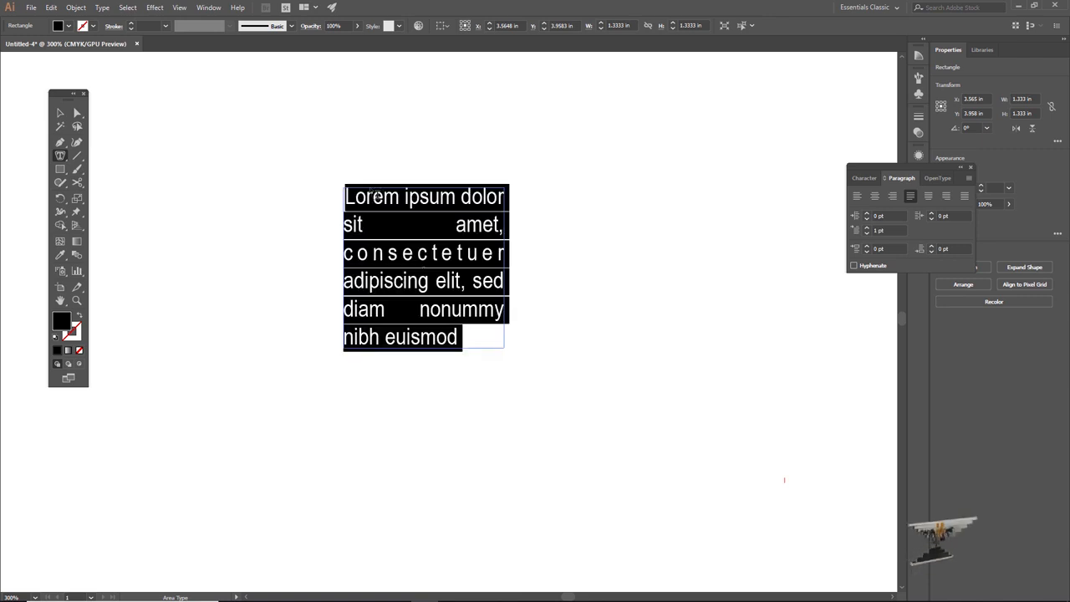
pyautogui.click(60, 112)
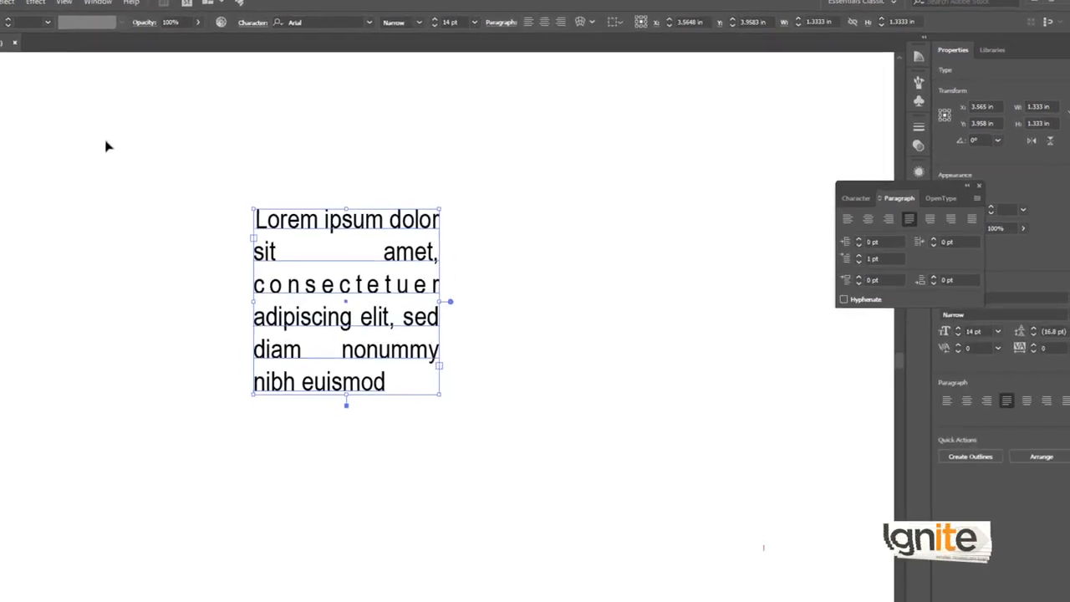
pyautogui.click(305, 165)
pyautogui.click(228, 256)
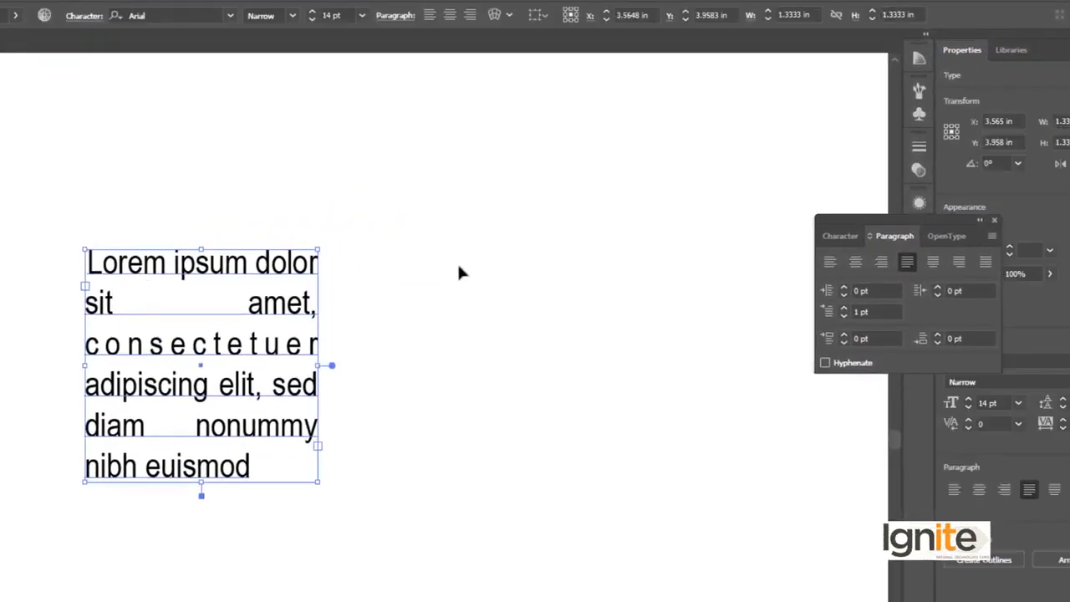
# Try left alignment, Justify all lines, and Justify with last line aligned left on the area text.
pyautogui.click(831, 263)
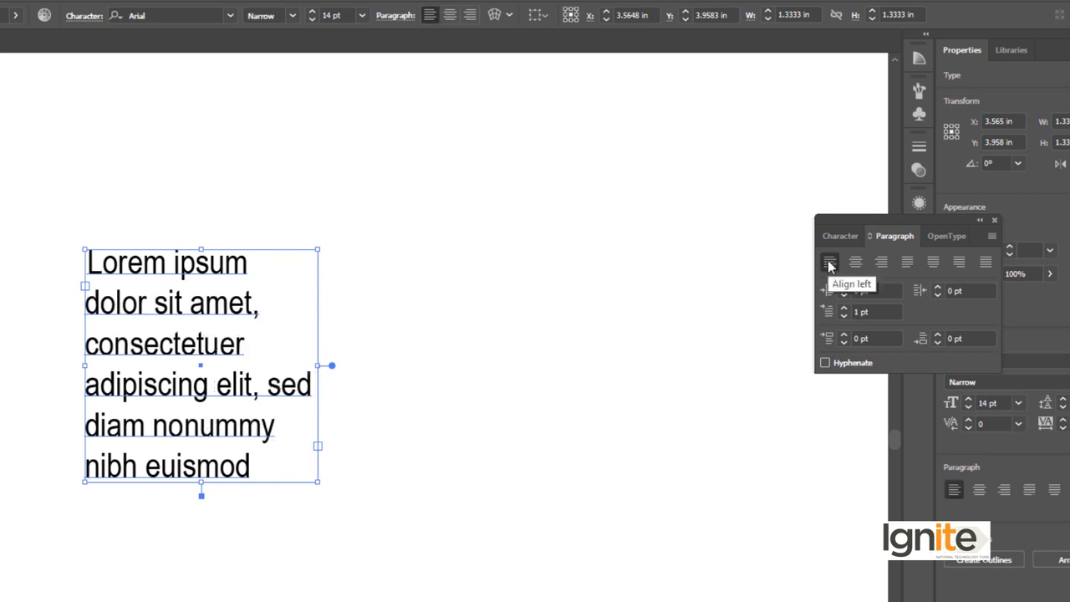
pyautogui.click(987, 264)
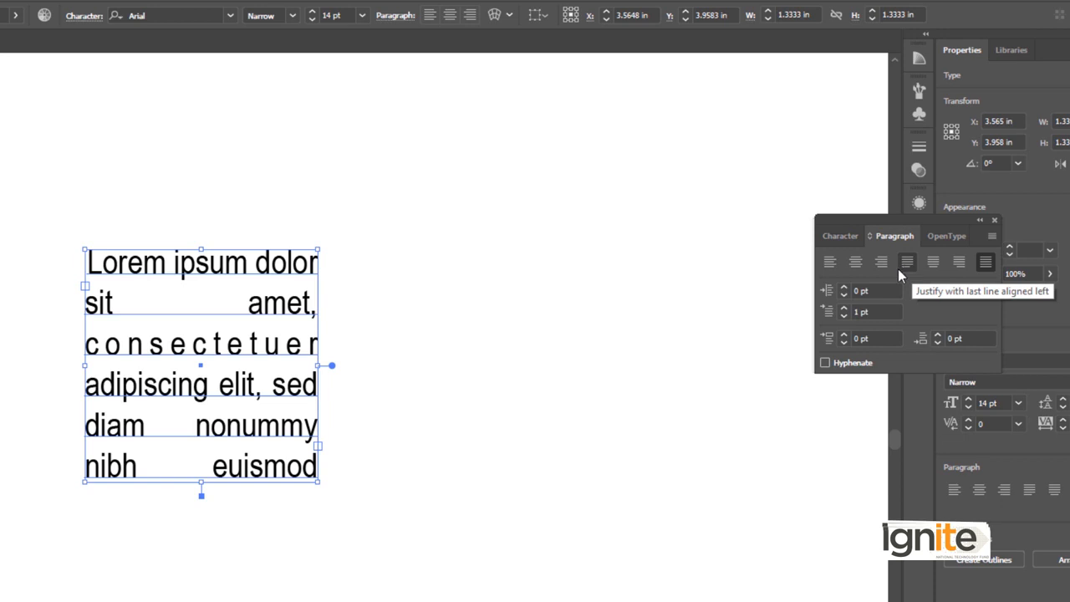
pyautogui.click(825, 264)
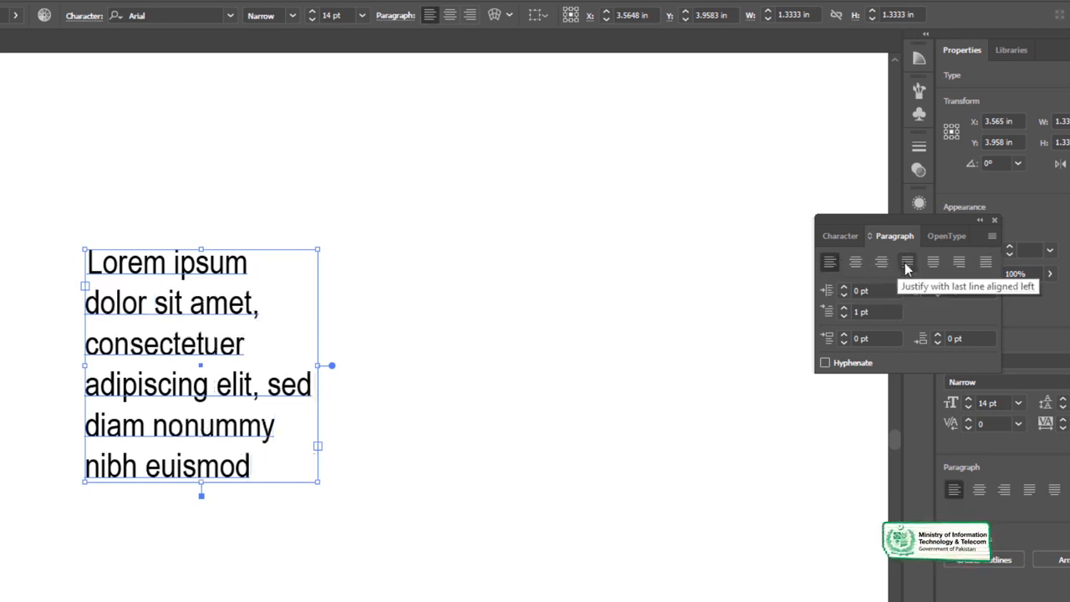
pyautogui.click(907, 264)
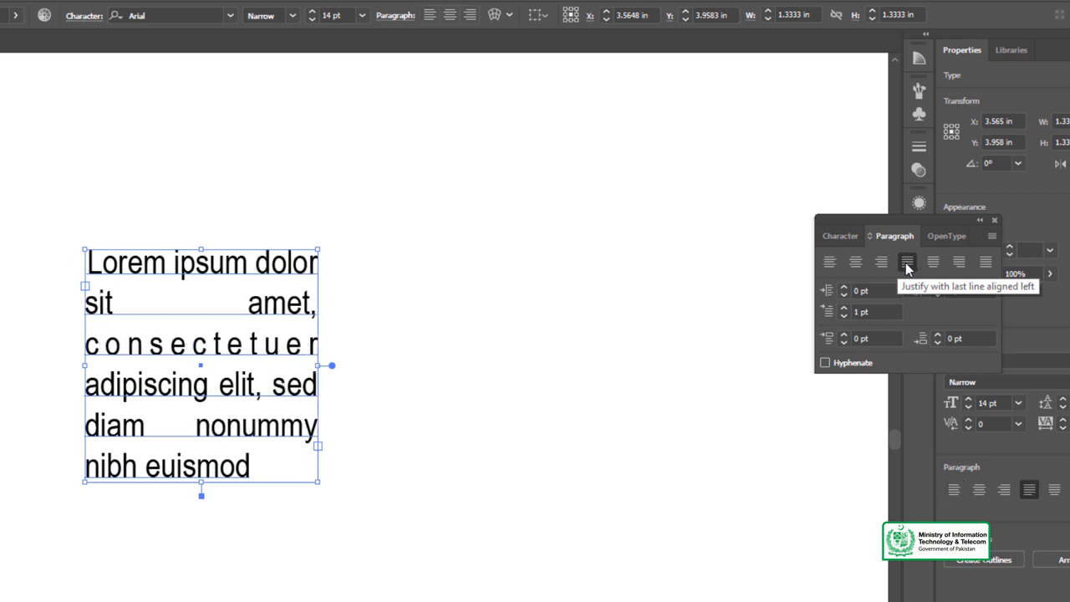
pyautogui.click(832, 265)
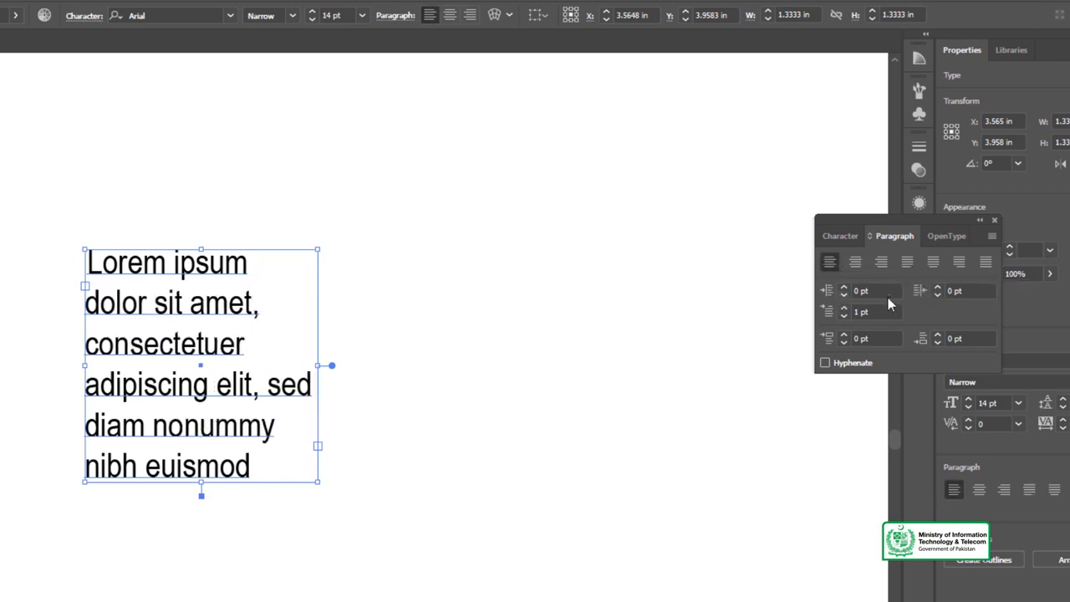
# Justify all lines of the area text and reselect its frame.
pyautogui.click(985, 264)
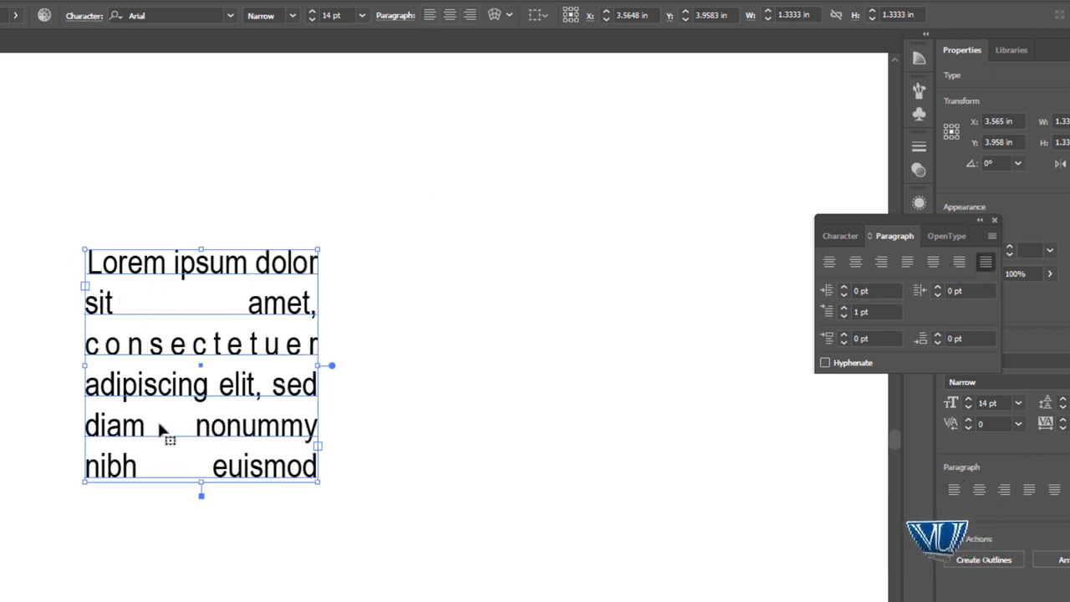
pyautogui.click(6, 280)
pyautogui.click(111, 266)
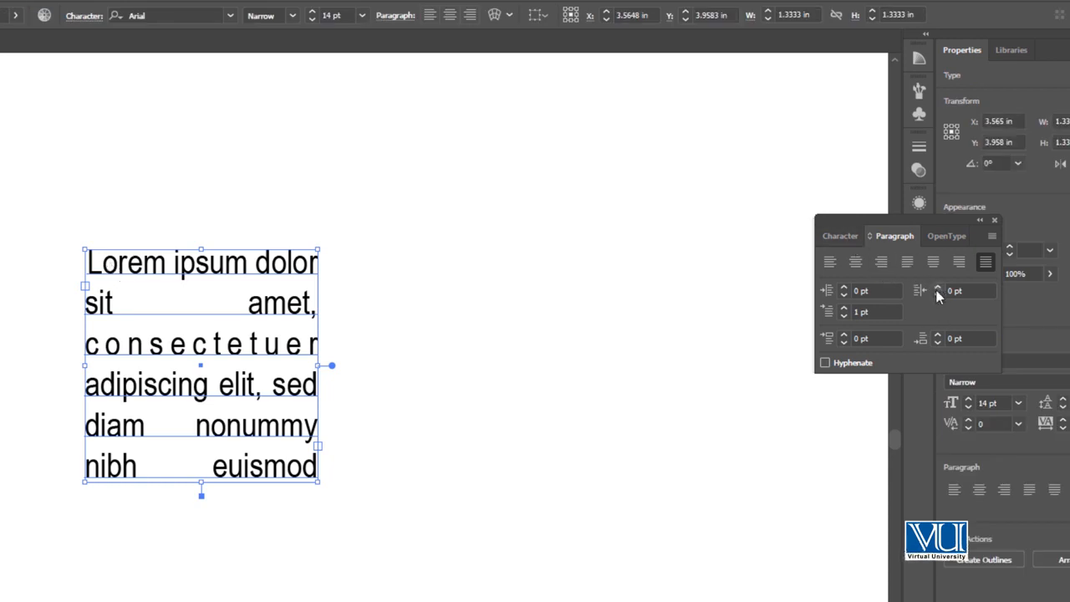
# Set the area text's font size to 12 pt, and reduce it further to 10 pt.
pyautogui.click(842, 237)
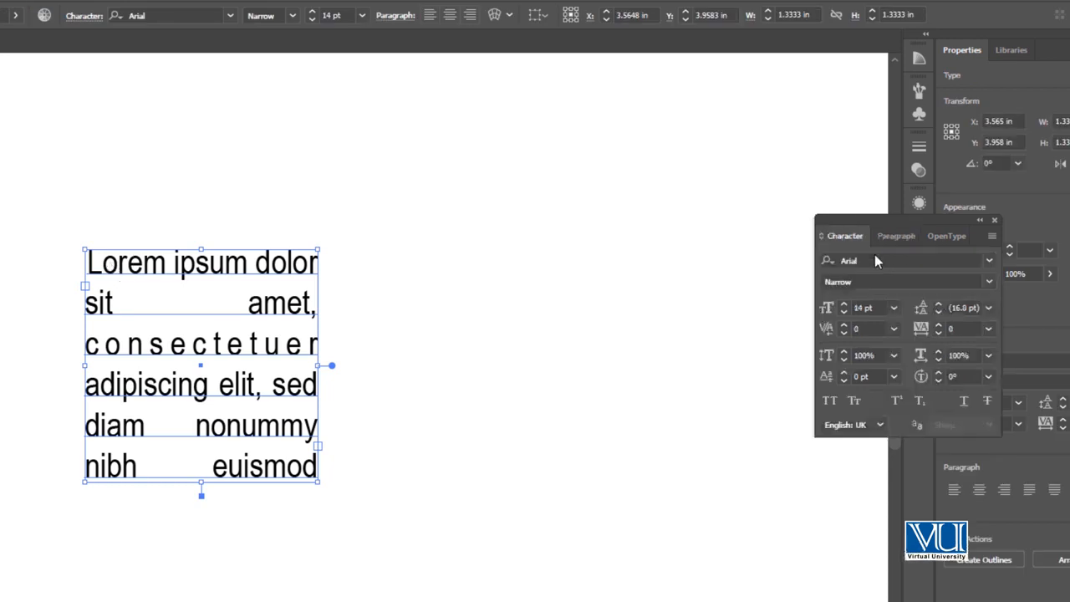
pyautogui.click(987, 309)
pyautogui.click(1008, 349)
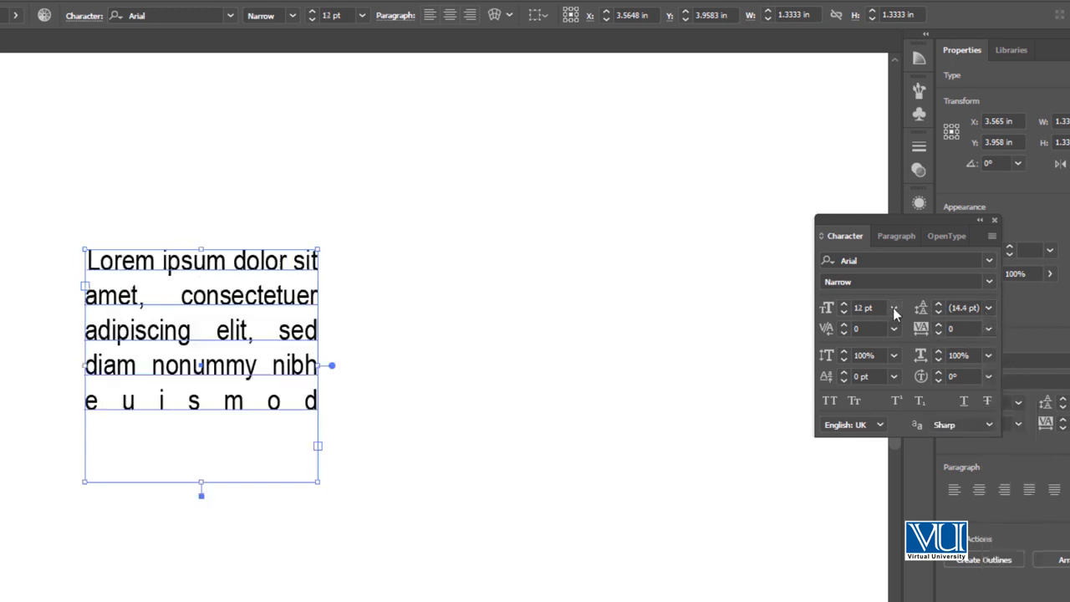
pyautogui.click(893, 309)
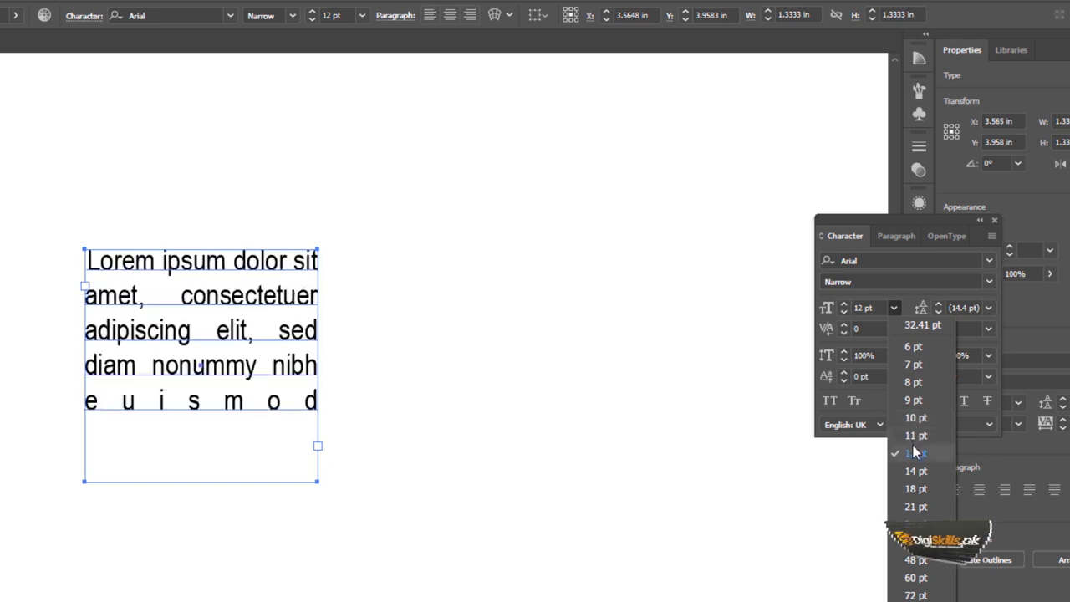
pyautogui.click(918, 419)
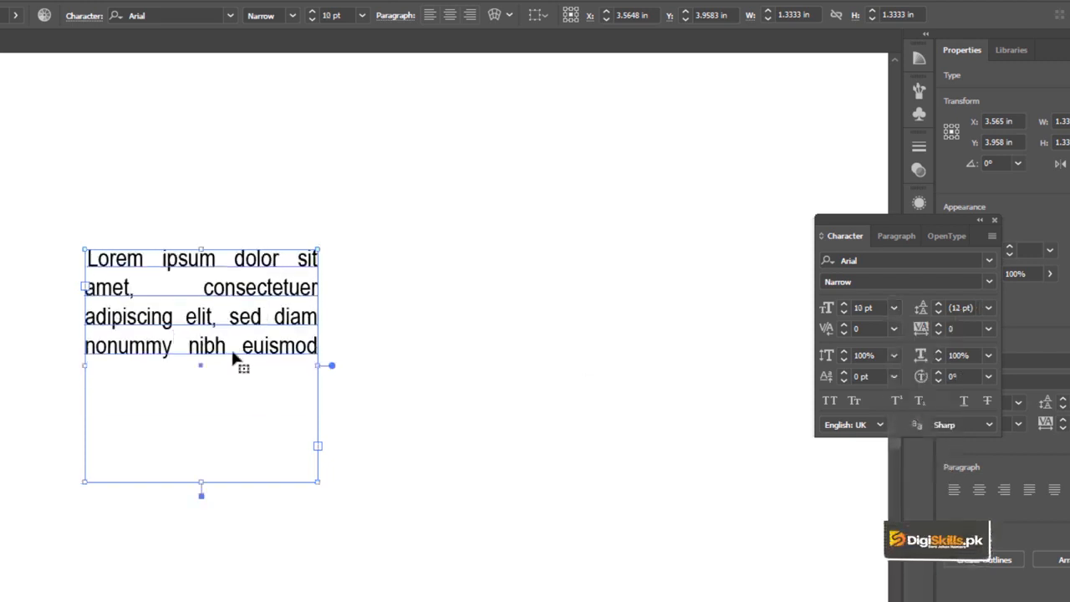
# Duplicate the lorem ipsum text by pasting a copy after "euismod" in the square frame, and deselect the frame.
pyautogui.click(267, 366)
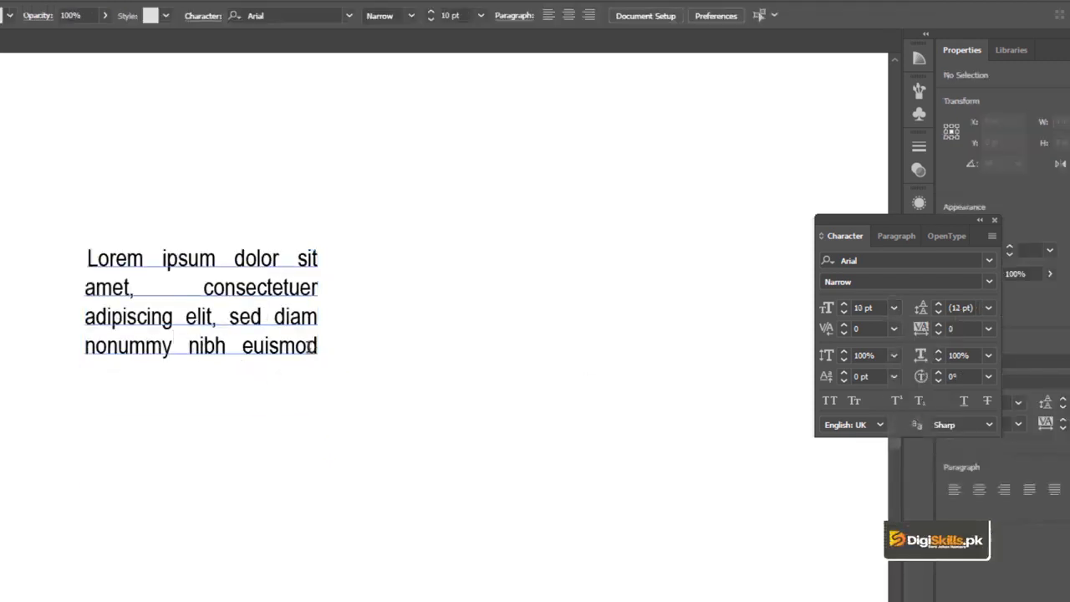
pyautogui.moveTo(201, 362); pyautogui.dragTo(71, 261)
pyautogui.hotkey('ctrl', 'c')
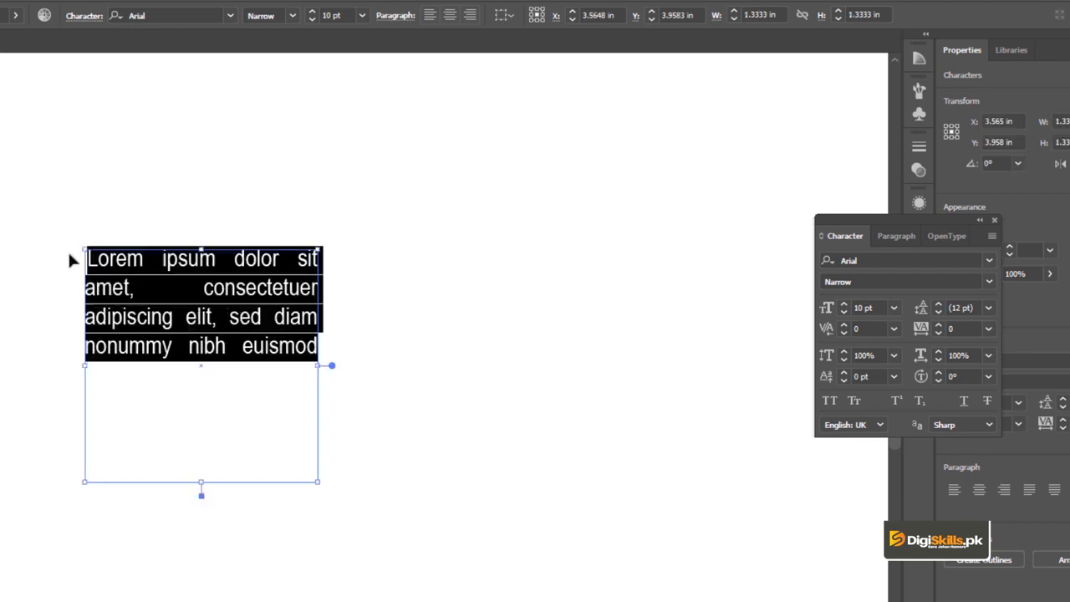
pyautogui.click(313, 348)
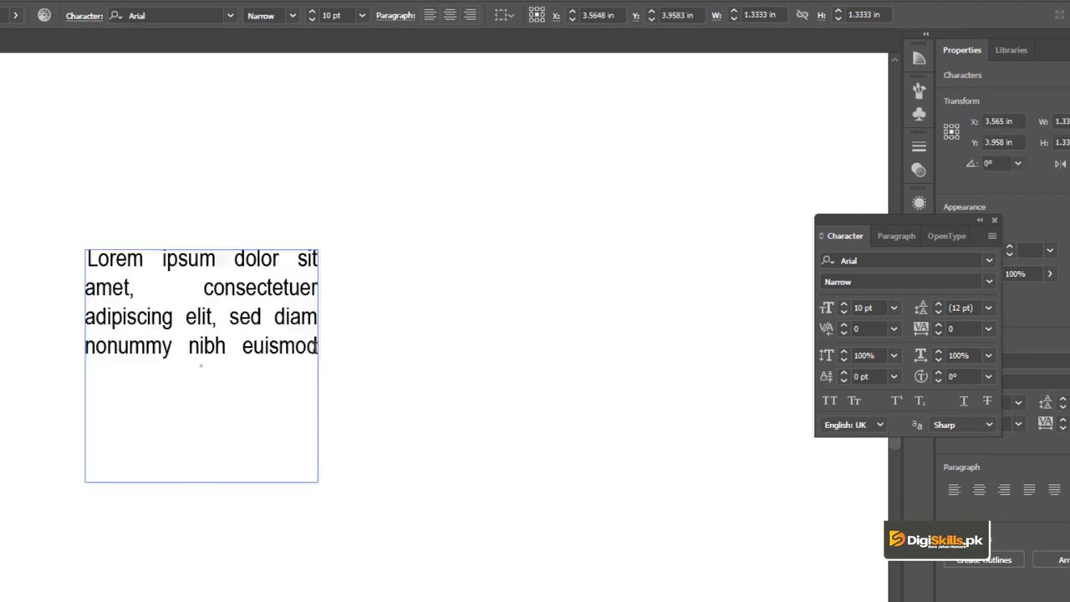
pyautogui.hotkey('ctrl', 'v')
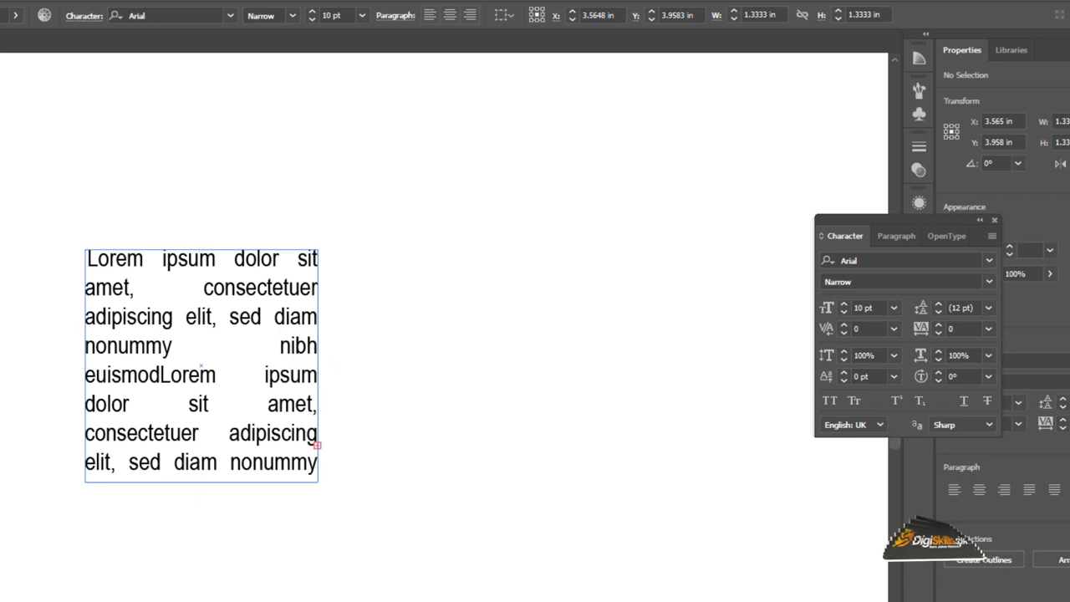
pyautogui.click(173, 224)
pyautogui.click(175, 267)
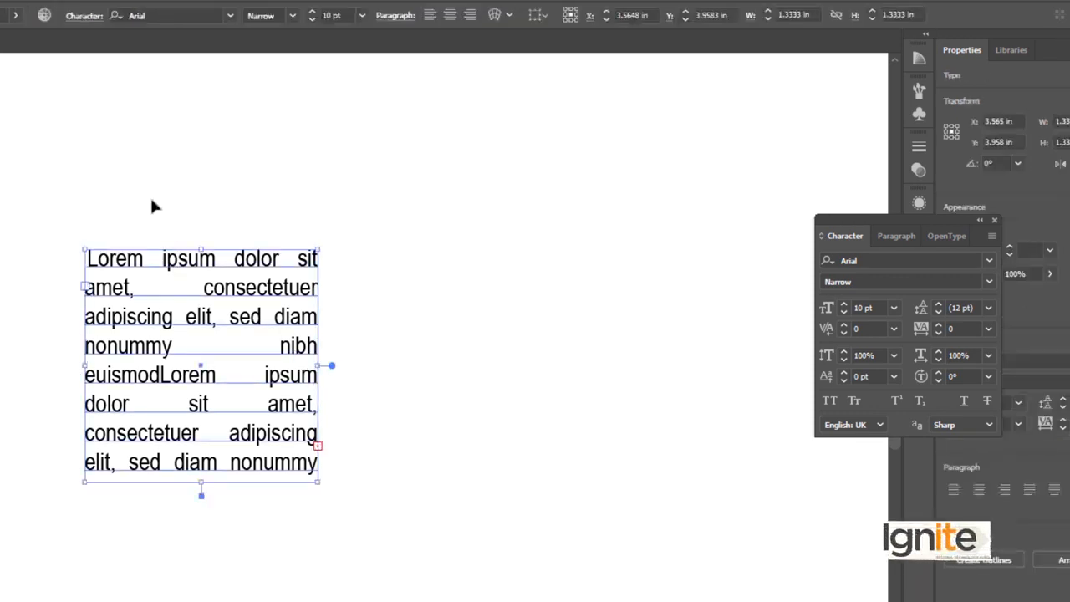
pyautogui.click(153, 206)
pyautogui.click(210, 265)
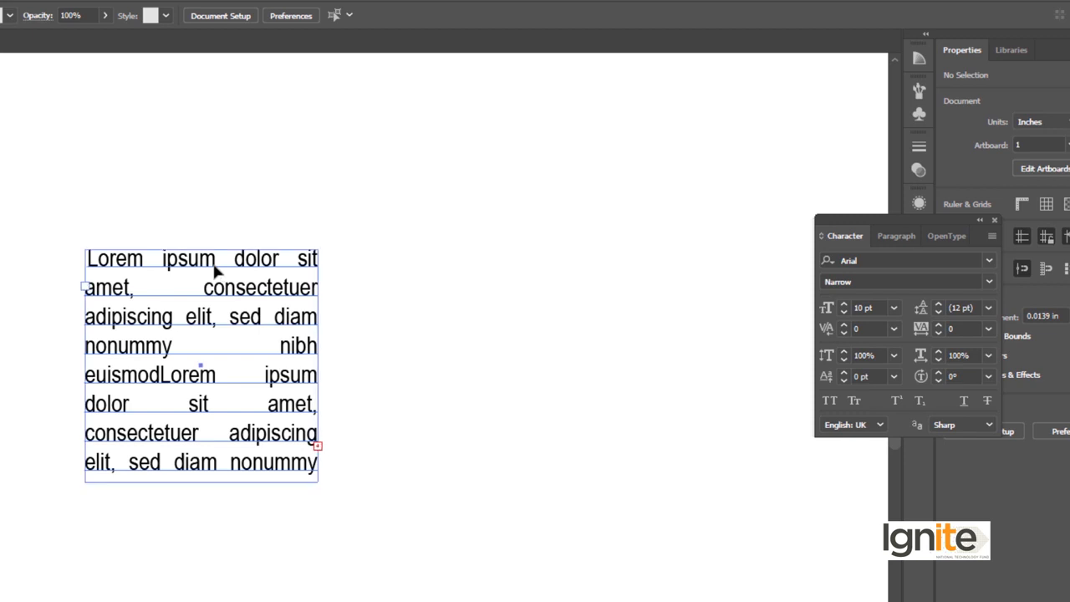
pyautogui.click(186, 228)
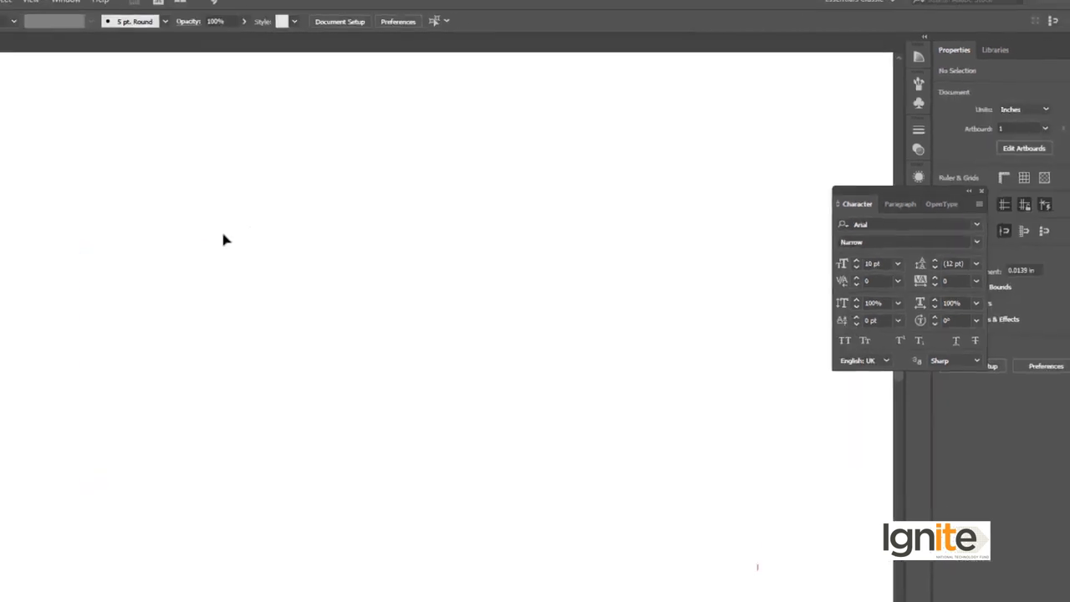
# Draw a closed shape about 1.94 in wide and 2.15 in high with the Pen tool, with a concave curve cutting its upper-left corner.
pyautogui.press('p')
pyautogui.click(259, 339)
pyautogui.moveTo(324, 225)
pyautogui.mouseDown()
pyautogui.moveTo(326, 142)
pyautogui.moveTo(324, 229)
pyautogui.mouseUp()
pyautogui.moveTo(492, 226); pyautogui.dragTo(469, 420)
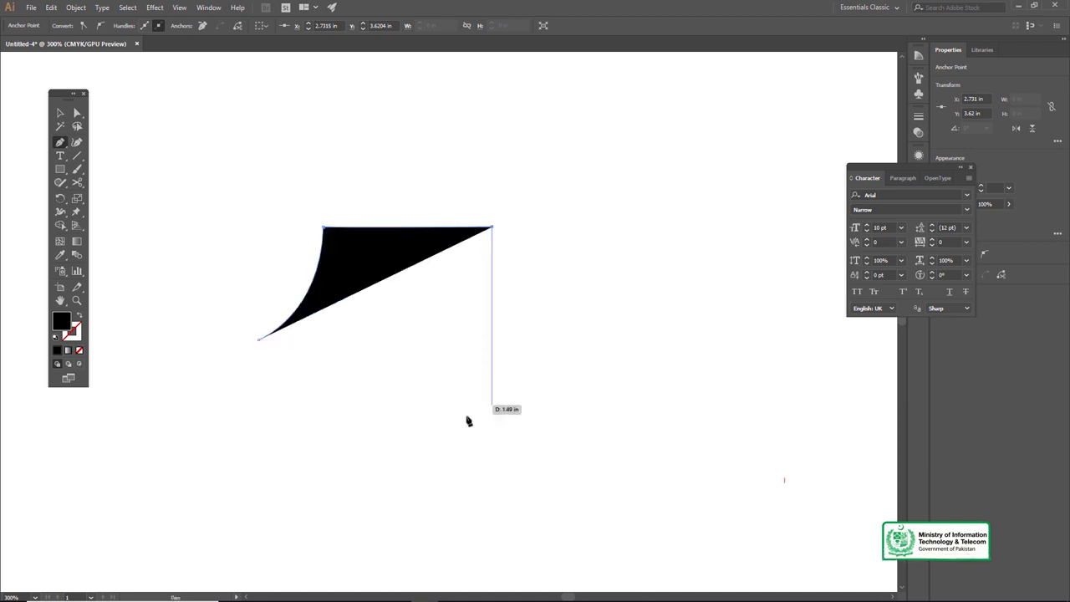
pyautogui.click(492, 484)
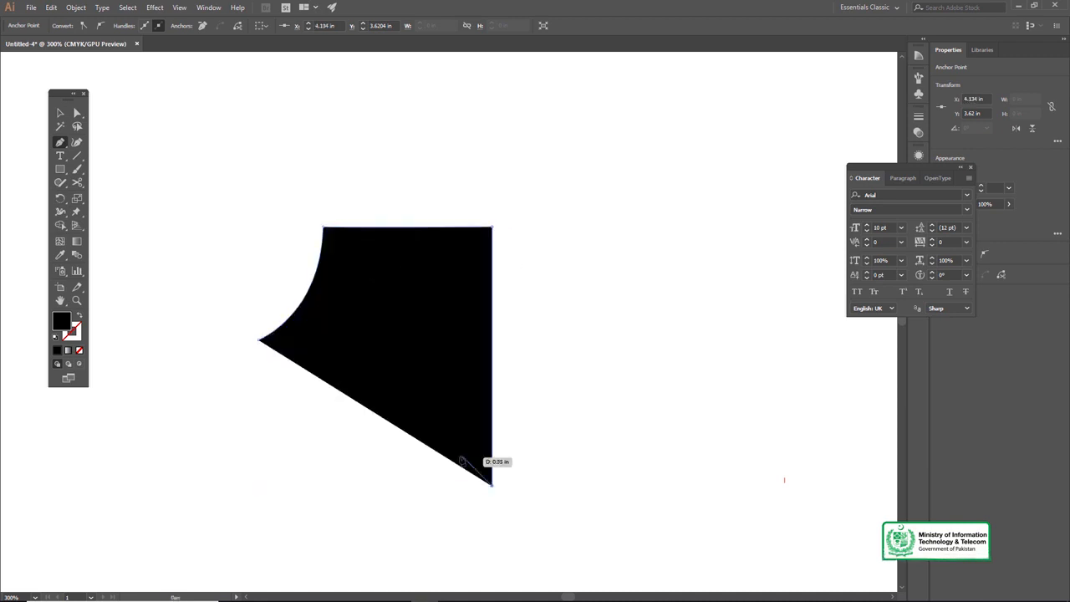
pyautogui.click(258, 485)
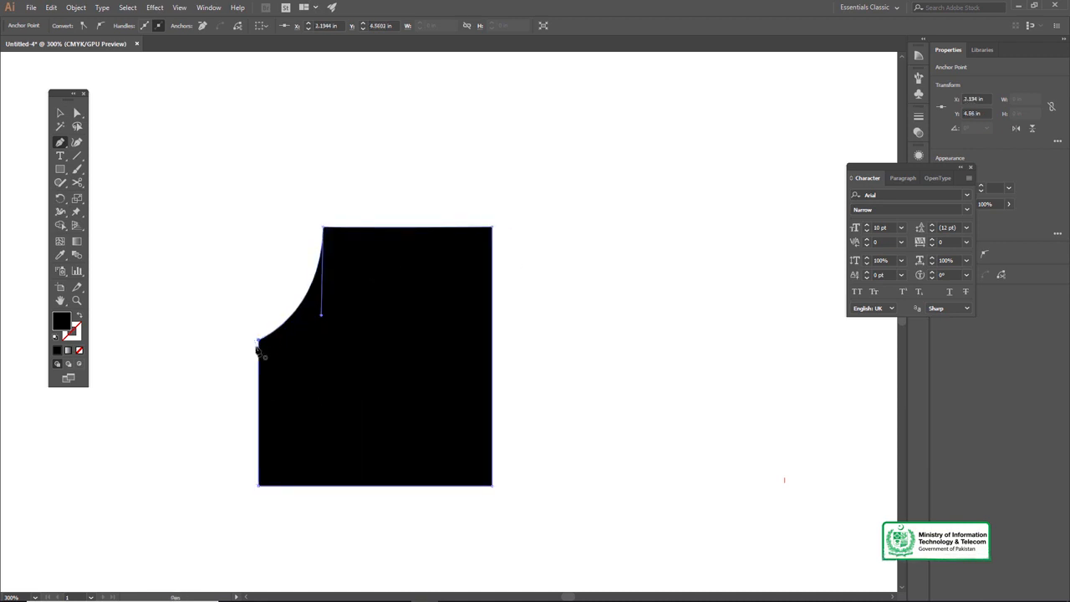
# Fill the pen-drawn shape with lorem ipsum placeholder text using the Area Type tool, inspect its outline, and deselect it.
pyautogui.moveTo(63, 158); pyautogui.dragTo(96, 170)
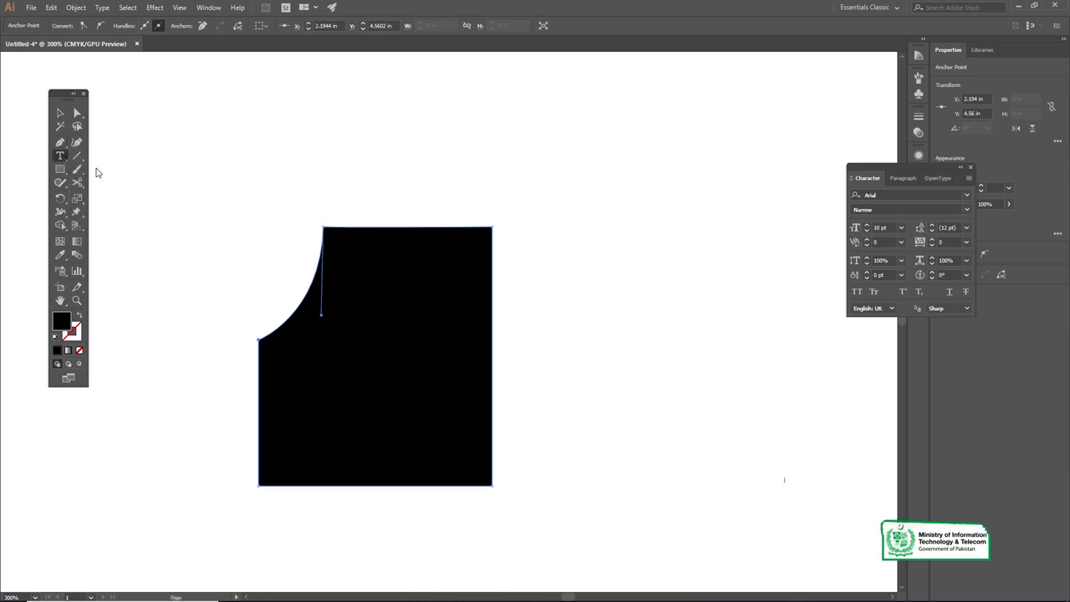
pyautogui.click(365, 229)
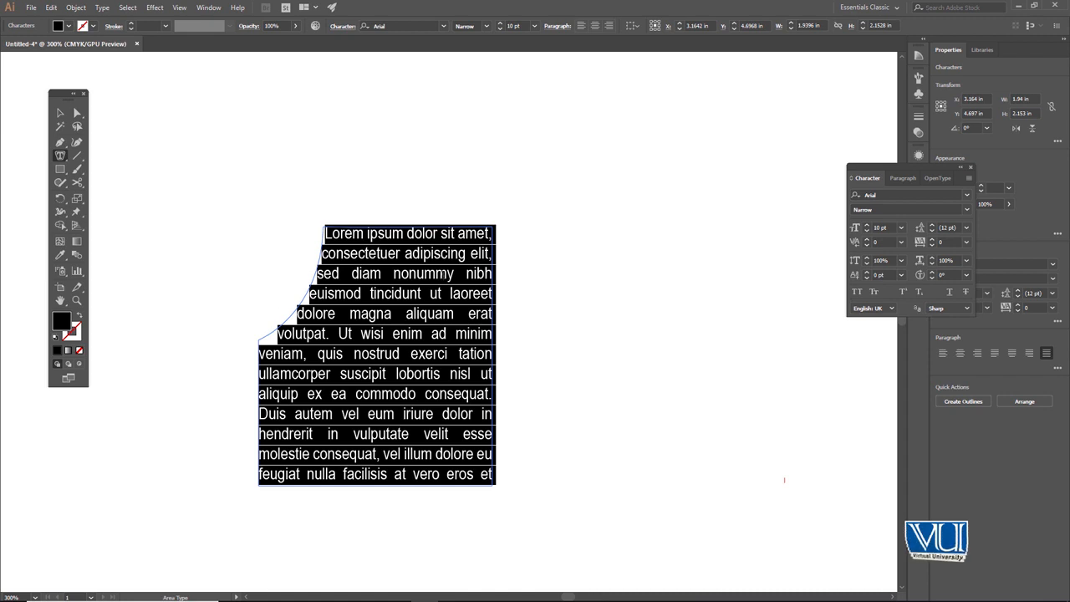
pyautogui.click(62, 112)
pyautogui.click(224, 165)
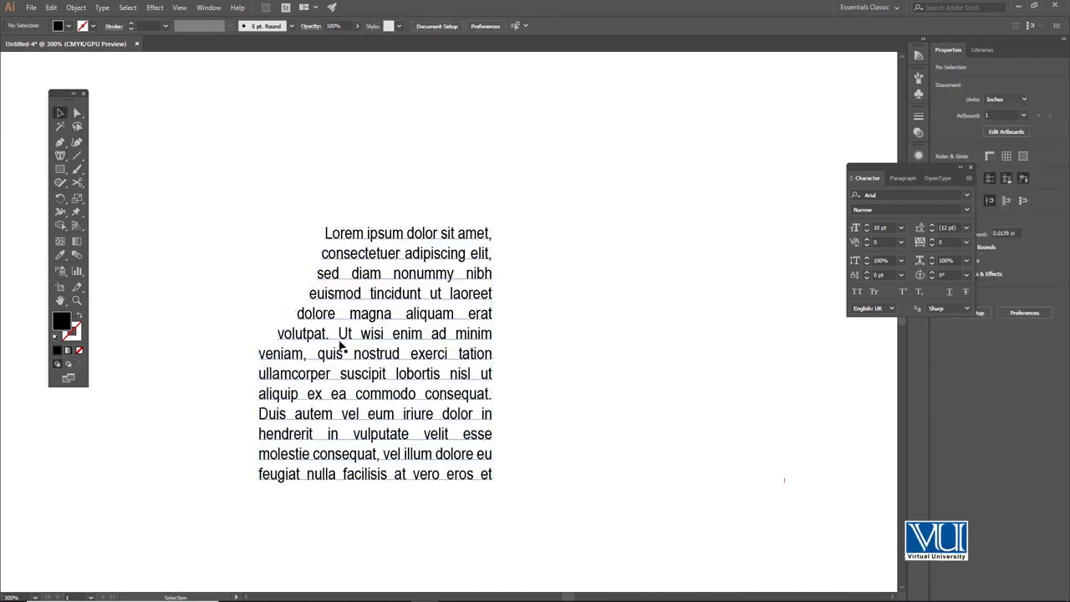
pyautogui.click(330, 346)
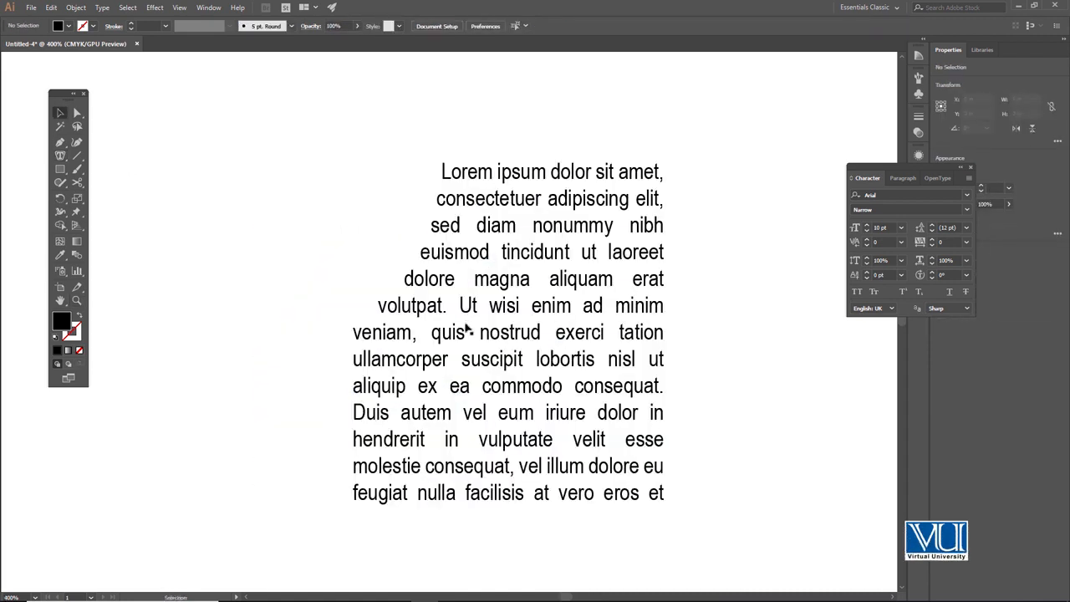
pyautogui.moveTo(497, 325); pyautogui.dragTo(440, 323)
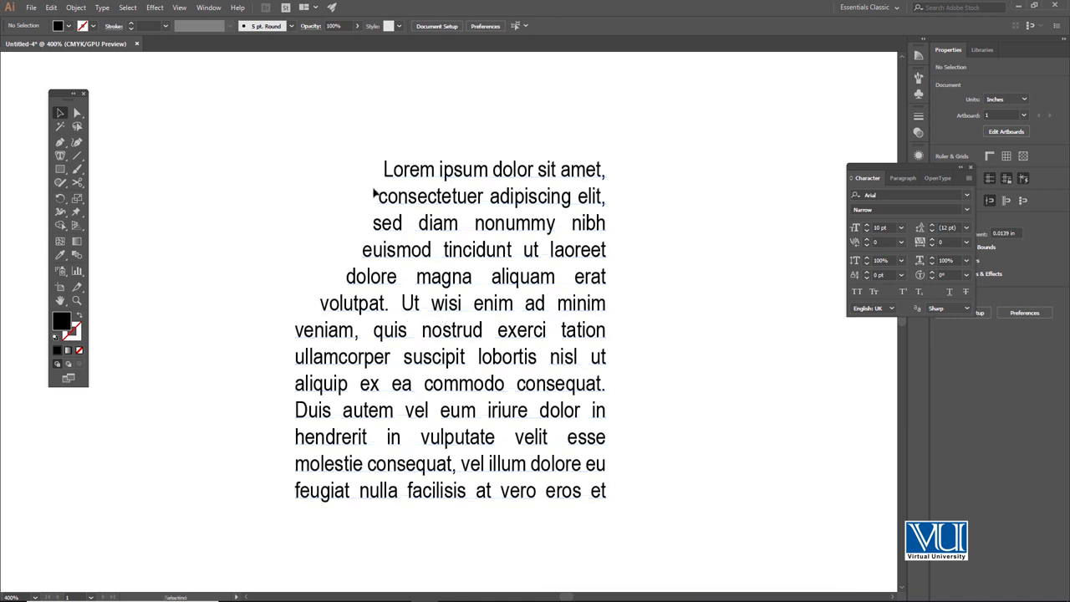
pyautogui.click(380, 306)
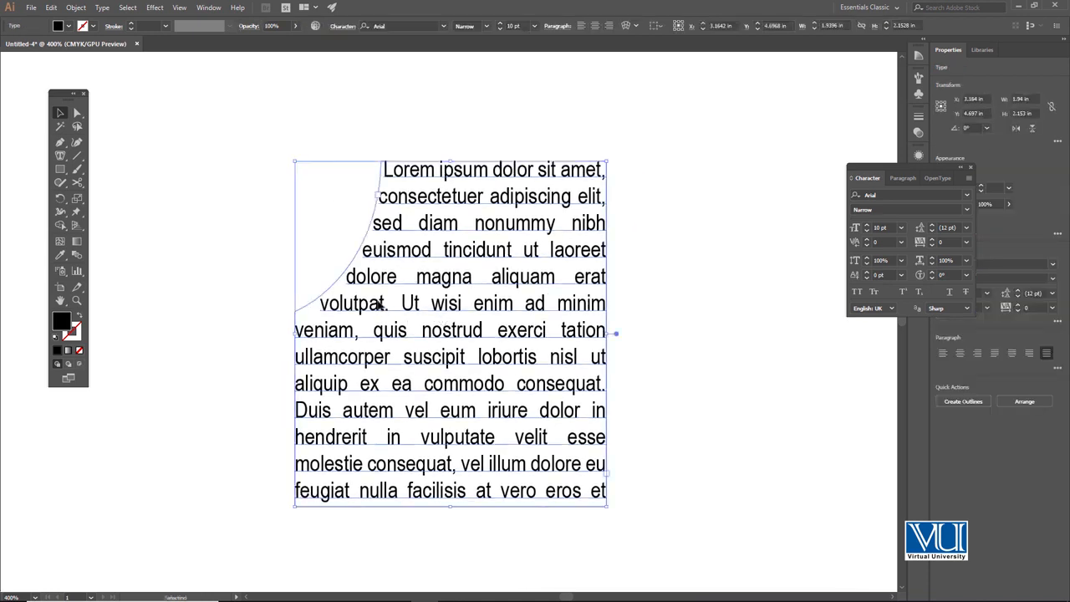
pyautogui.click(165, 182)
# Draw a small black circle with the Ellipse tool in the area text's curved cutout, and deselect it.
pyautogui.moveTo(60, 169); pyautogui.dragTo(117, 196)
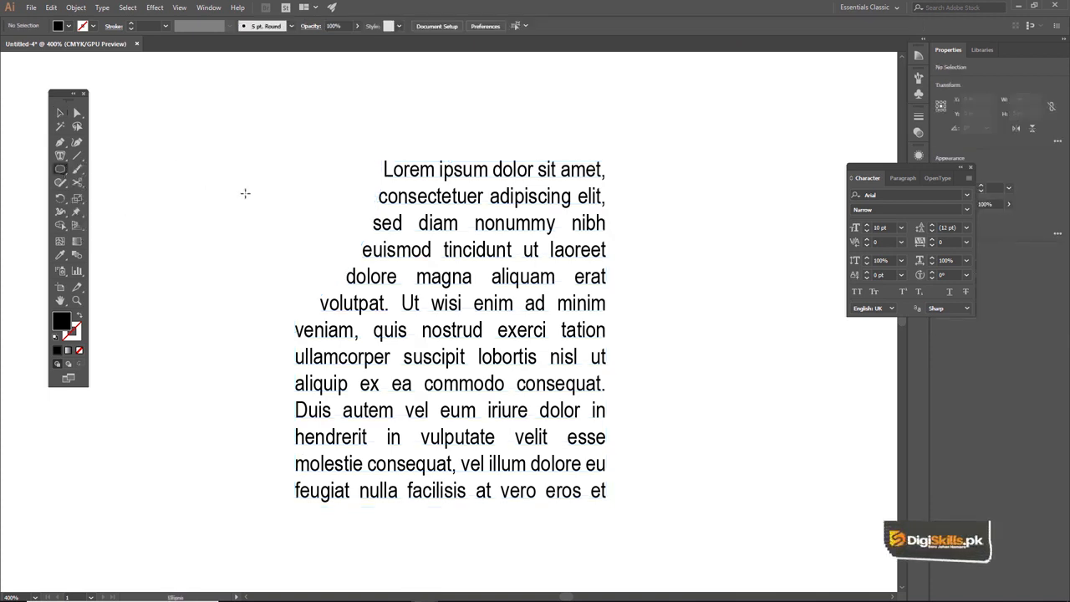
pyautogui.moveTo(301, 181); pyautogui.dragTo(357, 238)
pyautogui.press('v')
pyautogui.click(292, 117)
pyautogui.moveTo(328, 199); pyautogui.dragTo(328, 206)
pyautogui.click(295, 147)
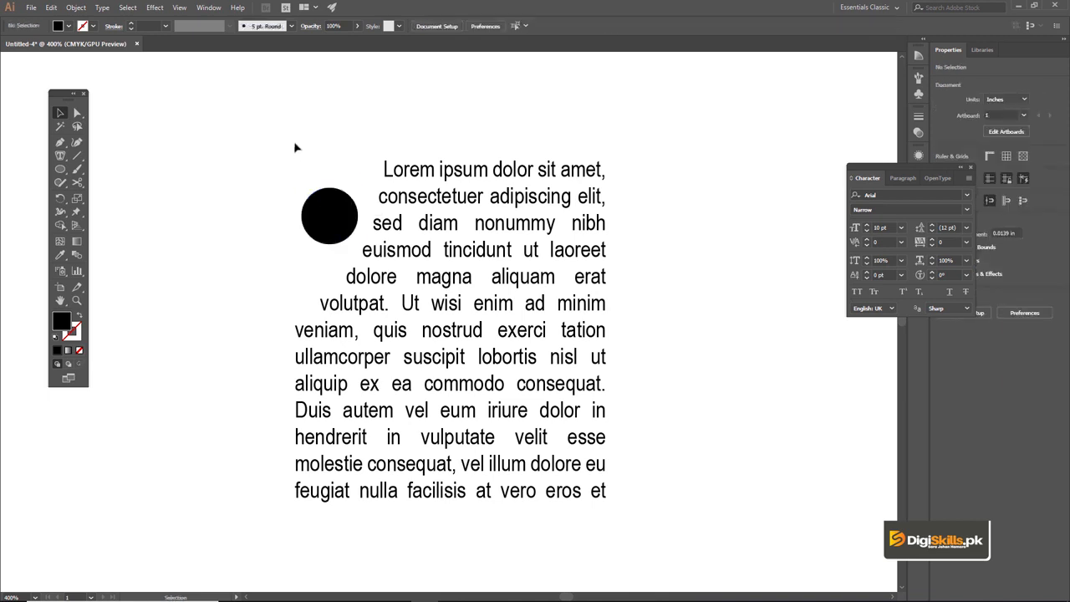
# Delete the area text and the circle, and look through the available type tools.
pyautogui.hotkey('ctrl', 'a')
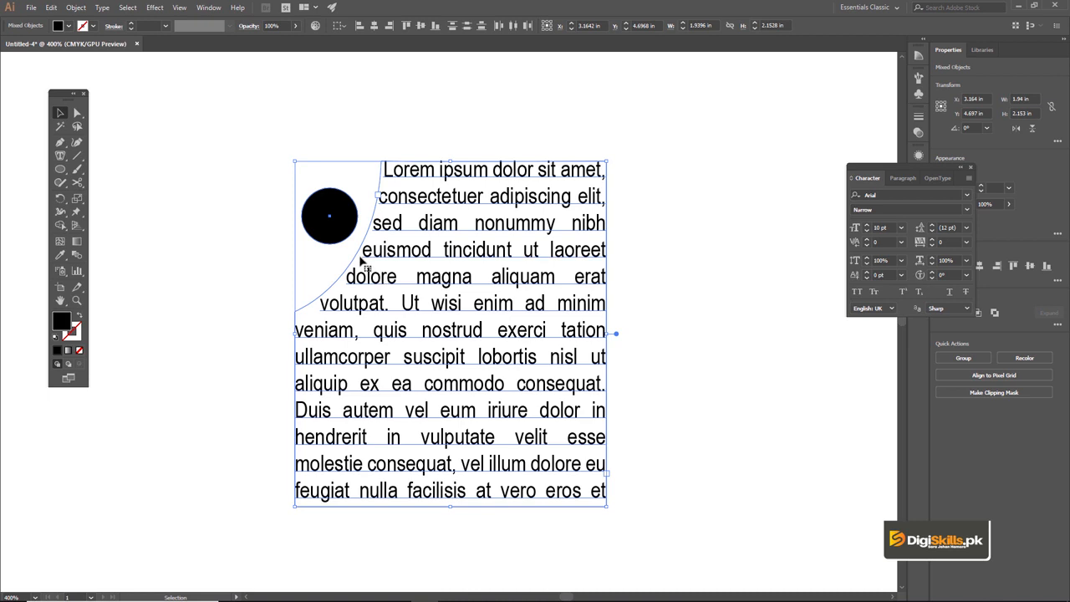
pyautogui.press('Delete')
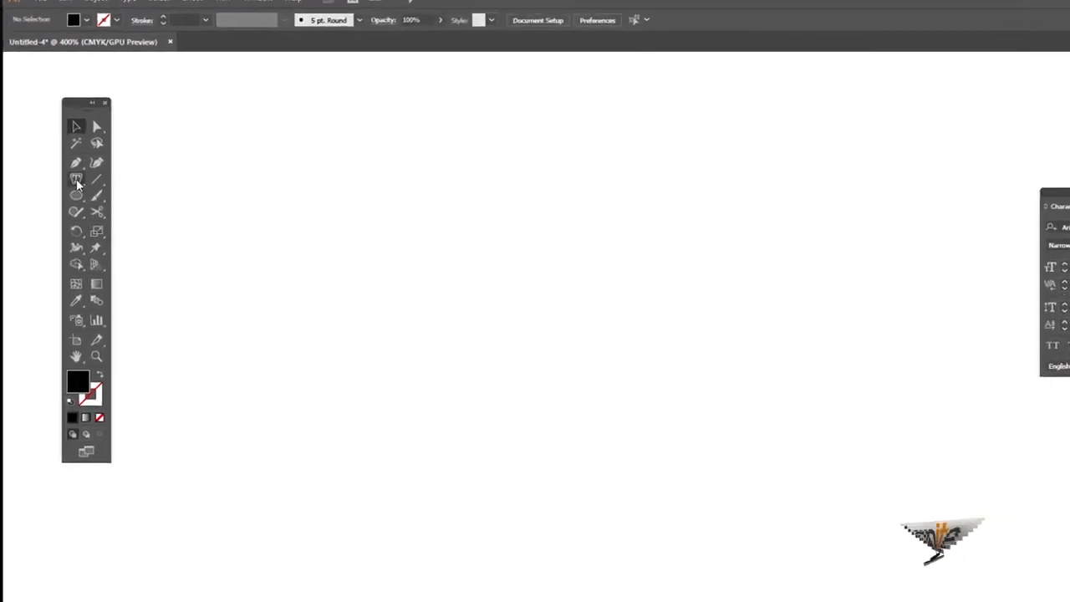
pyautogui.click(60, 156)
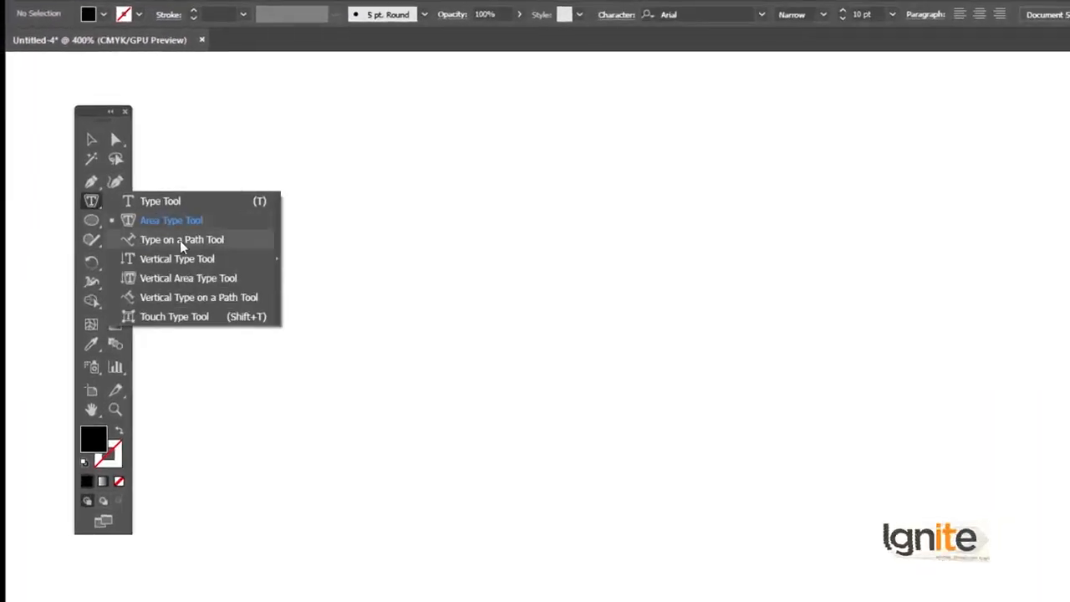
pyautogui.click(91, 203)
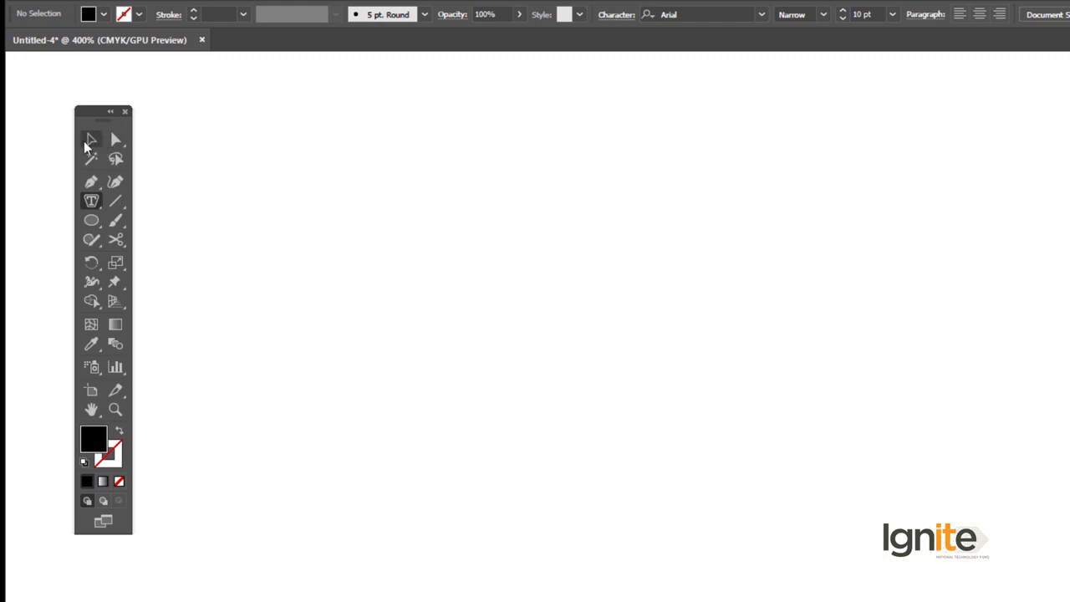
pyautogui.click(91, 139)
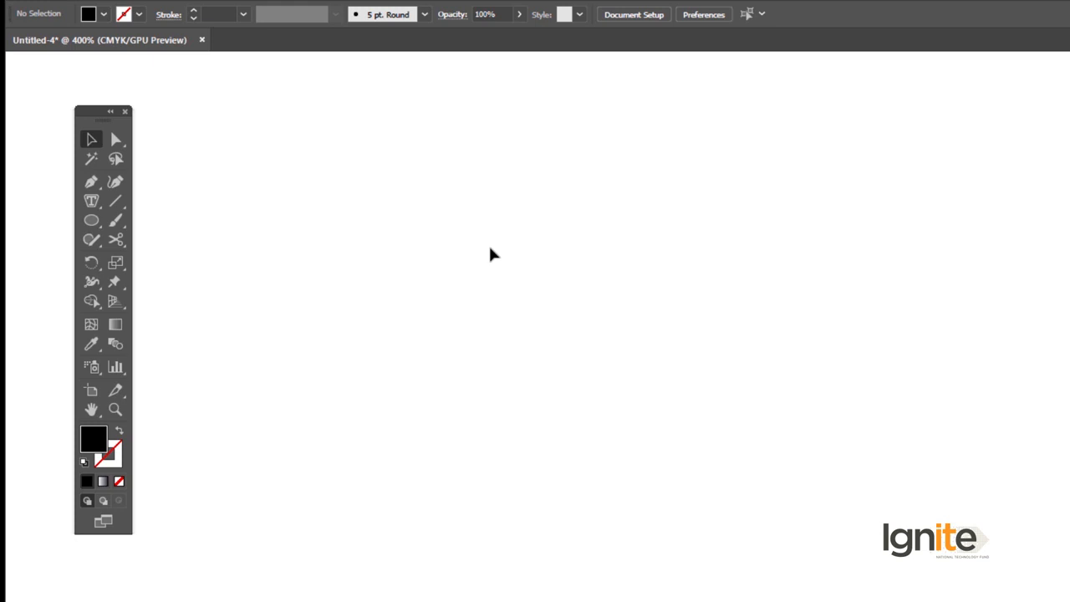
# Draw an S-shaped curve about 1.95 in wide with the Pen tool, and give it a black stroke with no fill.
pyautogui.press('p')
pyautogui.click(443, 309)
pyautogui.moveTo(656, 264); pyautogui.dragTo(711, 163)
pyautogui.moveTo(893, 250); pyautogui.dragTo(938, 291)
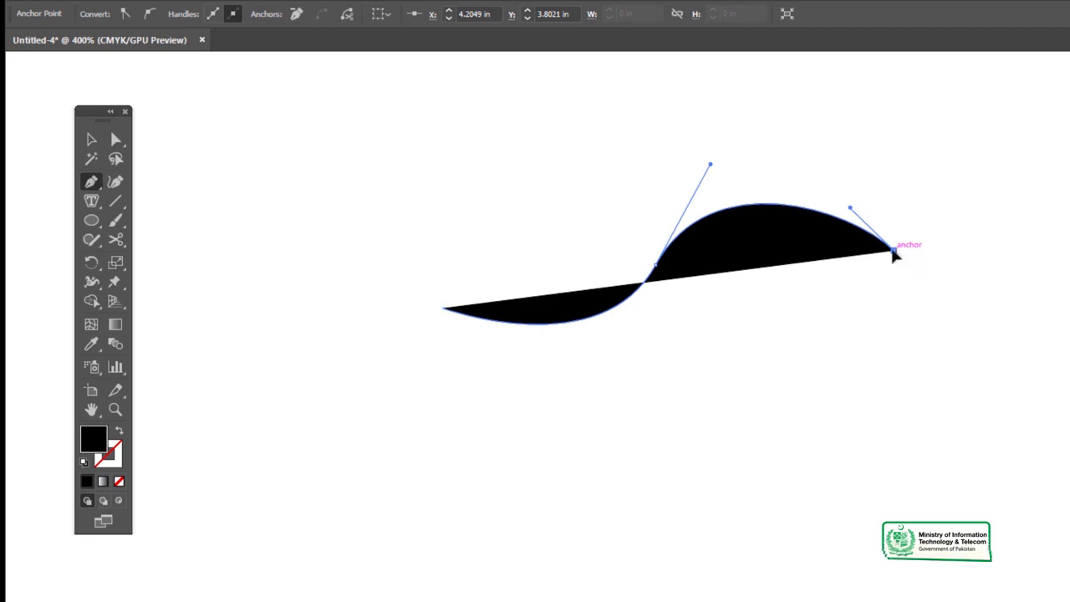
pyautogui.click(118, 431)
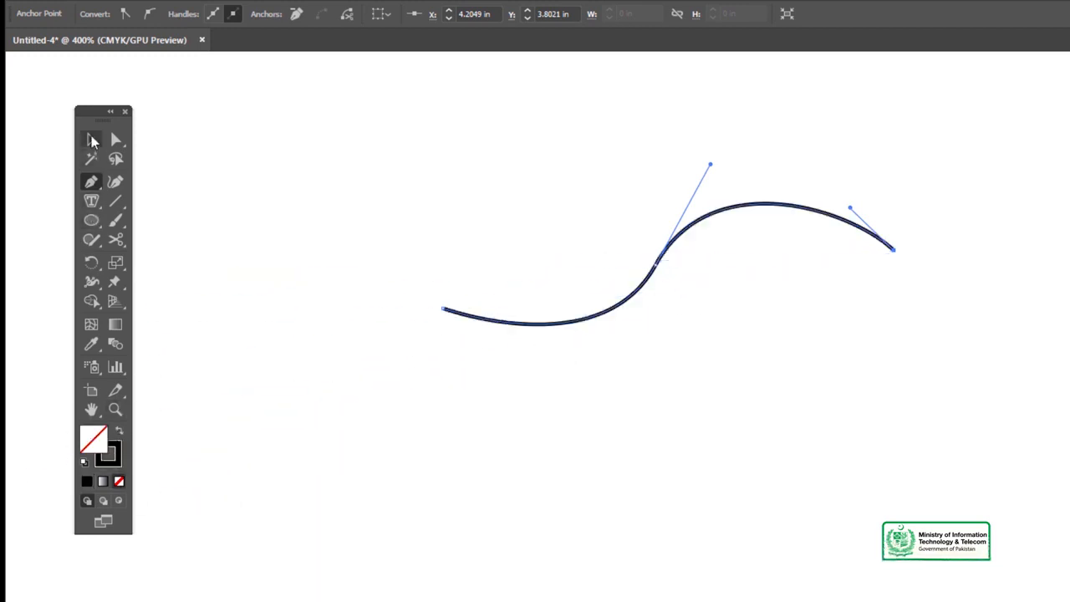
pyautogui.click(92, 140)
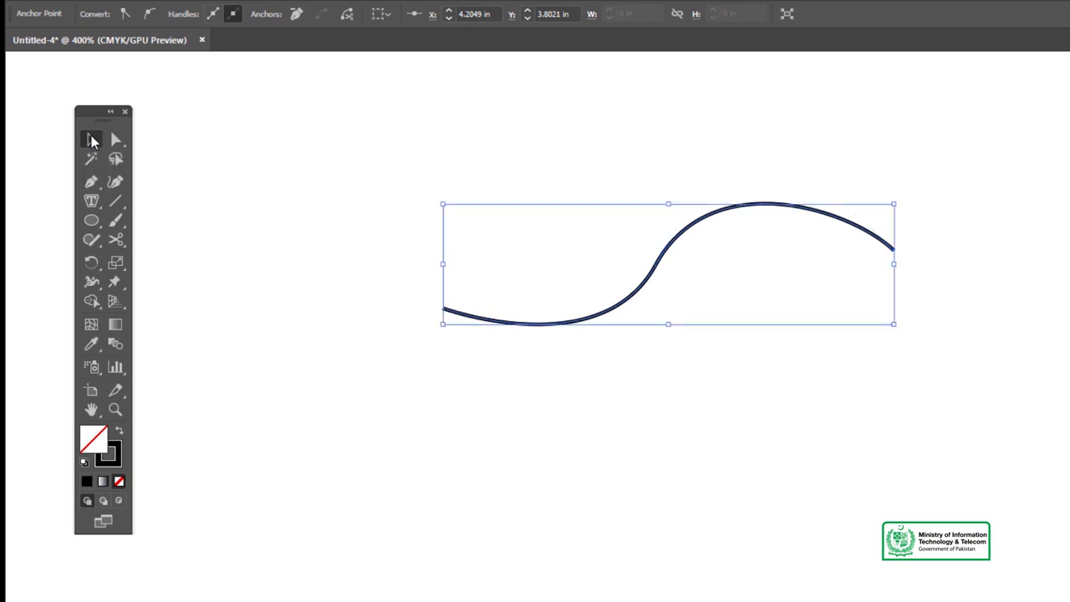
pyautogui.click(210, 191)
# Place type along the S-shaped curve with the Type on a Path tool, beginning near the curve's lower-left end.
pyautogui.press('z')
pyautogui.click(633, 285)
pyautogui.click(693, 430)
pyautogui.press('v')
pyautogui.moveTo(639, 415); pyautogui.dragTo(603, 382)
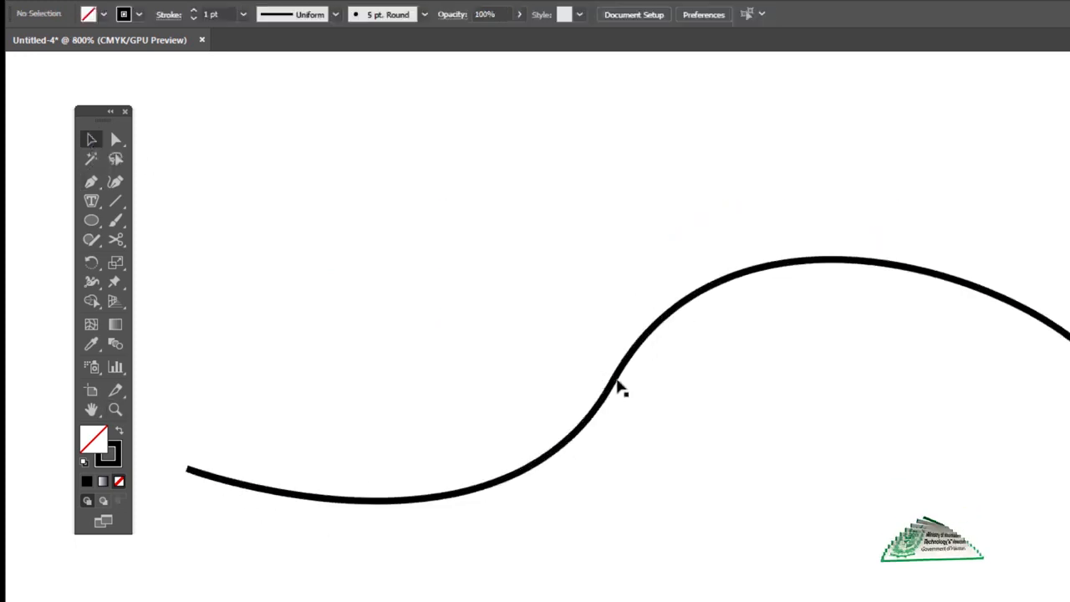
pyautogui.click(619, 388)
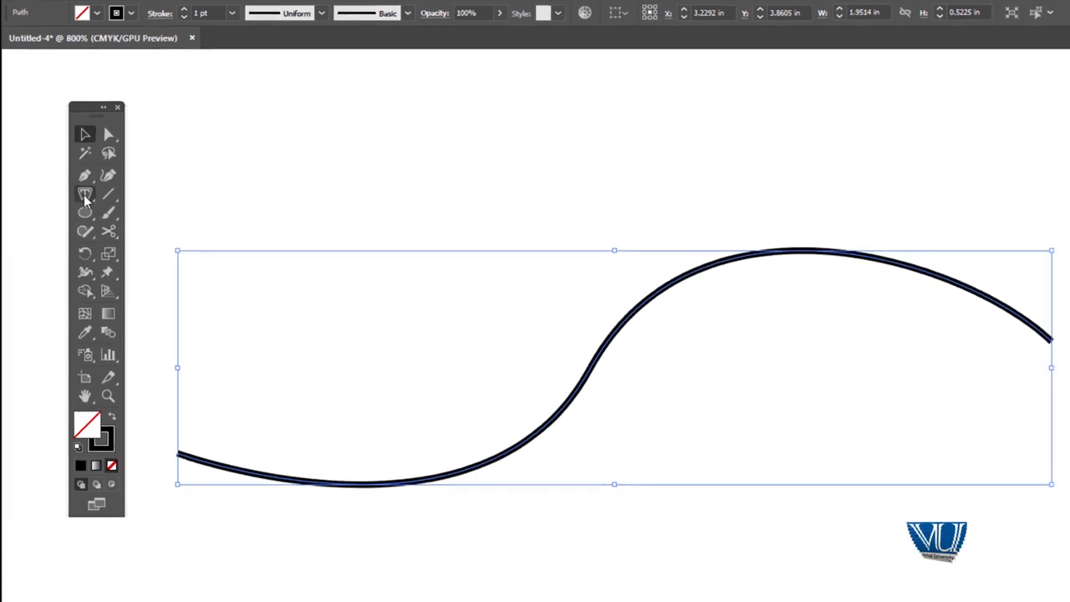
pyautogui.click(86, 199)
pyautogui.click(154, 225)
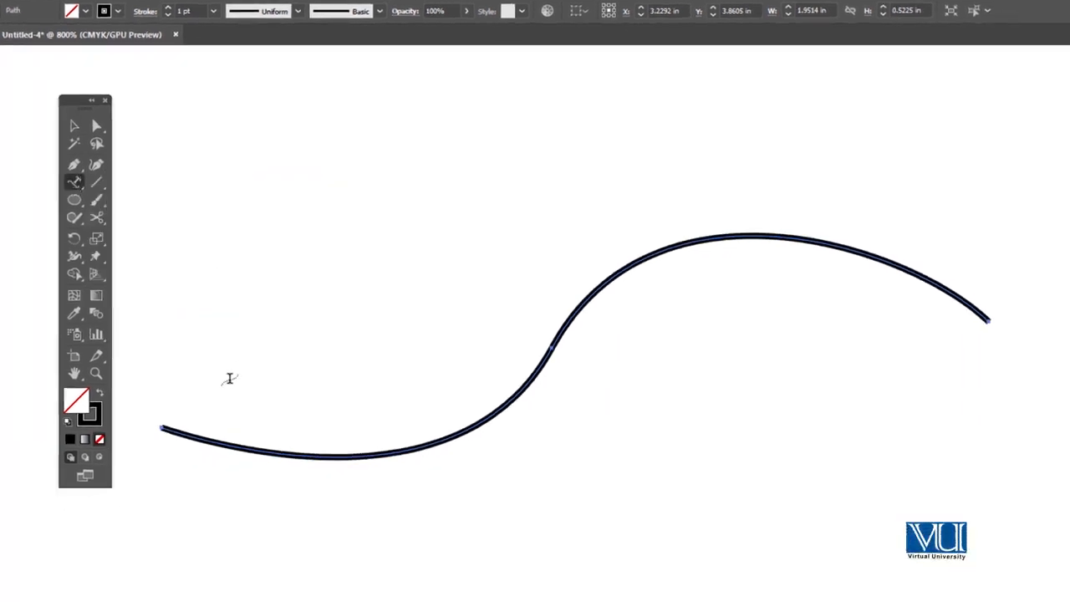
pyautogui.click(186, 436)
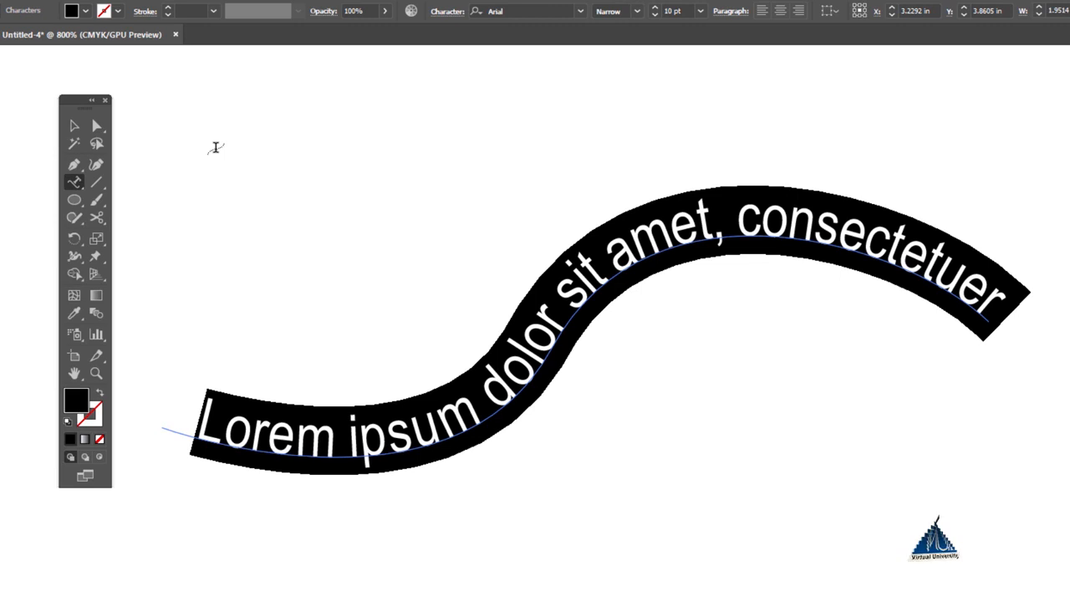
# Replace the placeholder text on the path with "Digi Skills Graphic Design Course", and select the path text as an object.
pyautogui.write('Digi')
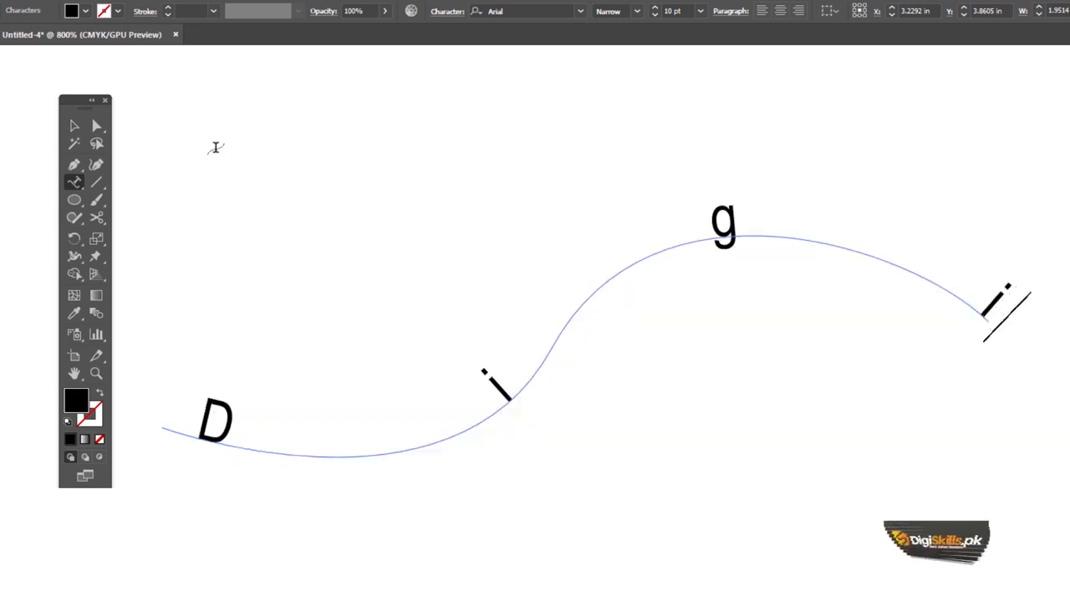
pyautogui.write(' Skills')
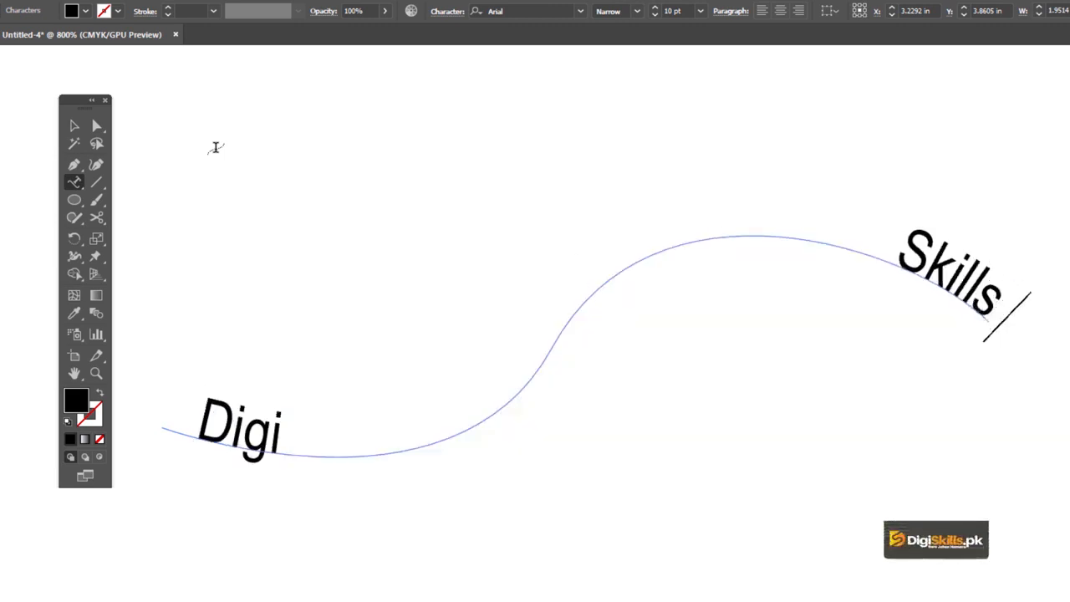
pyautogui.write(' Graph')
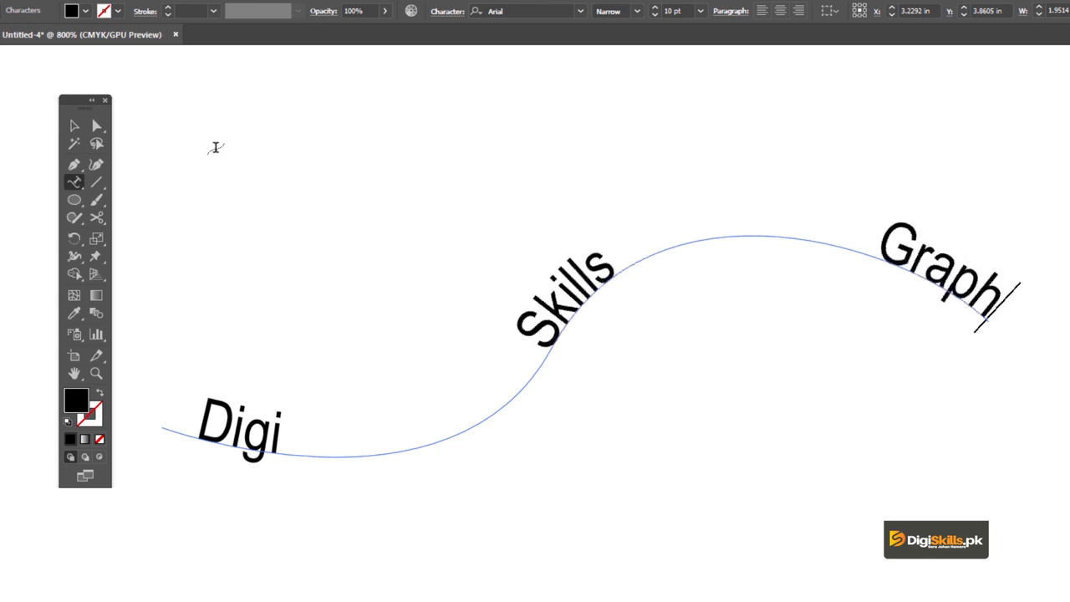
pyautogui.write('ic Design Course')
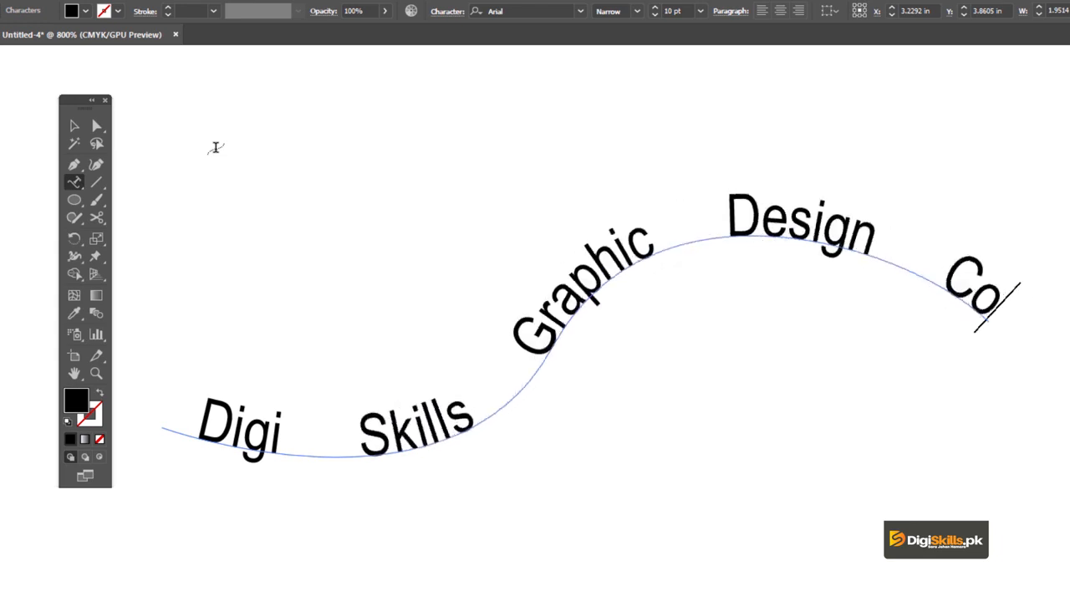
pyautogui.click(76, 128)
pyautogui.click(404, 186)
pyautogui.click(580, 285)
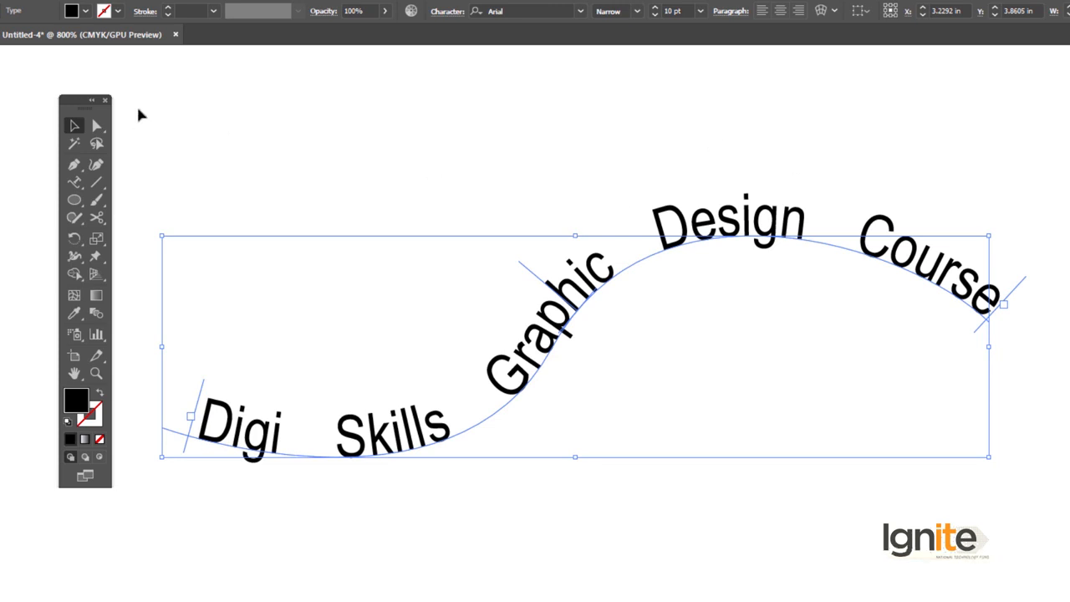
# Move the path text's end bracket back to just past the crest of the curve, and reselect the text.
pyautogui.click(96, 127)
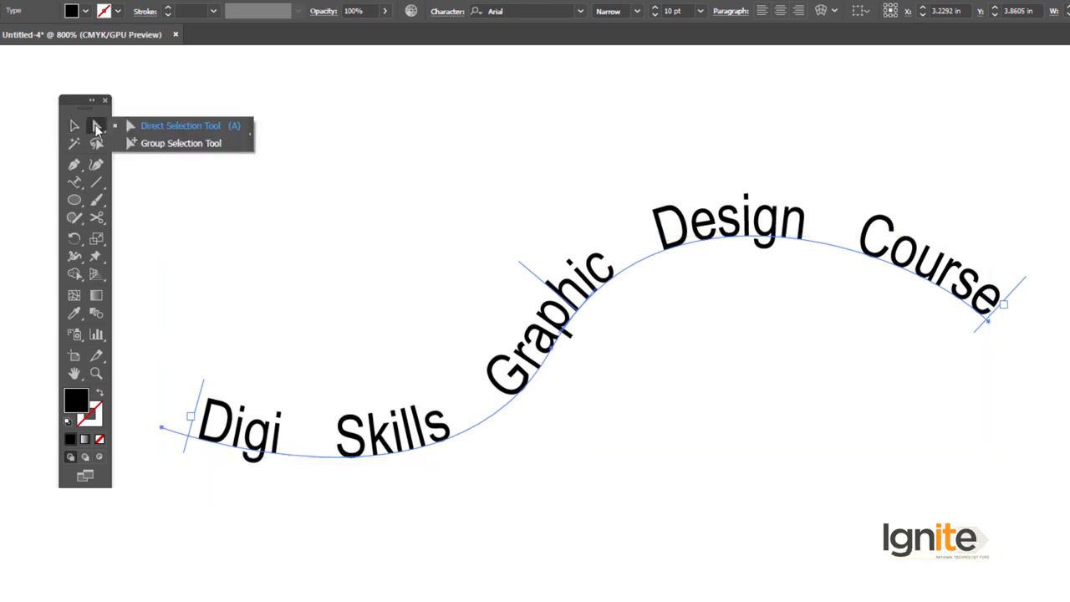
pyautogui.click(139, 127)
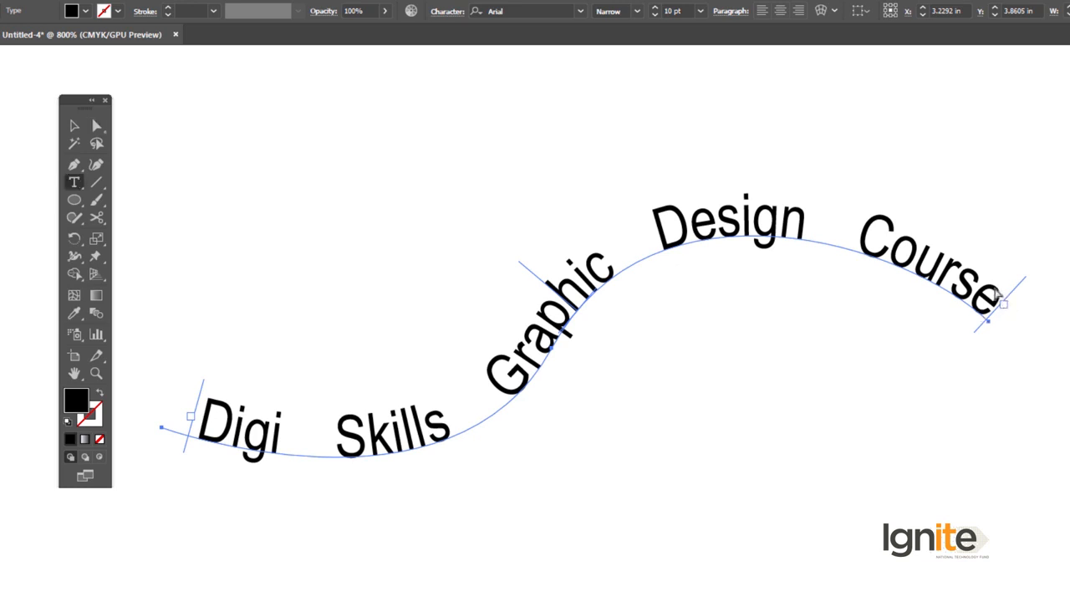
pyautogui.press('v')
pyautogui.click(943, 280)
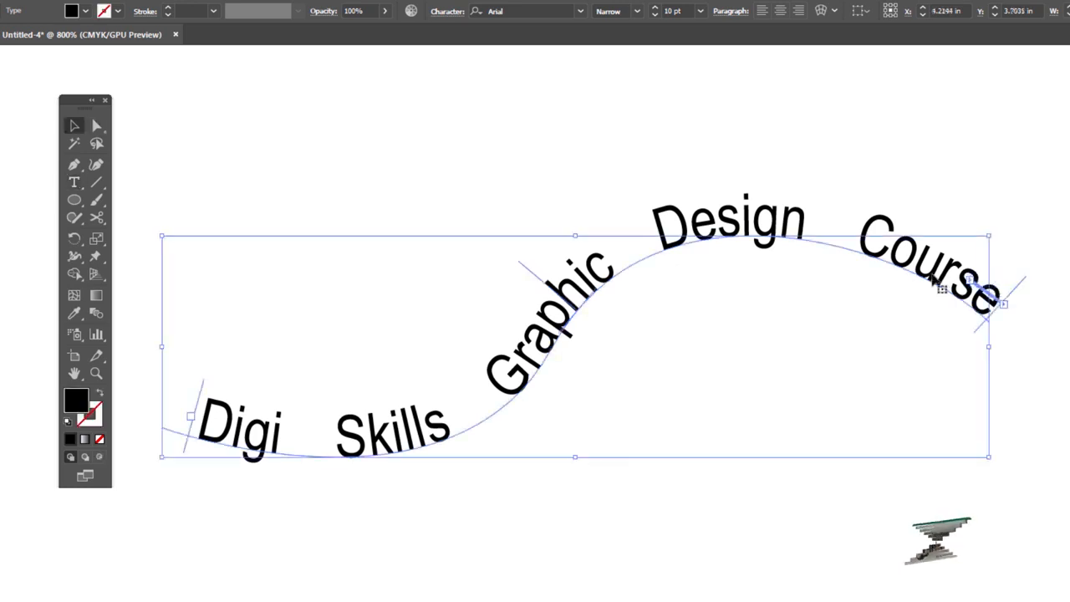
pyautogui.moveTo(1019, 286); pyautogui.dragTo(771, 252)
pyautogui.click(257, 148)
pyautogui.click(637, 230)
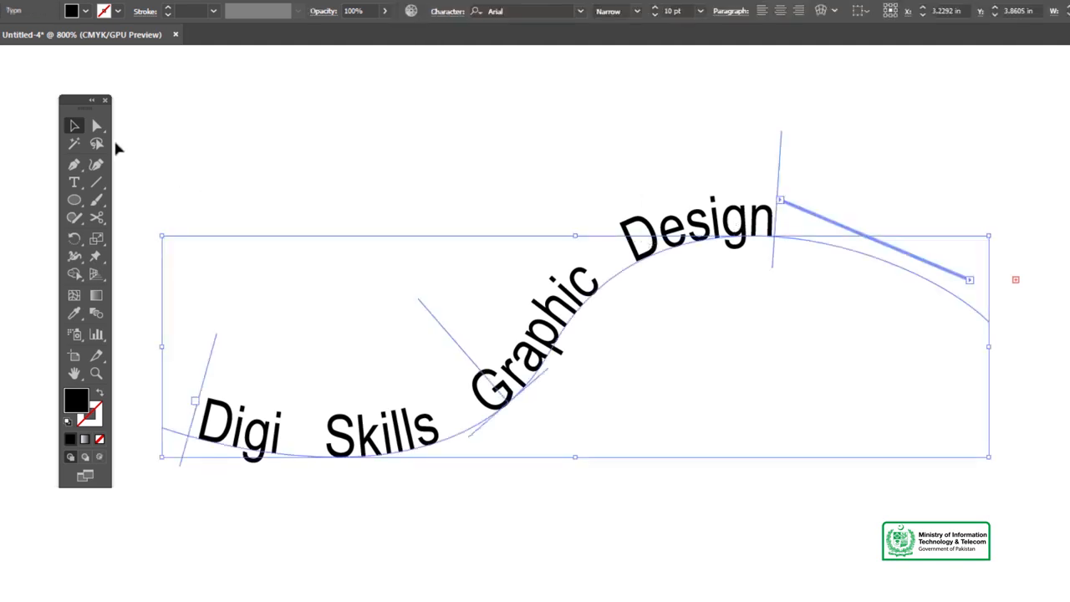
# Use Direct Selection to move the path text's start bracket inward, and slide the whole text further along the curve by its middle bracket.
pyautogui.click(97, 126)
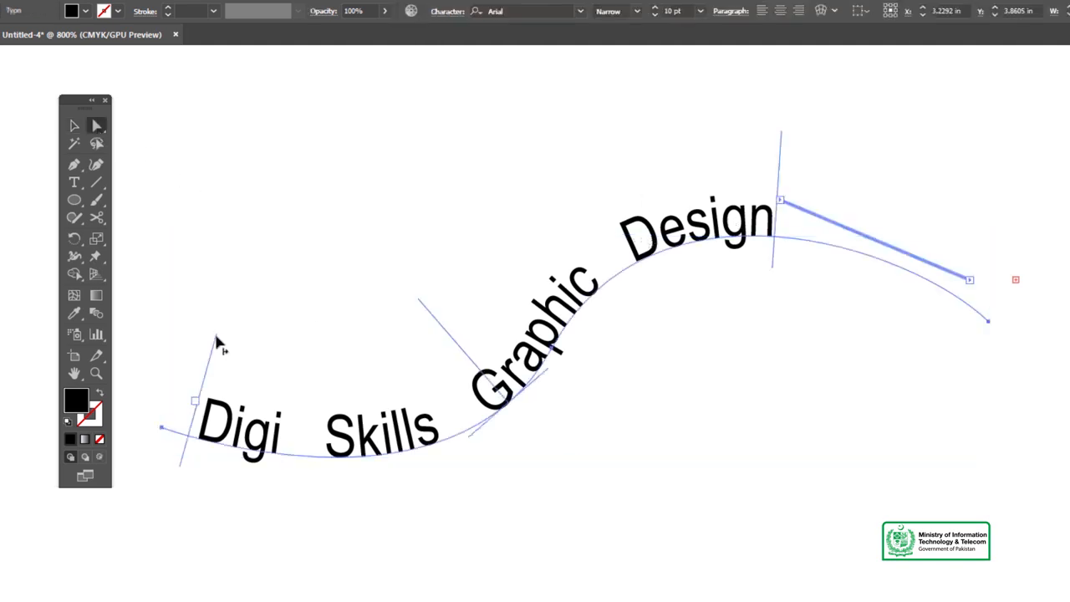
pyautogui.moveTo(220, 342); pyautogui.dragTo(295, 351)
pyautogui.moveTo(781, 147); pyautogui.dragTo(778, 257)
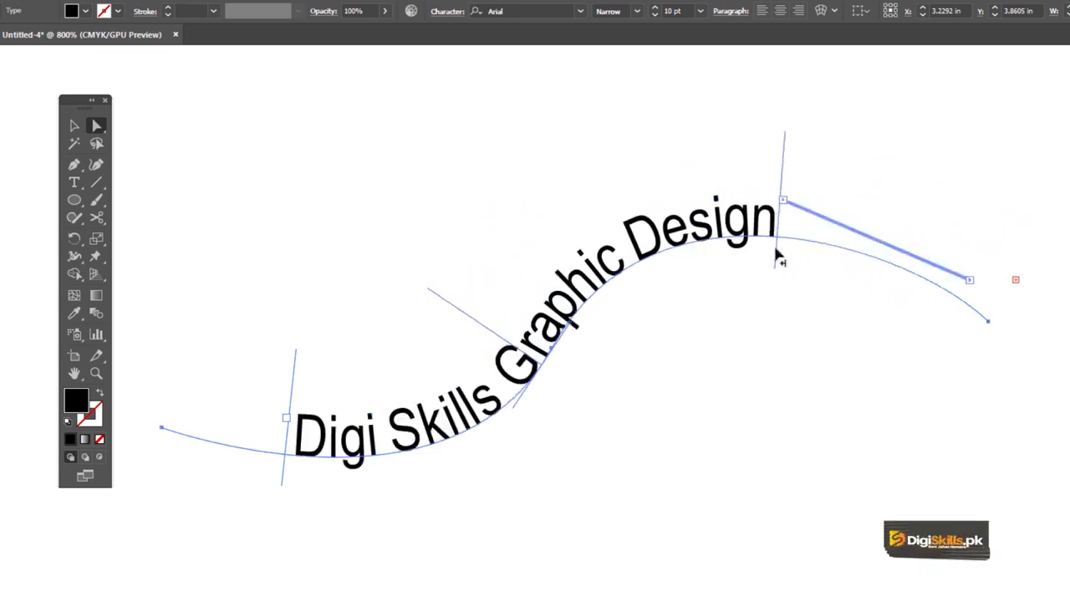
pyautogui.moveTo(440, 303); pyautogui.dragTo(602, 205)
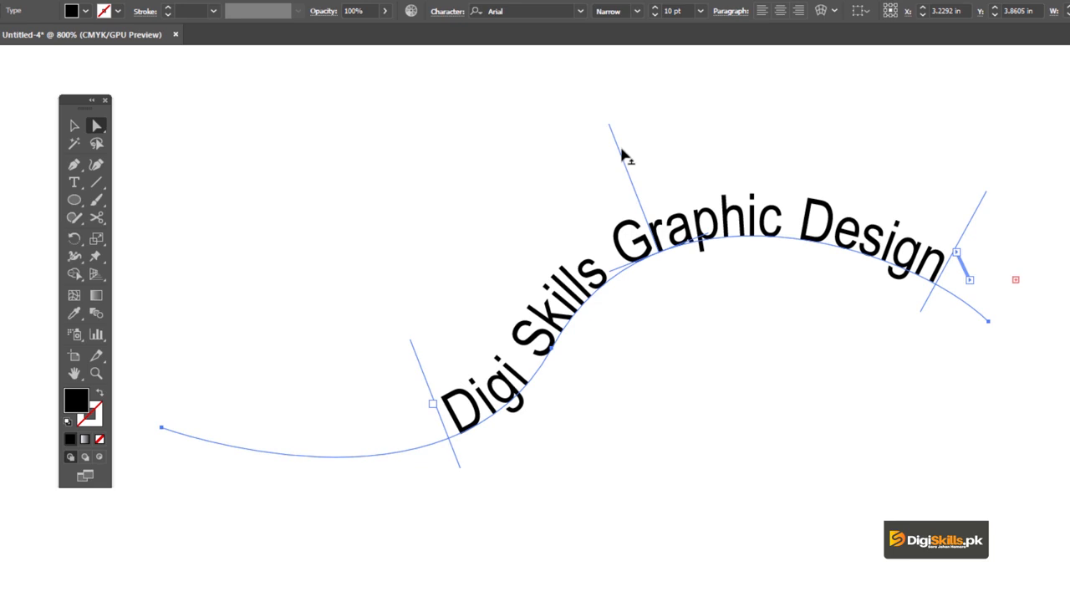
# Slide the path text back toward the lower-left part of the curve by its middle bracket, and select it as an object.
pyautogui.moveTo(619, 153); pyautogui.dragTo(437, 308)
pyautogui.click(74, 125)
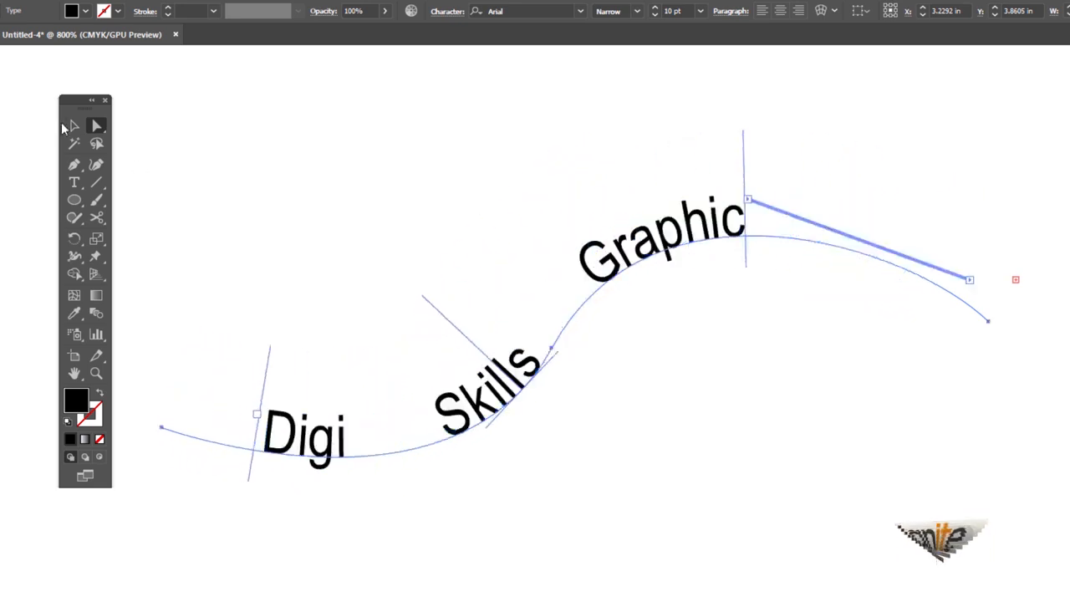
pyautogui.click(430, 159)
pyautogui.click(658, 248)
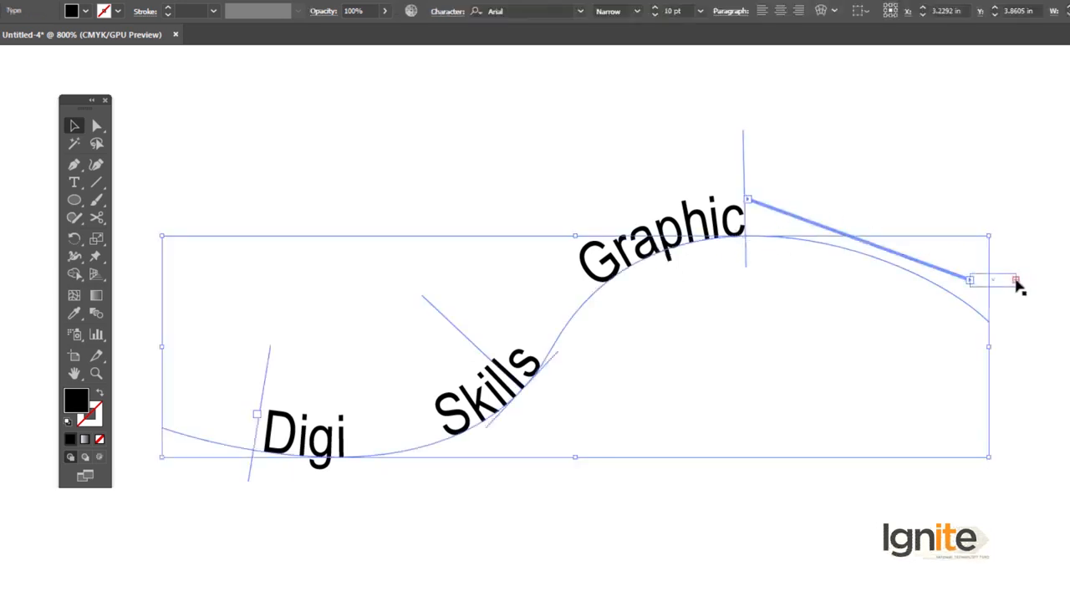
# Delete the path text together with its S-shaped curve.
pyautogui.click(658, 158)
pyautogui.click(684, 231)
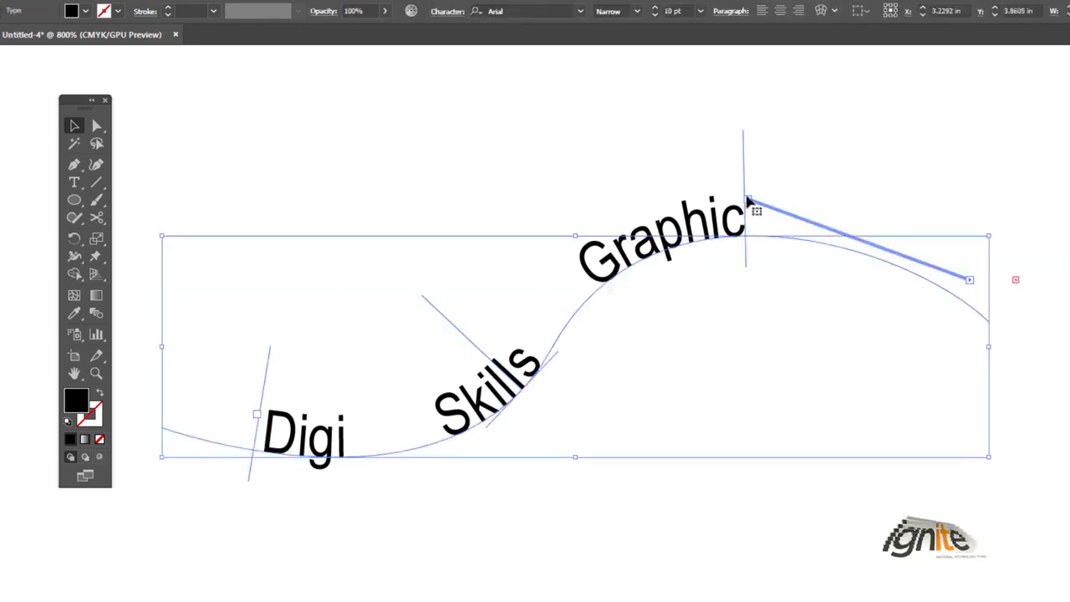
pyautogui.click(683, 167)
pyautogui.click(705, 236)
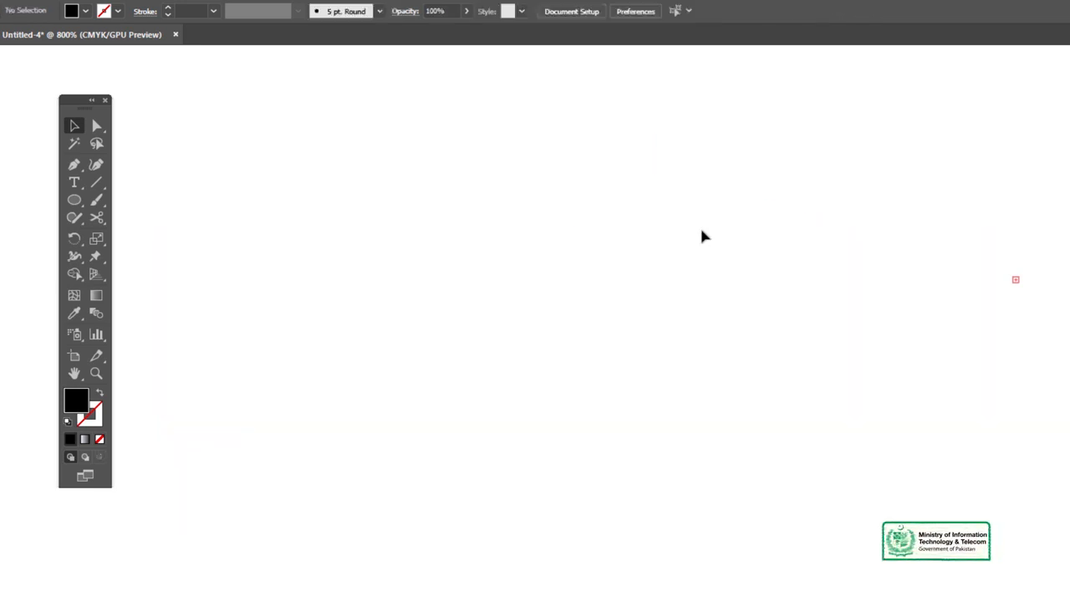
# Place a vertical line of placeholder text on the empty artboard with the Vertical Type tool.
pyautogui.click(72, 183)
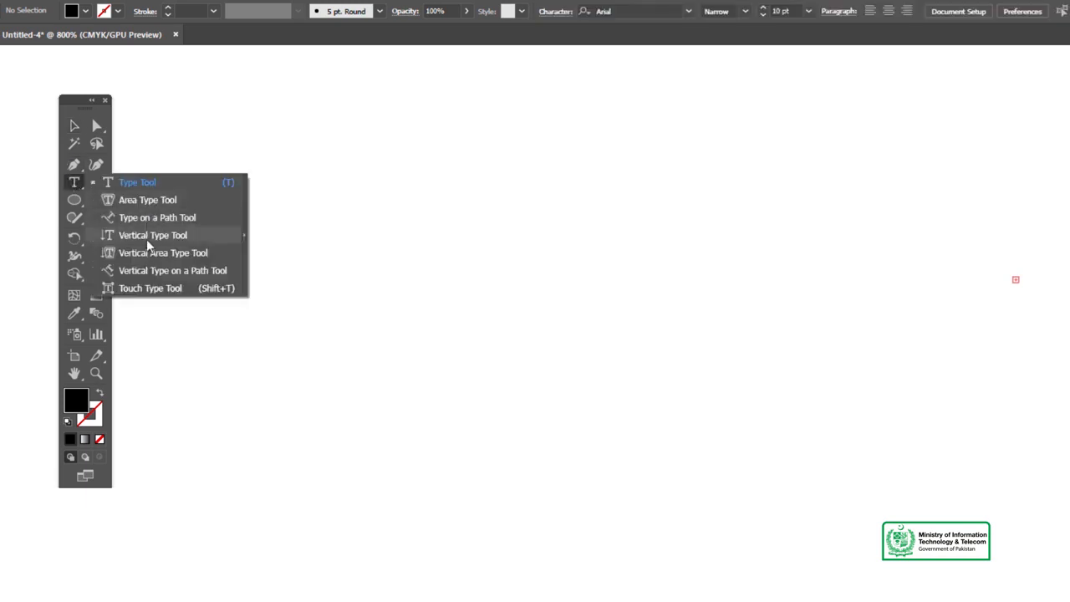
pyautogui.click(146, 237)
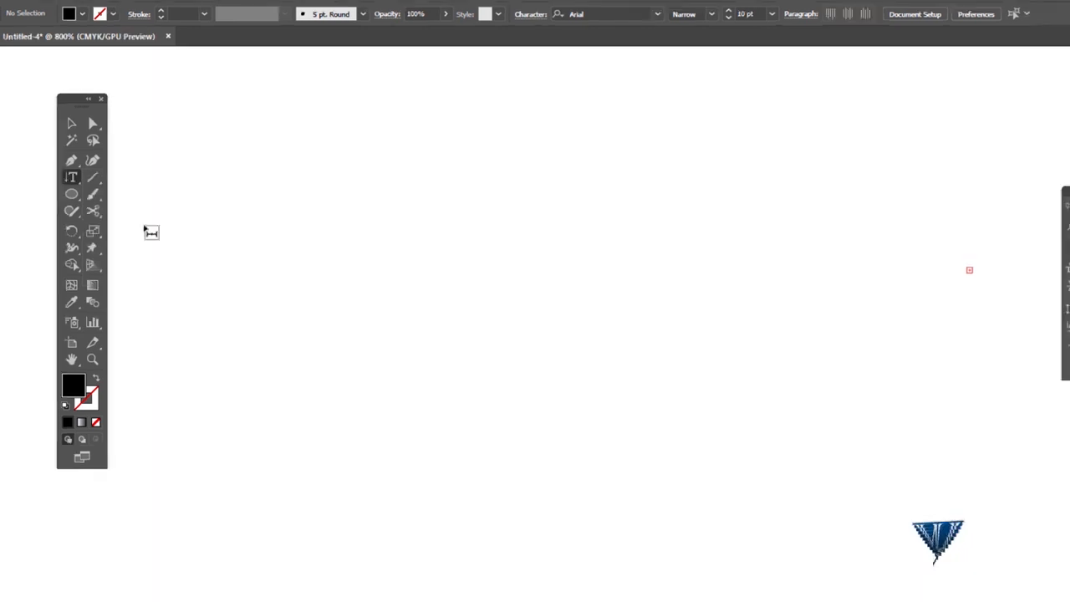
pyautogui.click(409, 196)
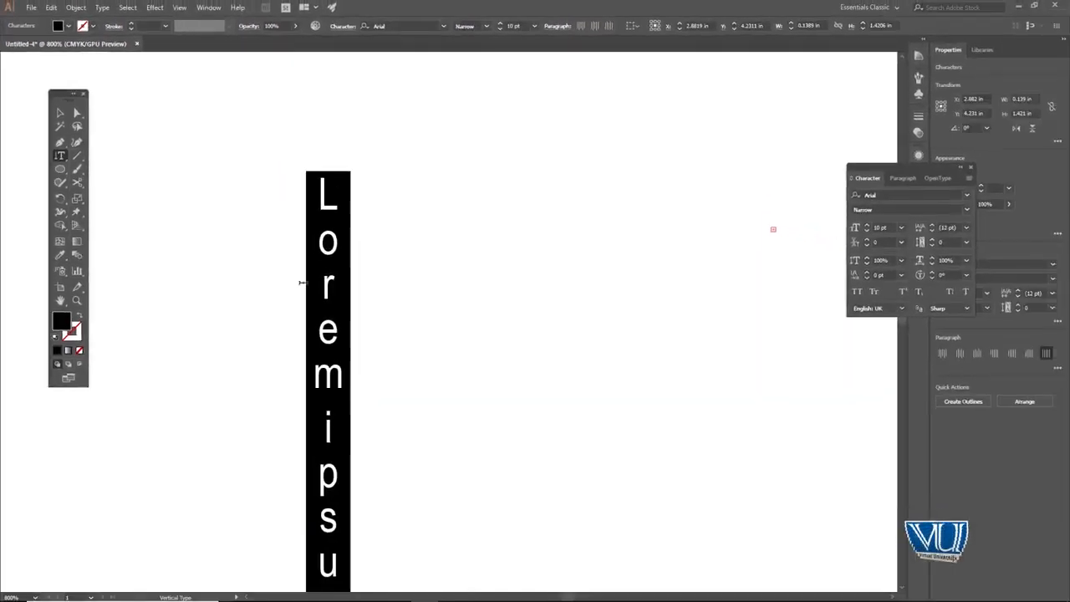
pyautogui.scroll(-3, 392, 345)
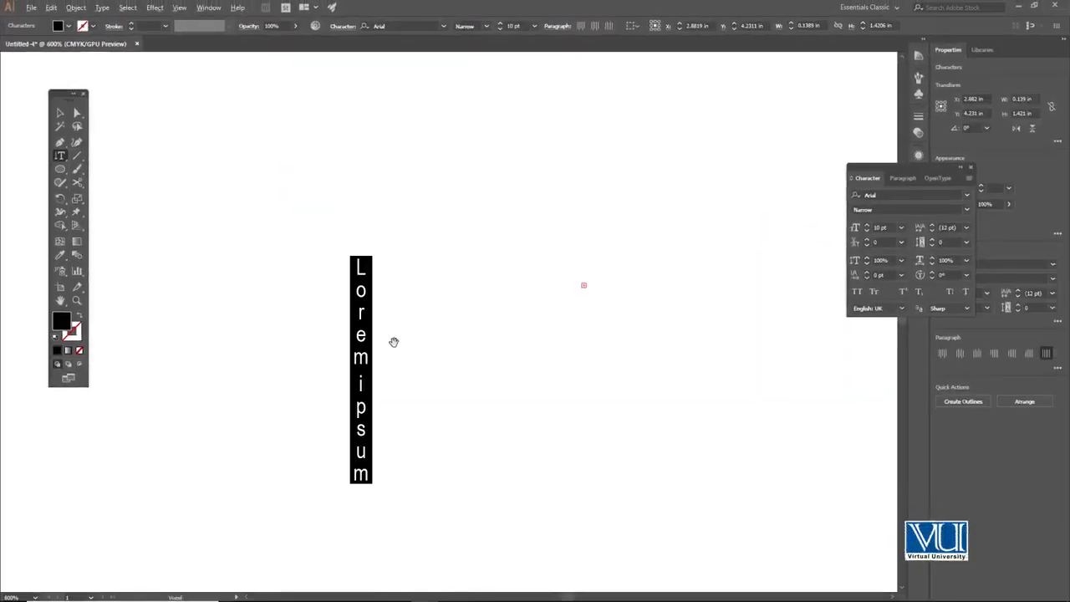
pyautogui.scroll(2, 395, 340)
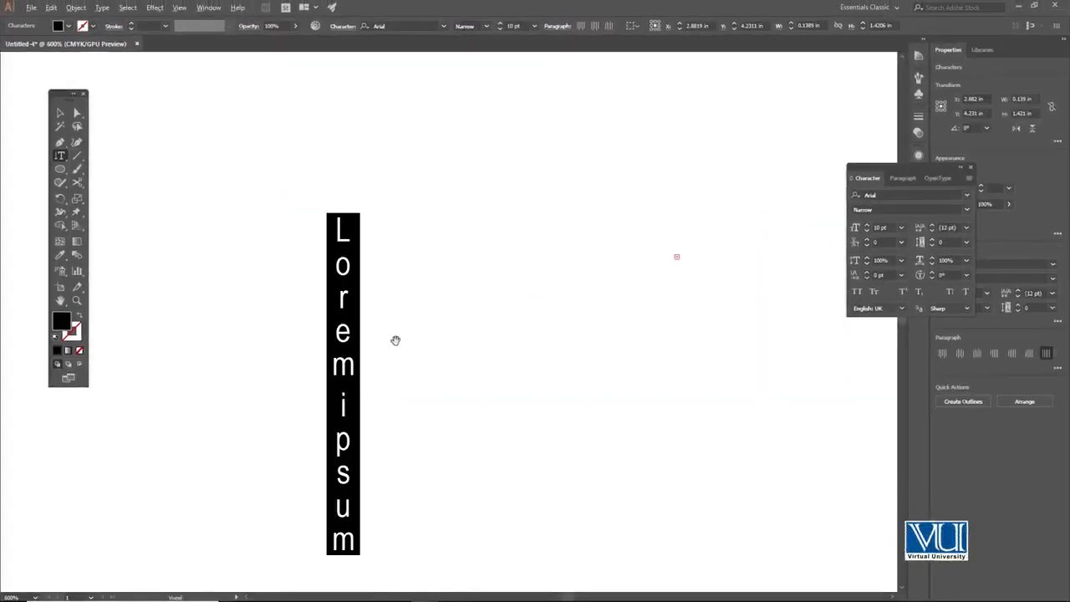
# Select the vertical placeholder text as an object and delete it.
pyautogui.click(63, 114)
pyautogui.click(207, 166)
pyautogui.click(338, 243)
pyautogui.press('Delete')
# Draw a circle about 0.68 in across and fill it with placeholder text using the Vertical Area Type tool.
pyautogui.rightClick(64, 157)
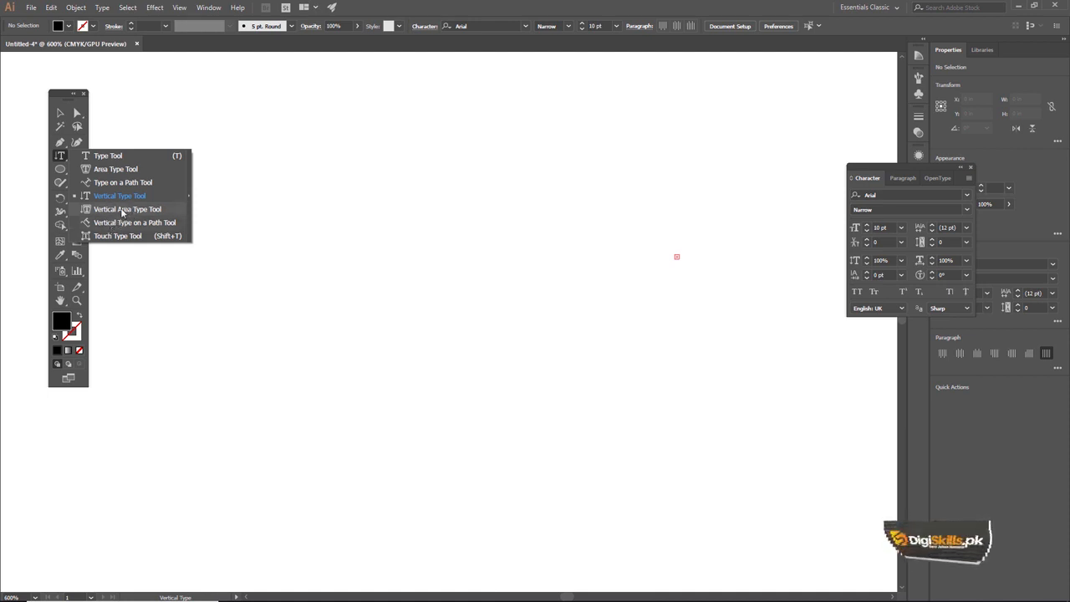
pyautogui.press('l')
pyautogui.moveTo(407, 280); pyautogui.dragTo(489, 280)
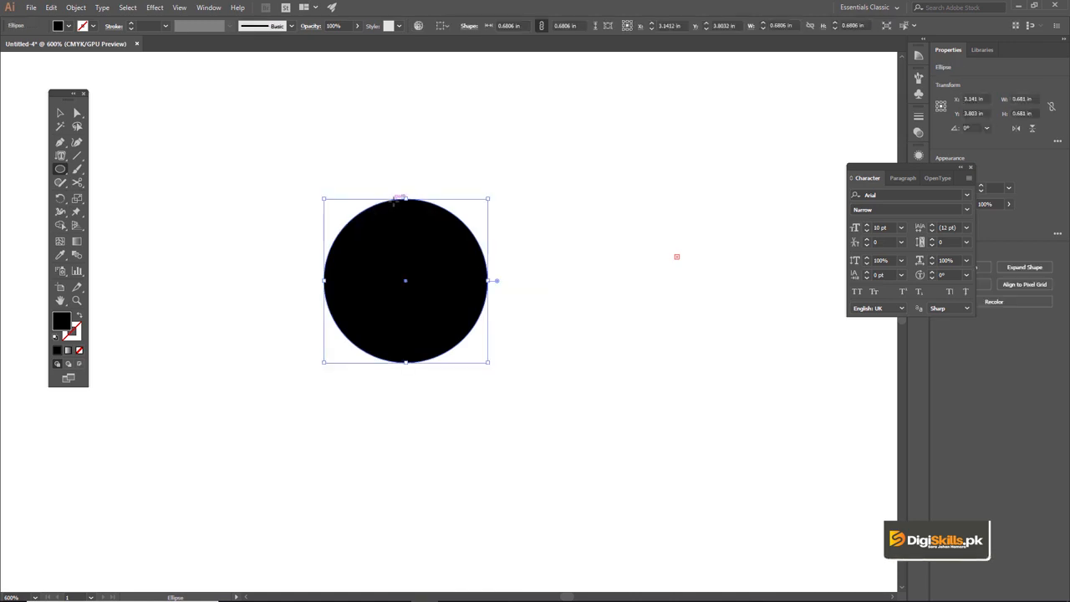
pyautogui.click(60, 155)
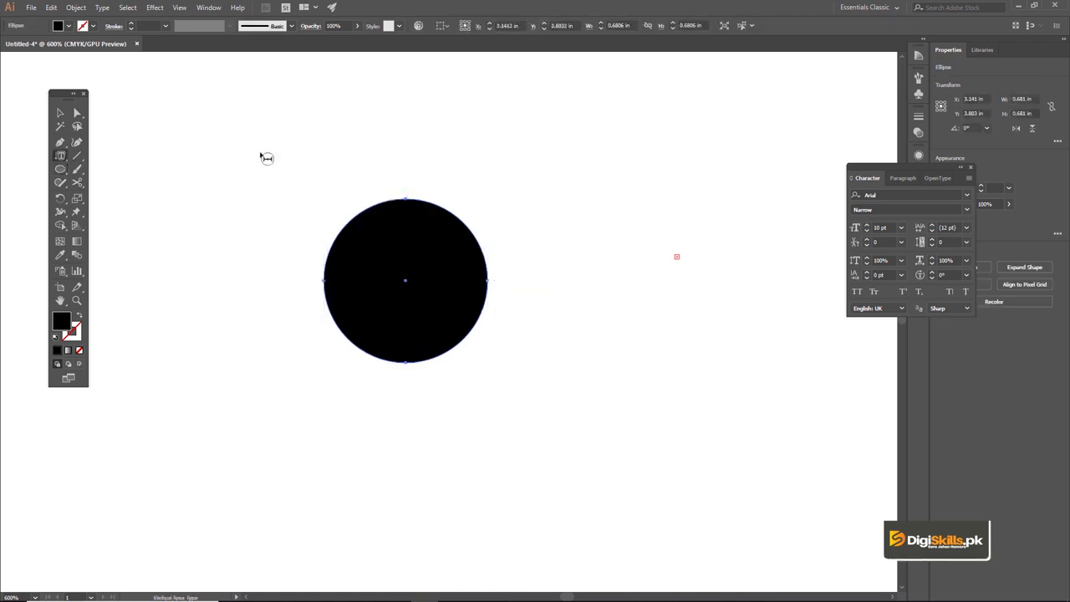
pyautogui.click(424, 205)
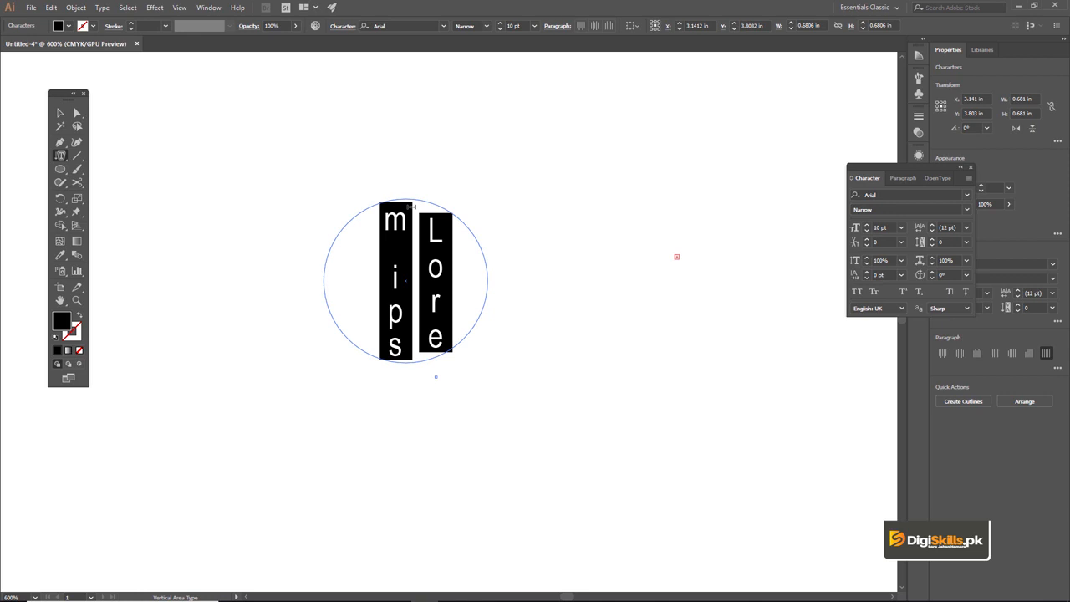
# Select the circle of vertical area text as an object and delete it.
pyautogui.click(61, 112)
pyautogui.click(327, 141)
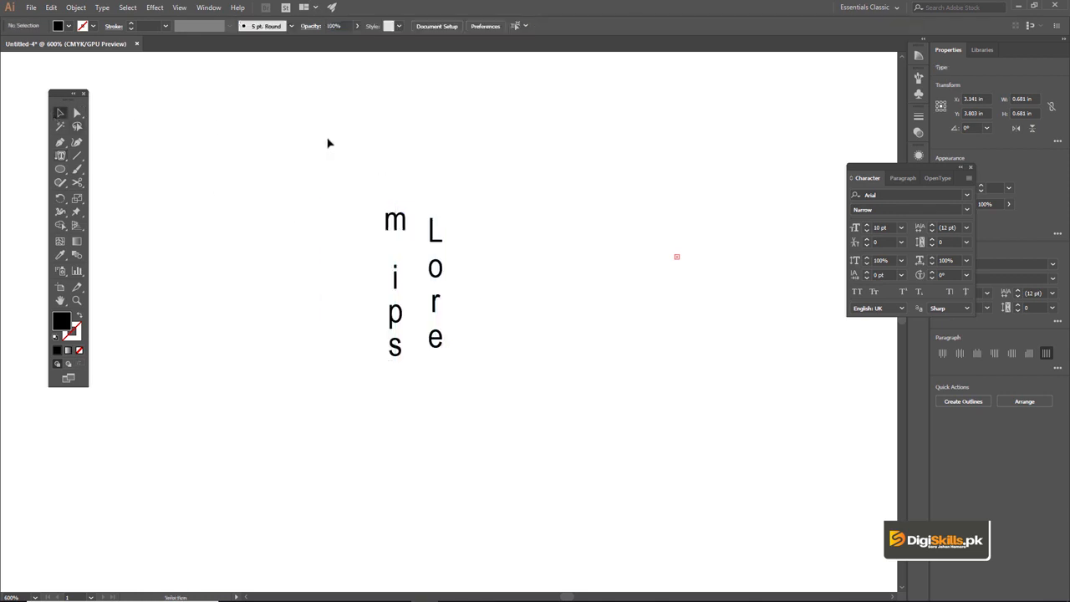
pyautogui.click(400, 222)
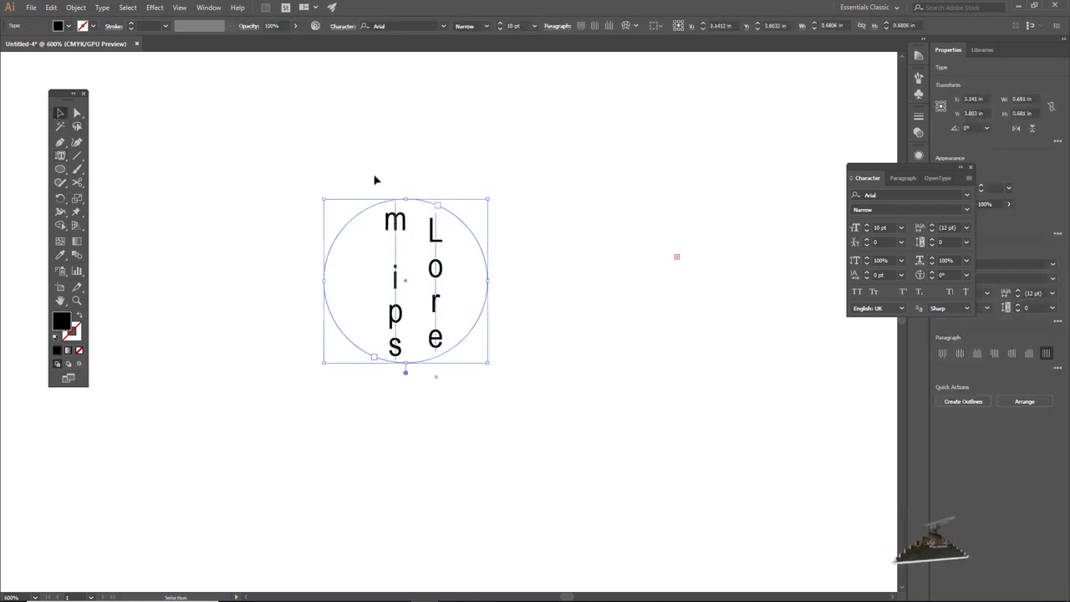
pyautogui.press('Delete')
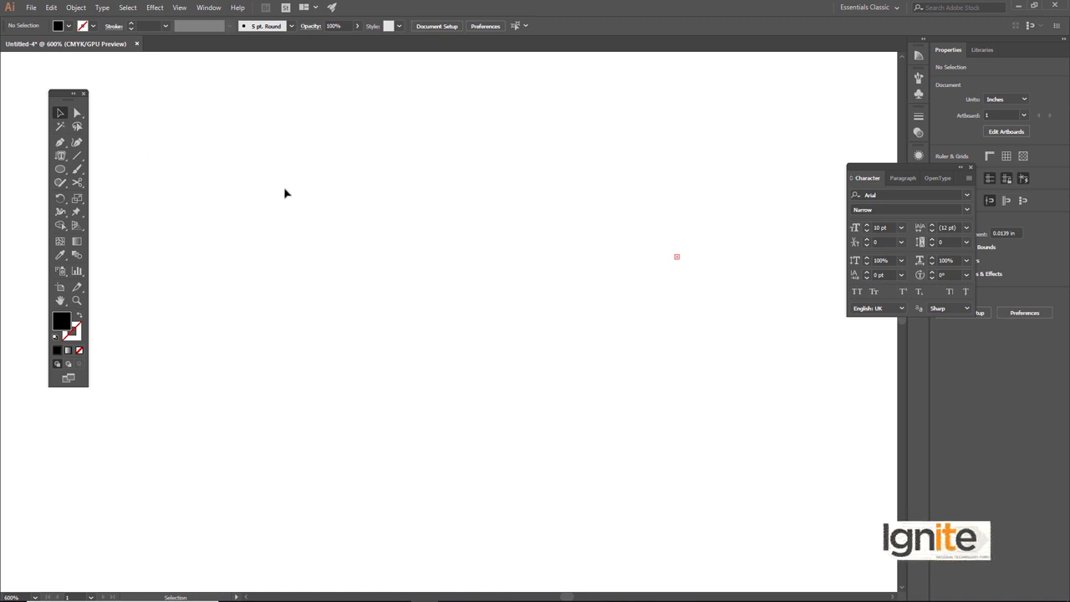
# Create a tall frame of horizontal placeholder text about 0.74 by 1.6 in with the Type tool, and deselect it.
pyautogui.moveTo(61, 155); pyautogui.dragTo(133, 153)
pyautogui.moveTo(220, 156); pyautogui.dragTo(399, 547)
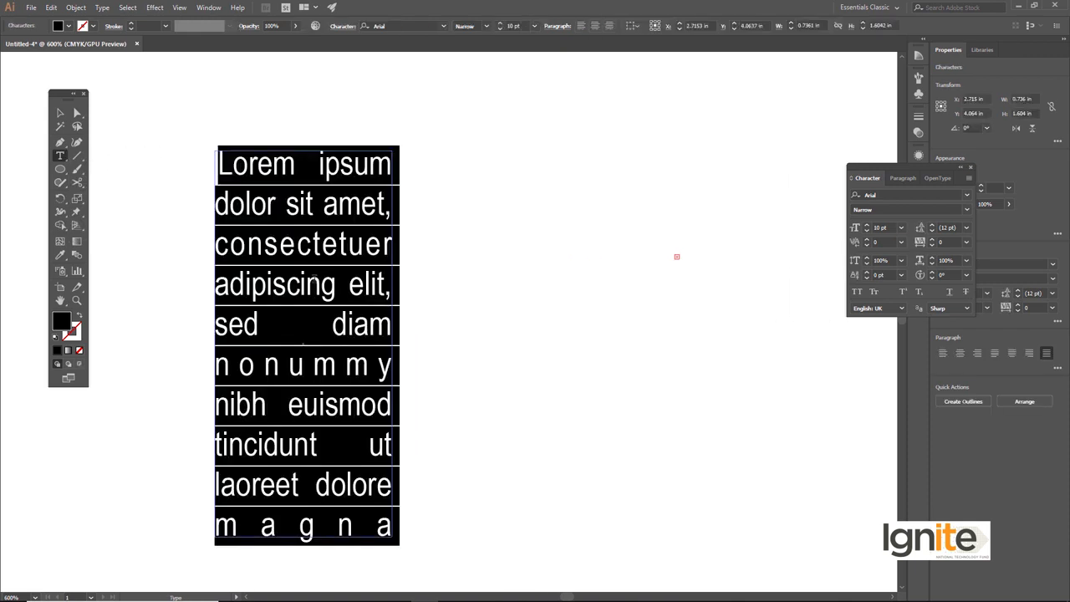
pyautogui.click(60, 112)
pyautogui.click(270, 124)
pyautogui.scroll(-1, 302, 240)
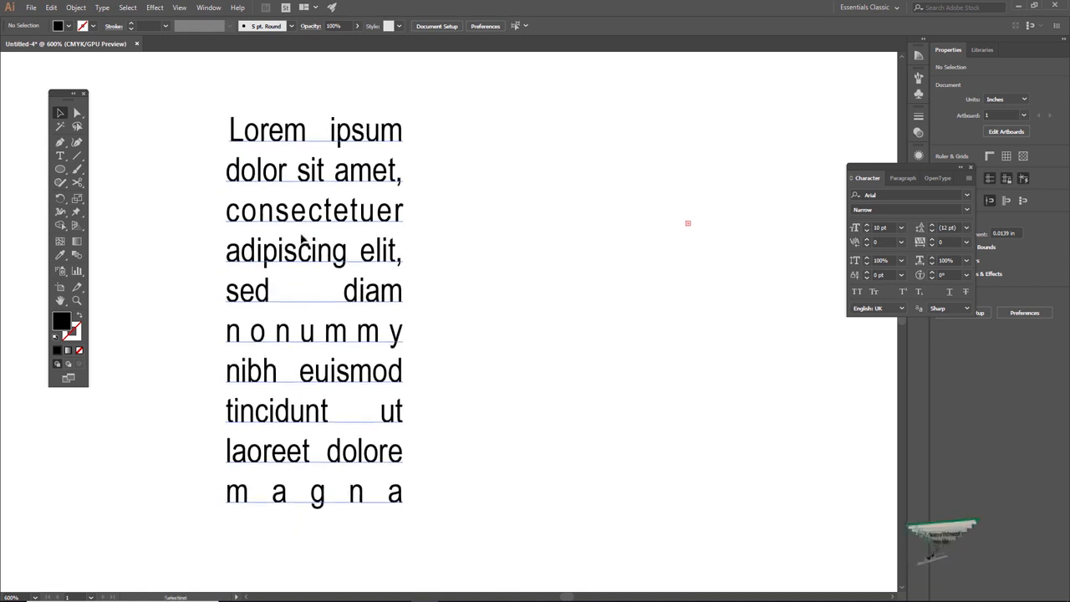
# Enlarge the placeholder text frame from its lower-right corner to about 0.82 by 1.94 in.
pyautogui.click(303, 240)
pyautogui.moveTo(405, 481); pyautogui.dragTo(406, 527)
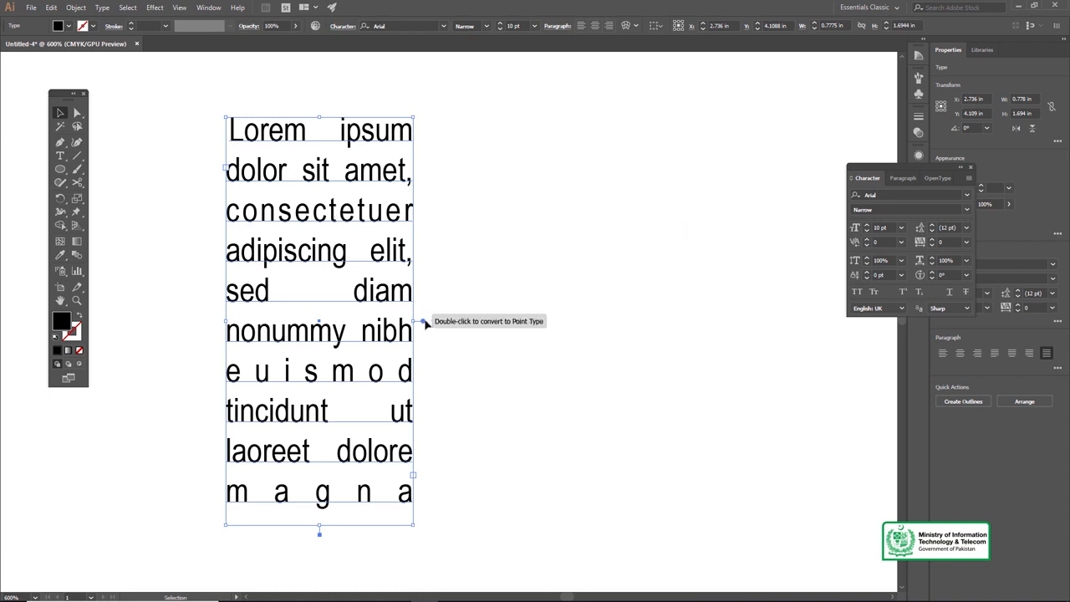
pyautogui.moveTo(411, 525); pyautogui.dragTo(424, 582)
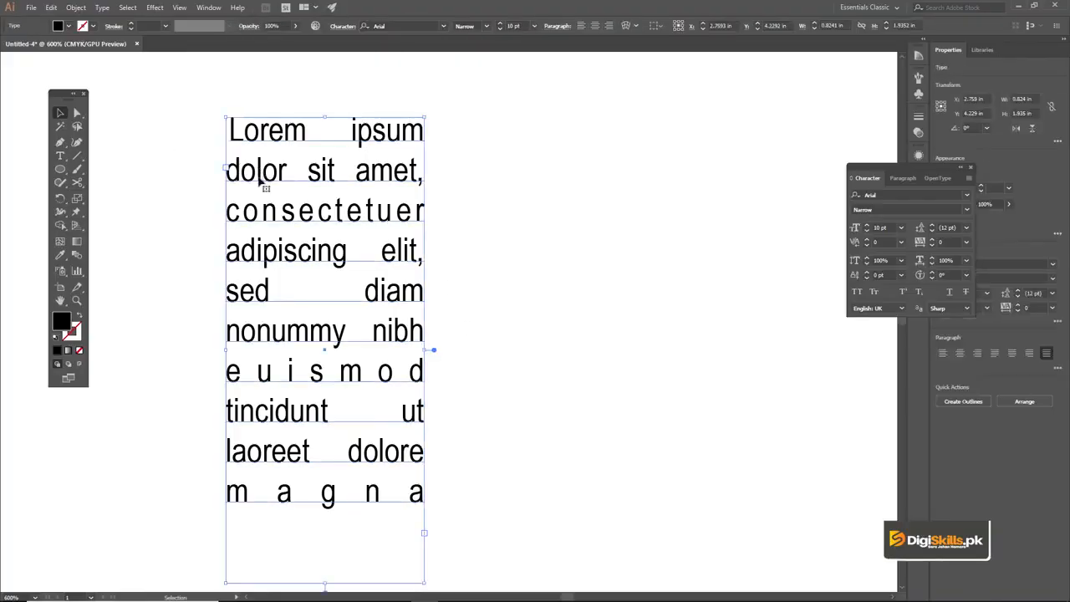
# Duplicate the text frame horizontally about 0.89 in to its right, and deselect the copy.
pyautogui.moveTo(260, 179); pyautogui.dragTo(474, 180)
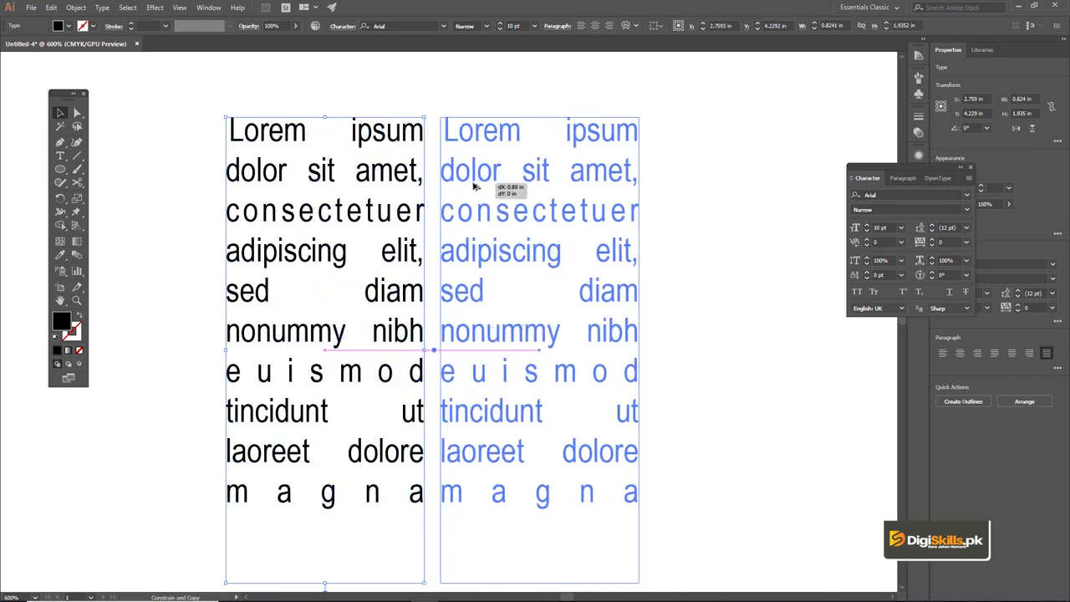
pyautogui.click(404, 90)
pyautogui.keyDown('ctrl'); pyautogui.keyDown('alt'); pyautogui.click(456, 312); pyautogui.keyUp('alt'); pyautogui.keyUp('ctrl')
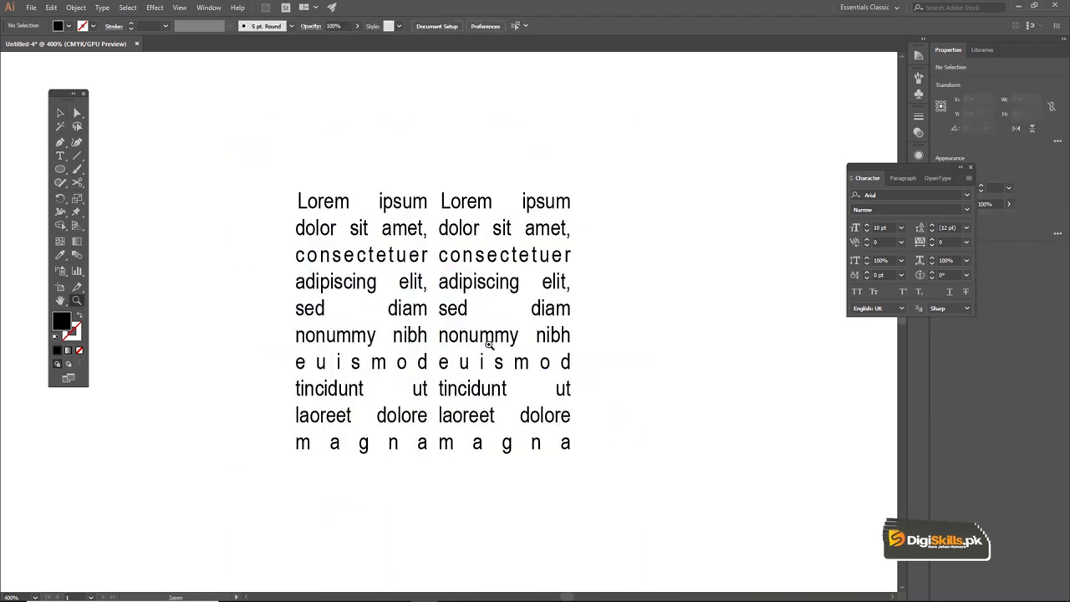
# Widen the gap between the two text frames by moving the copy slightly further right, and select both frames.
pyautogui.click(449, 336)
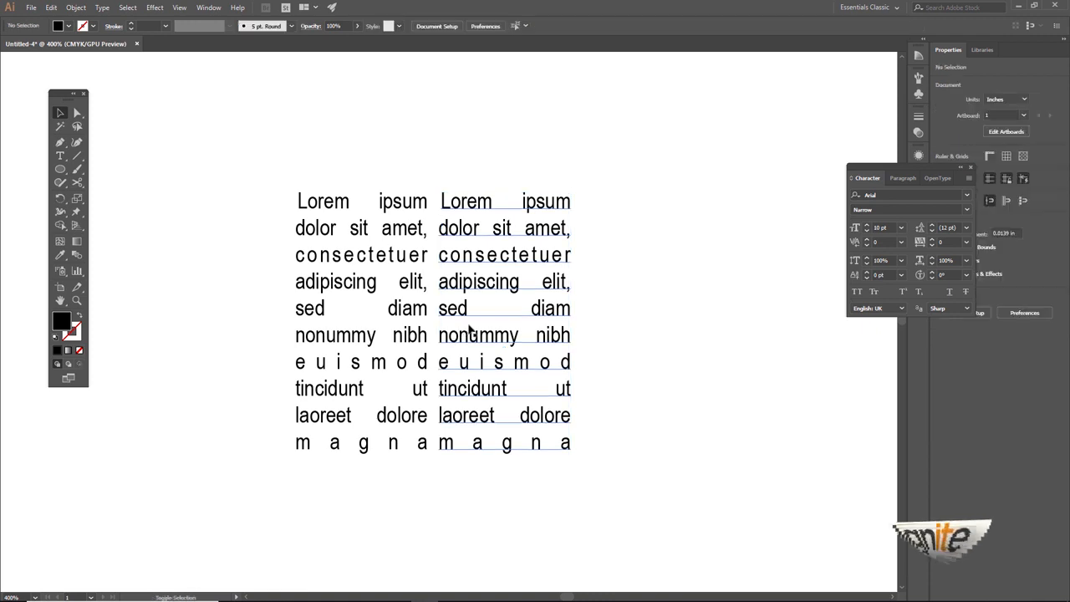
pyautogui.moveTo(458, 293); pyautogui.dragTo(475, 294)
pyautogui.keyDown('shift'); pyautogui.click(390, 244); pyautogui.keyUp('shift')
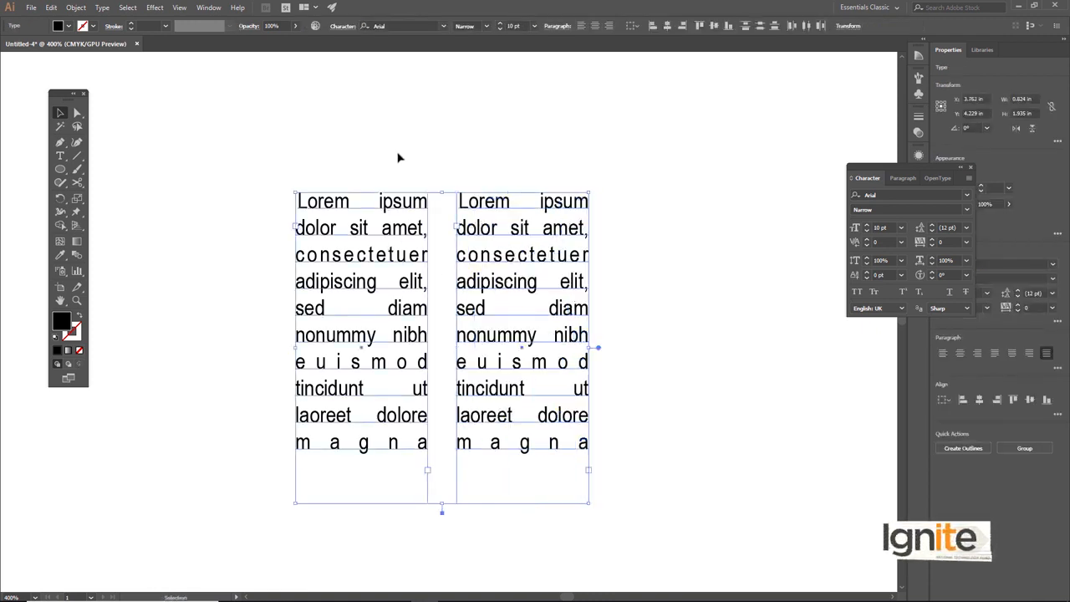